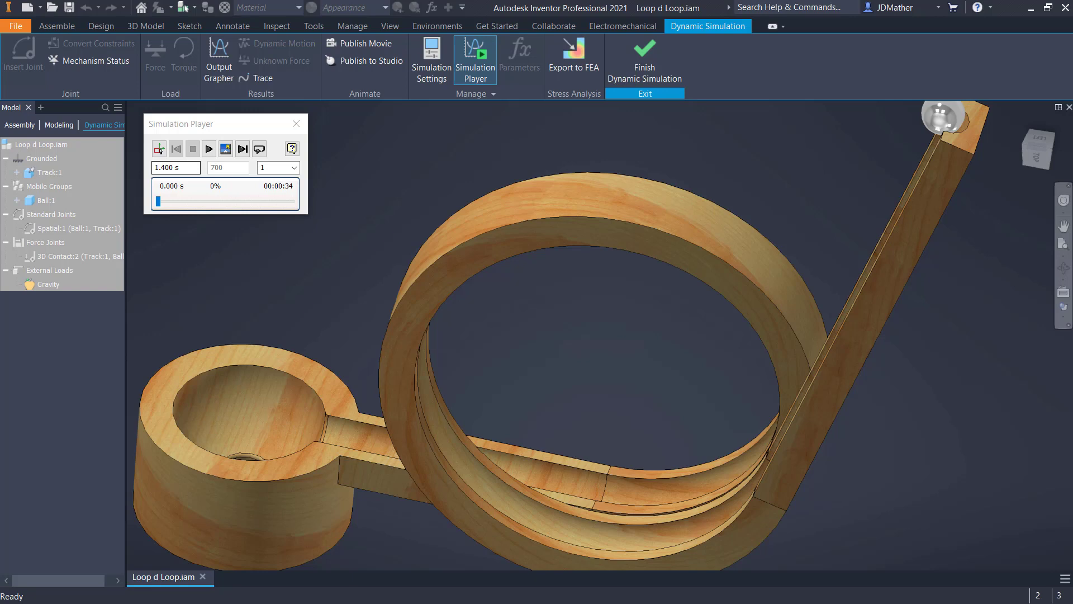
- Run the ball-and-track simulation, return it to the start, and replay it from a higher viewing angle
{"action": "left_click", "coordinate": [209, 150]}
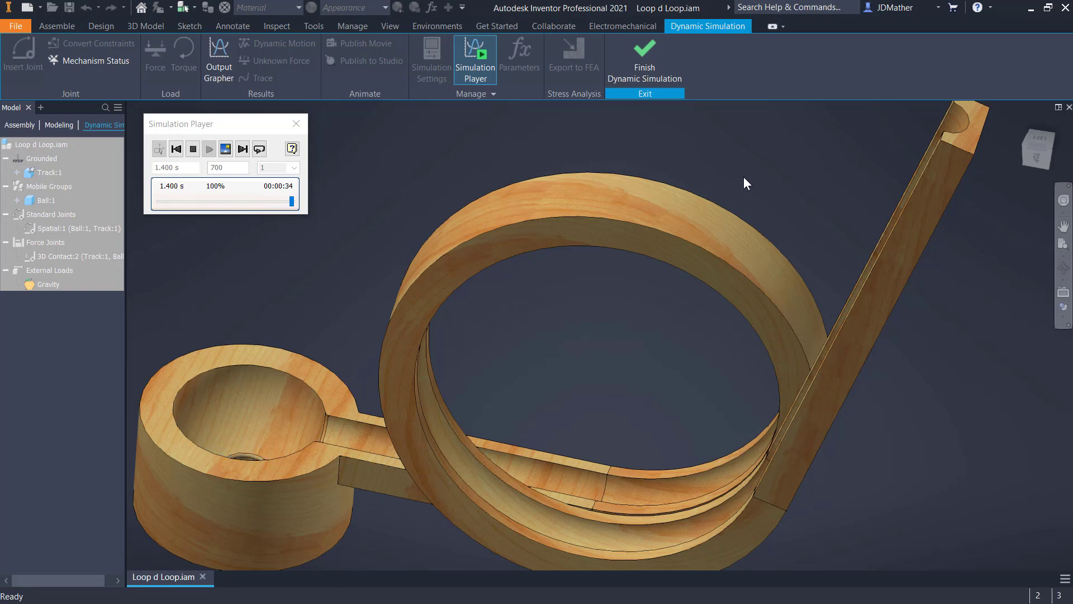
{"action": "middle_click_drag", "start_coordinate": [781, 193], "coordinate": [772, 222], "text": "shift"}
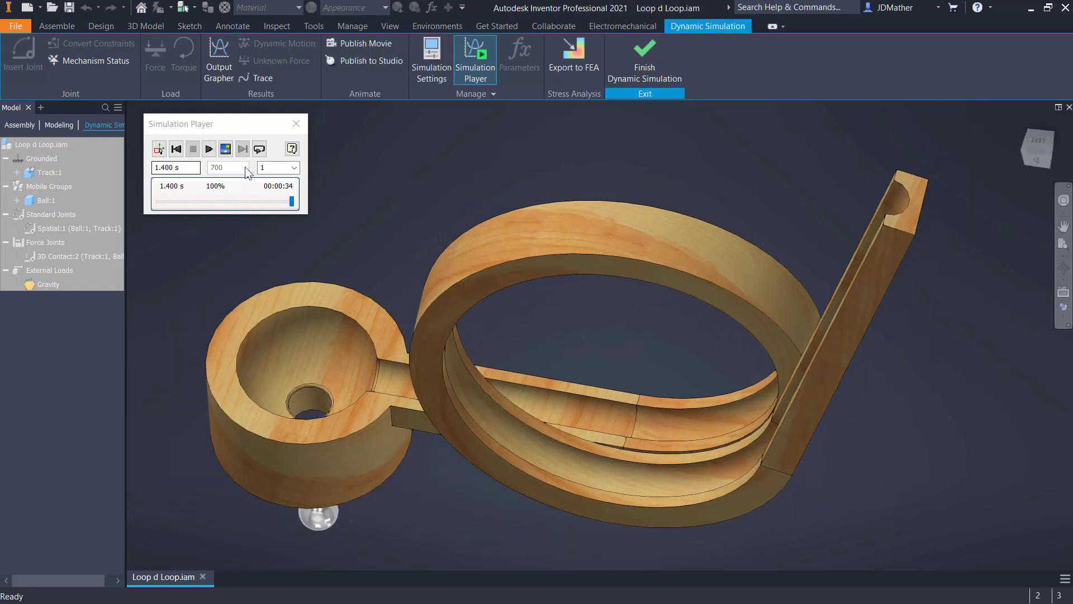
{"action": "left_click", "coordinate": [176, 148]}
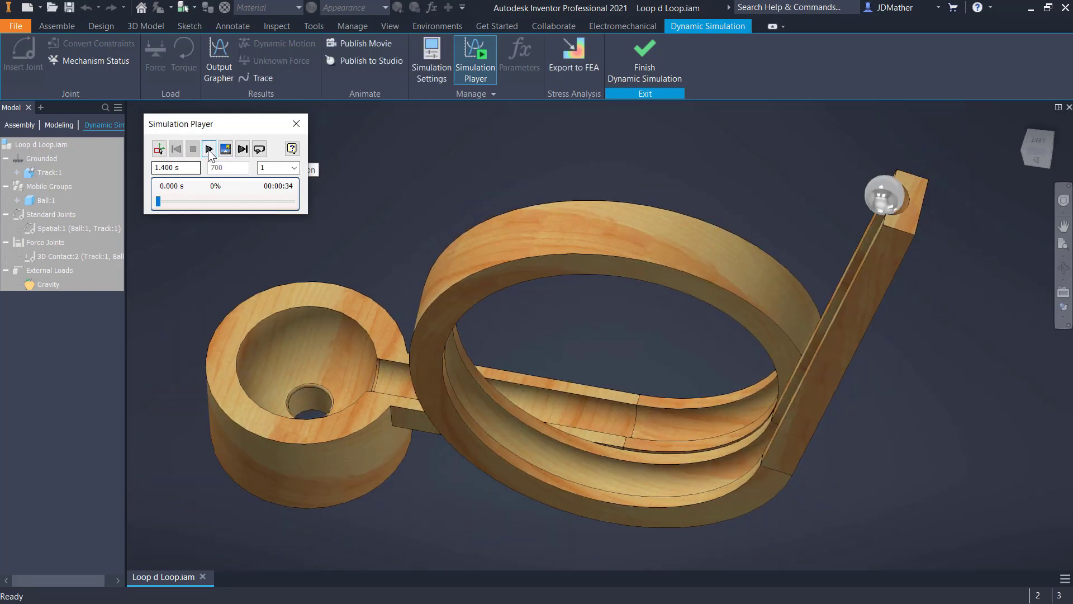
{"action": "left_click", "coordinate": [209, 149]}
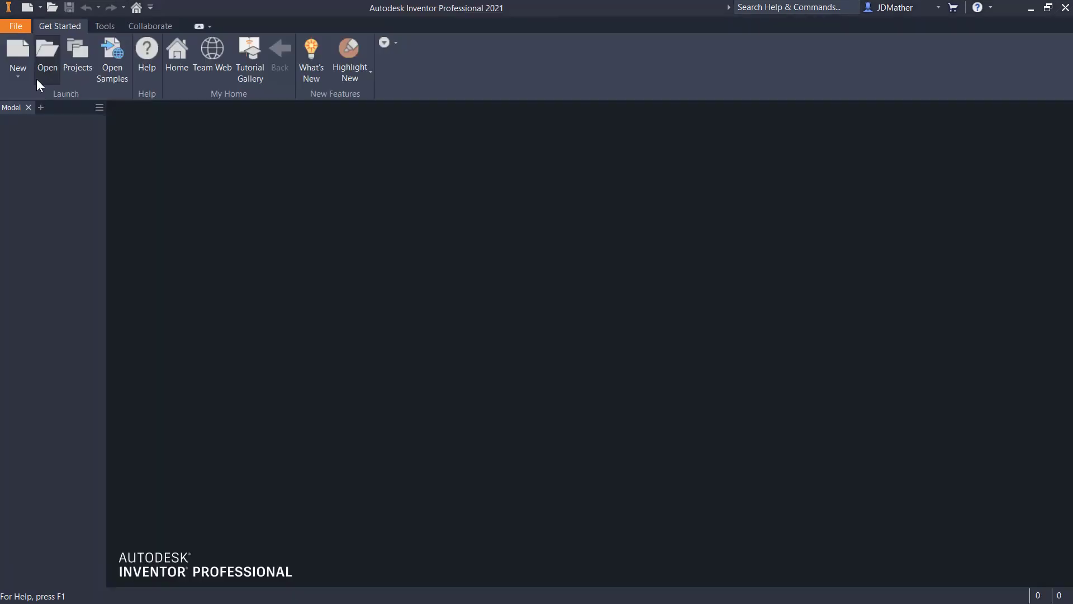
- Create a new metric part from the Standard (mm).ipt template
{"action": "left_click", "coordinate": [18, 75]}
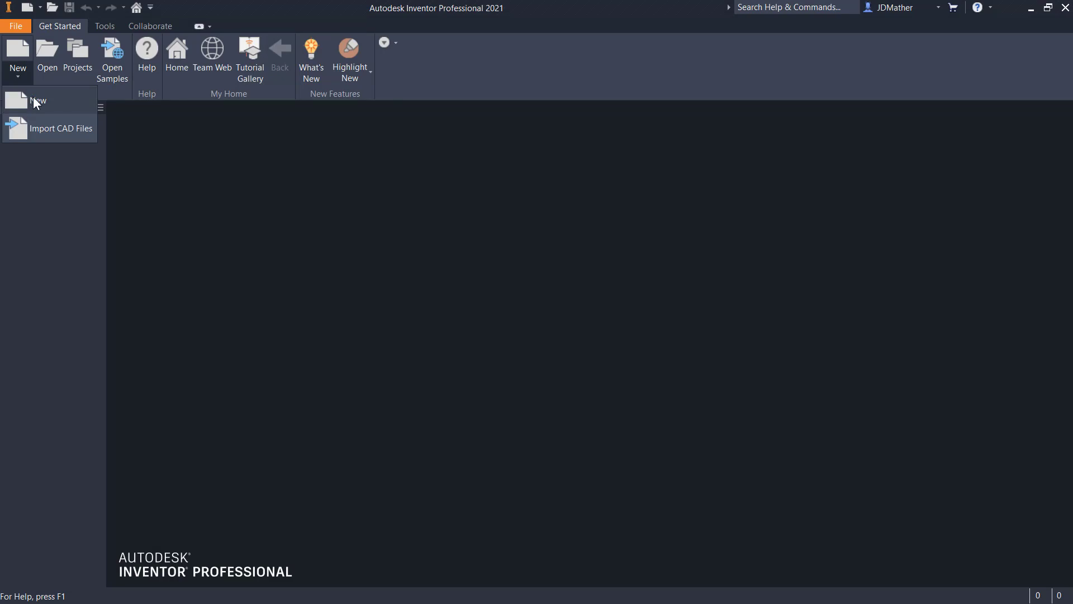
{"action": "left_click", "coordinate": [33, 101]}
{"action": "left_click", "coordinate": [558, 241]}
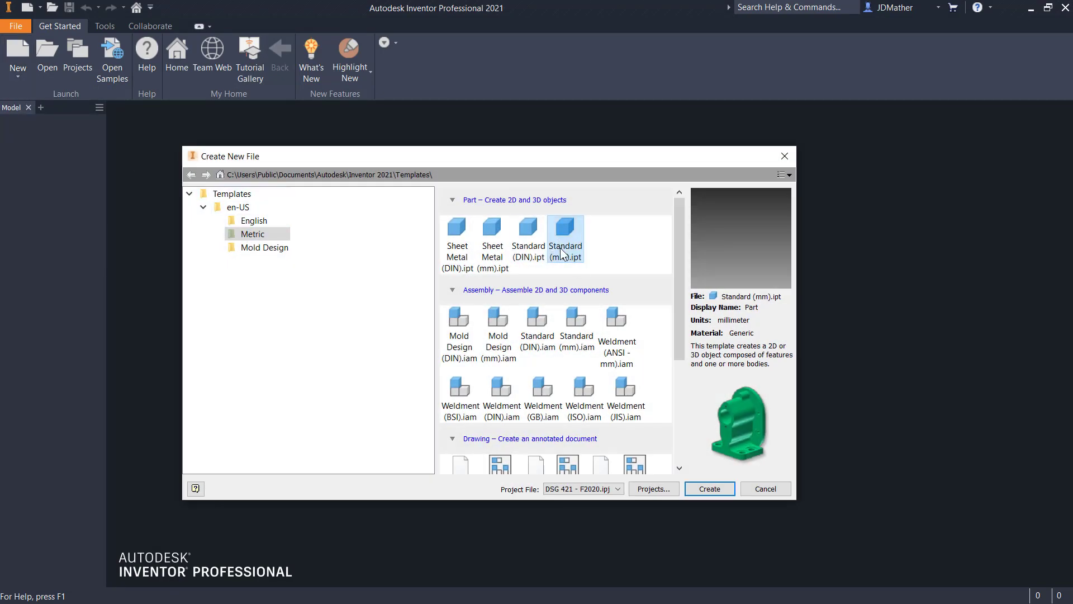
{"action": "left_click", "coordinate": [702, 489]}
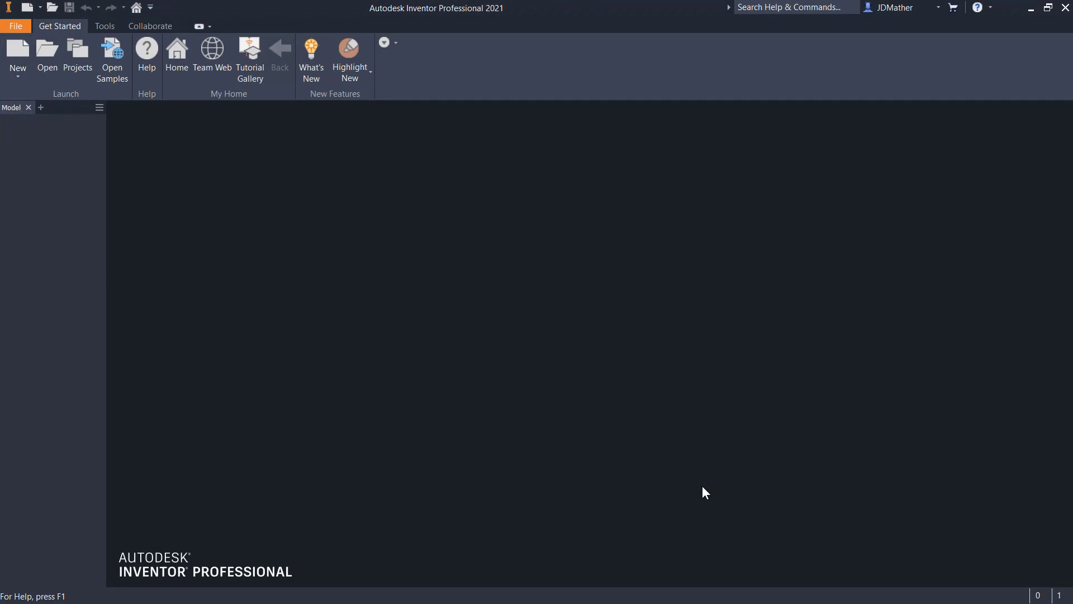
- Start a new 2D sketch on the YZ plane, viewed from the right side
{"action": "left_click", "coordinate": [1060, 149]}
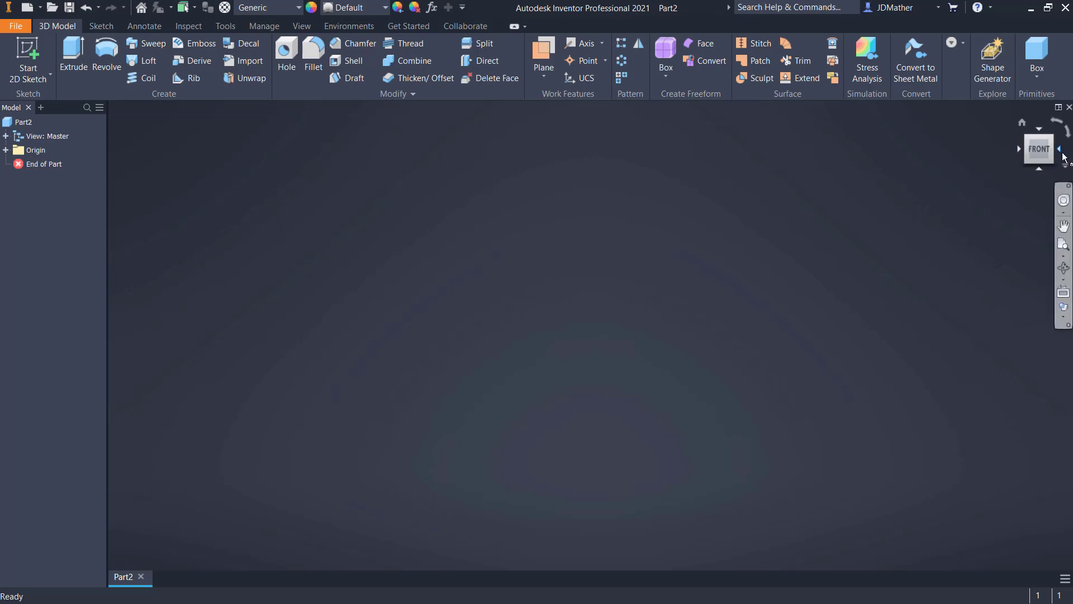
{"action": "left_click", "coordinate": [5, 150]}
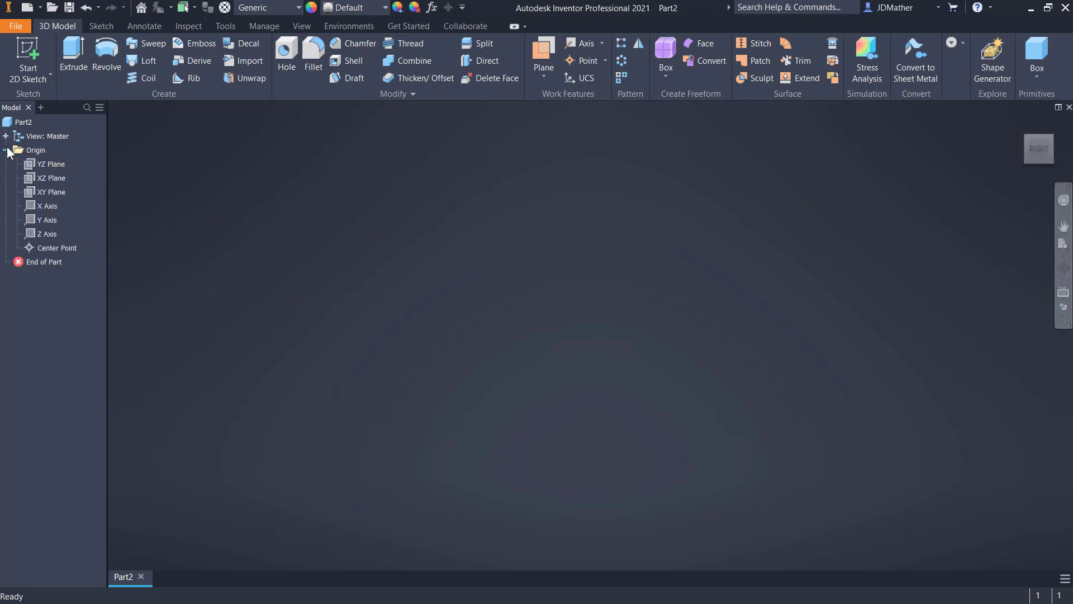
{"action": "left_click", "coordinate": [40, 164]}
{"action": "right_click", "coordinate": [41, 164]}
{"action": "left_click", "coordinate": [48, 169]}
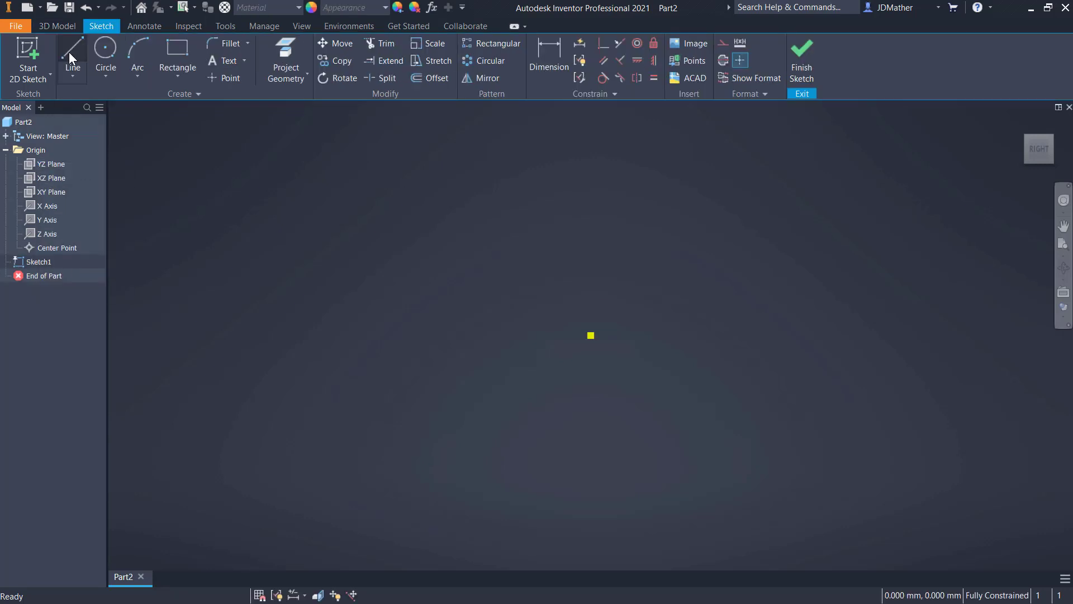
- Sketch a horizontal line about 117 mm long to the origin and a vertical line straight down from the origin
{"action": "left_click", "coordinate": [72, 56]}
{"action": "left_click", "coordinate": [750, 335]}
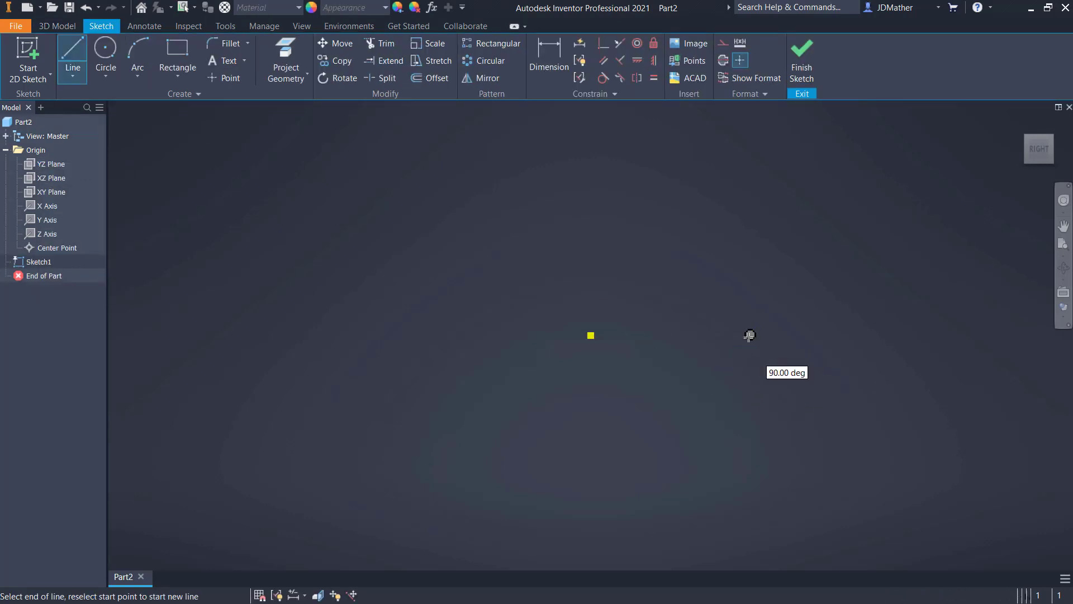
{"action": "left_click", "coordinate": [592, 336]}
{"action": "left_click", "coordinate": [592, 484]}
{"action": "key", "text": "Escape"}
- Convert both lines to construction geometry and make the horizontal one a centerline
{"action": "left_click_drag", "start_coordinate": [649, 417], "coordinate": [549, 269]}
{"action": "right_click", "coordinate": [551, 263]}
{"action": "left_click", "coordinate": [596, 266]}
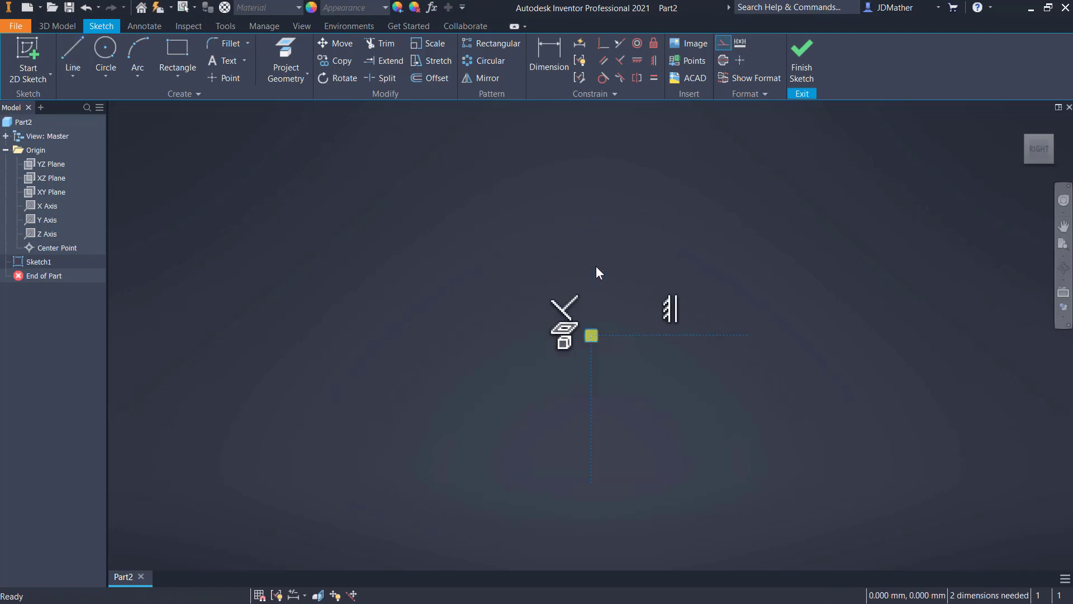
{"action": "left_click", "coordinate": [641, 335]}
{"action": "right_click", "coordinate": [642, 334]}
{"action": "left_click", "coordinate": [649, 374]}
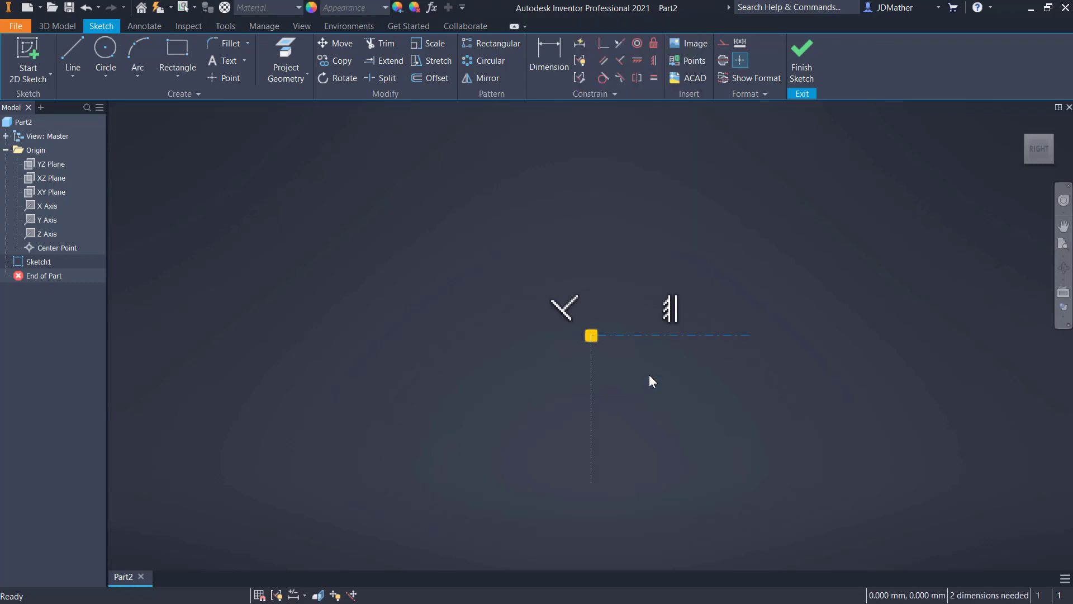
- Constrain the two lines to equal length and dimension the vertical line's lower end about the centerline as a 200 mm diameter
{"action": "left_click_drag", "start_coordinate": [645, 381], "coordinate": [553, 284]}
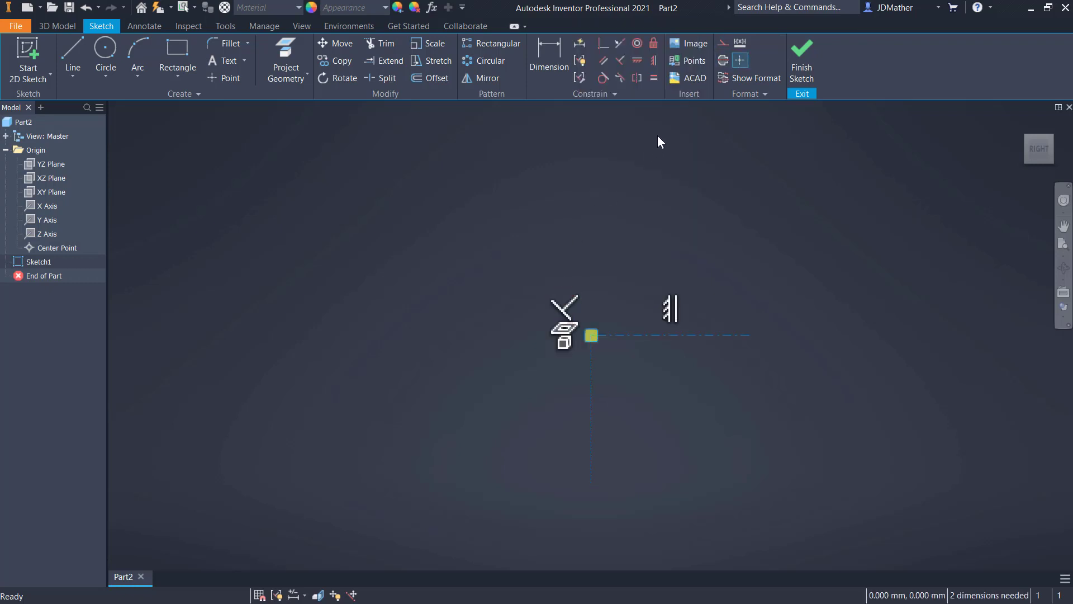
{"action": "left_click", "coordinate": [654, 77]}
{"action": "left_click", "coordinate": [545, 53]}
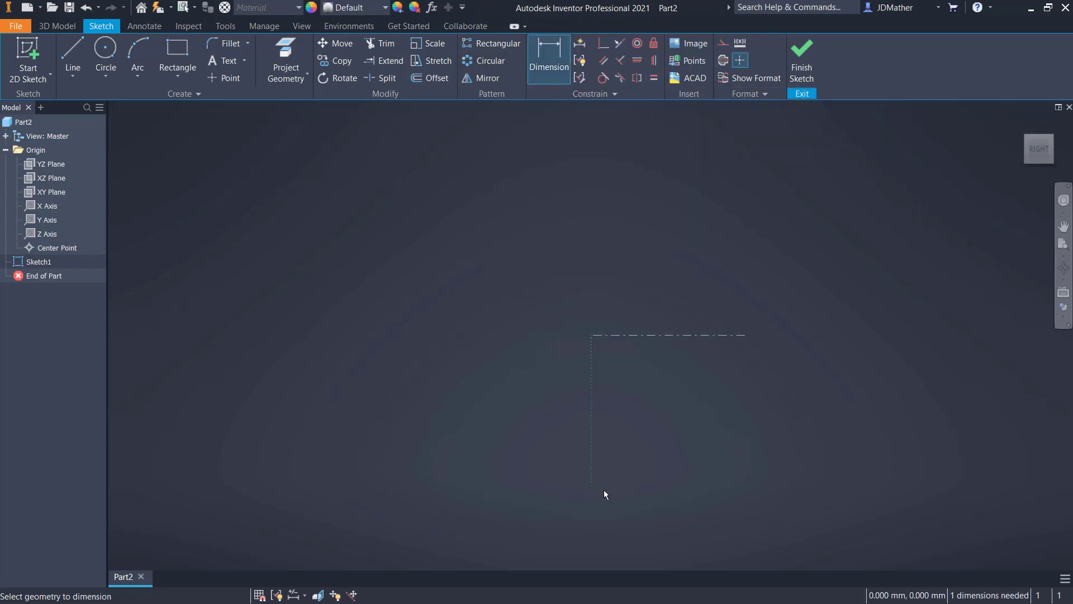
{"action": "left_click", "coordinate": [626, 335]}
{"action": "left_click", "coordinate": [490, 336]}
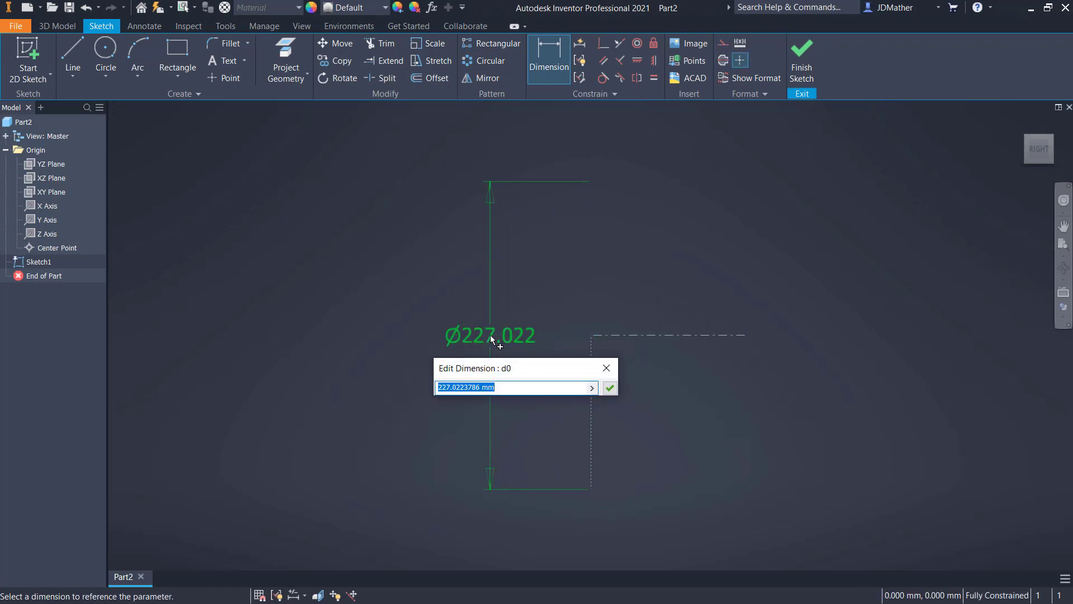
{"action": "type", "text": "200"}
{"action": "key", "text": "Return"}
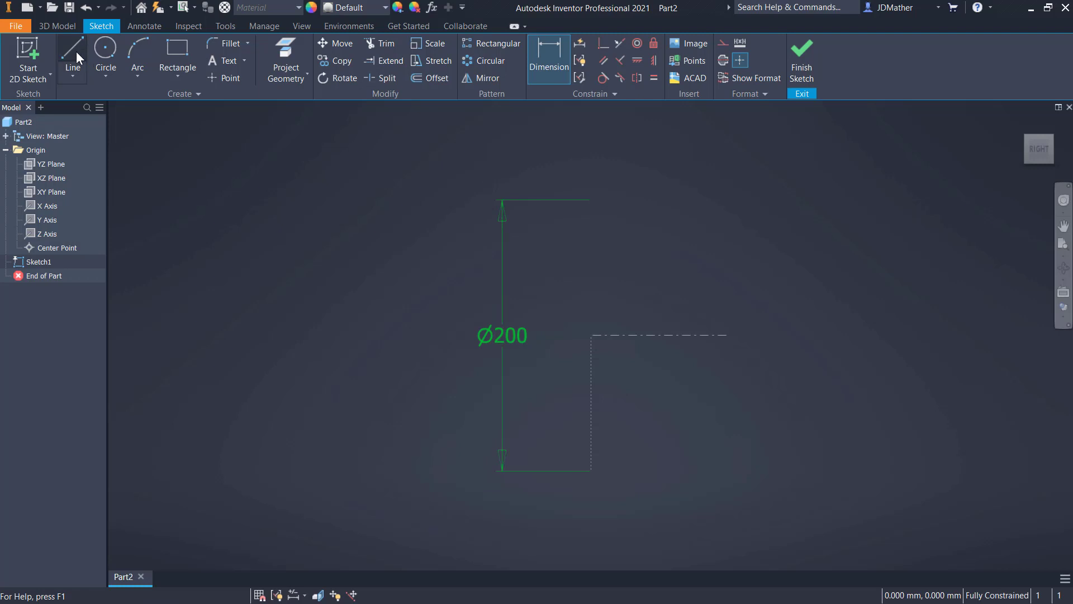
- Draw a 50 mm solid line from the lower end of the vertical construction line to its midpoint and finish the sketch
{"action": "left_click", "coordinate": [76, 52]}
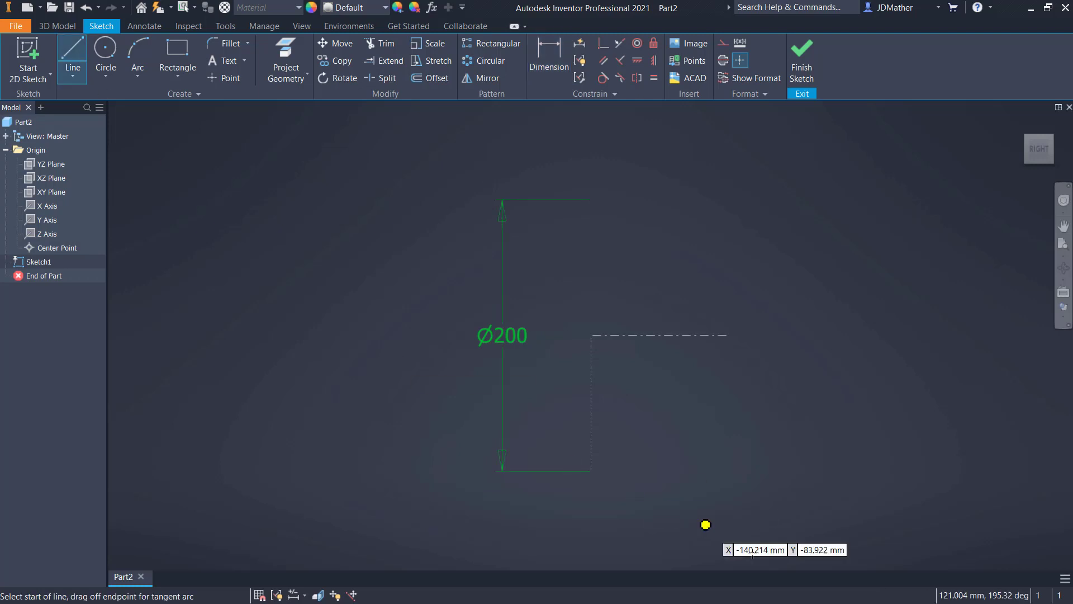
{"action": "left_click", "coordinate": [592, 470]}
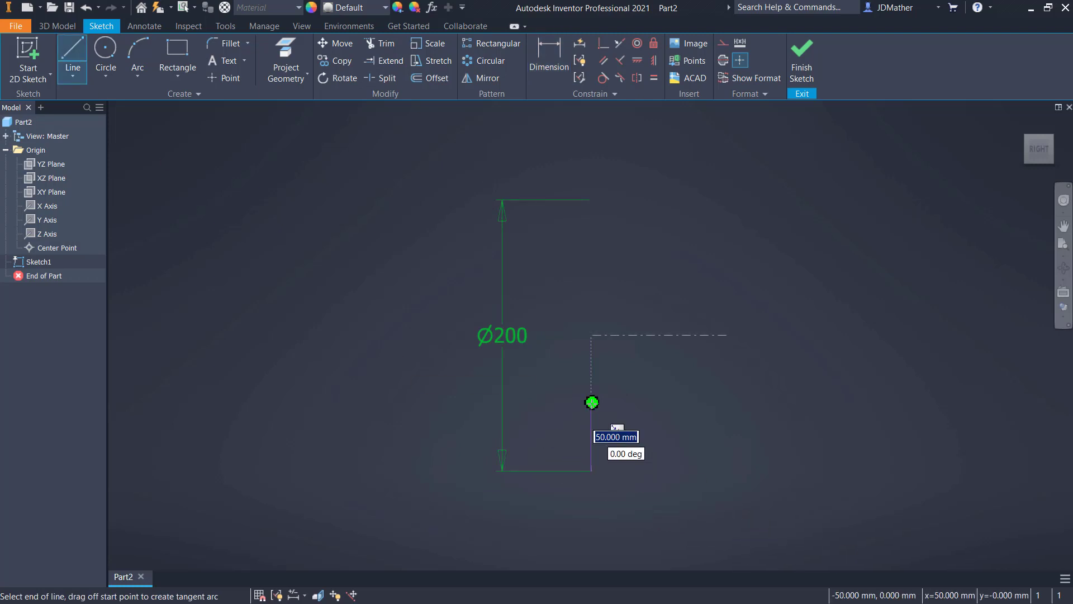
{"action": "double_click", "coordinate": [592, 404]}
{"action": "right_click", "coordinate": [668, 387]}
{"action": "left_click", "coordinate": [706, 390]}
{"action": "left_click", "coordinate": [793, 76]}
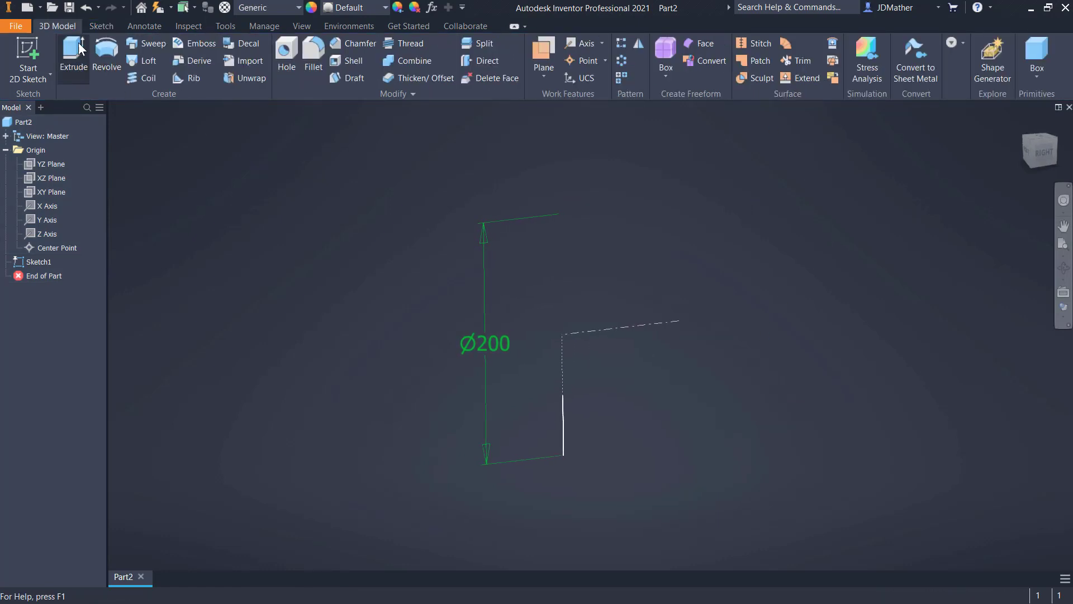
- Start saving the part and create a folder named Loop-d-Loop inside the Spatial Joint folder as its location
{"action": "left_click", "coordinate": [69, 9]}
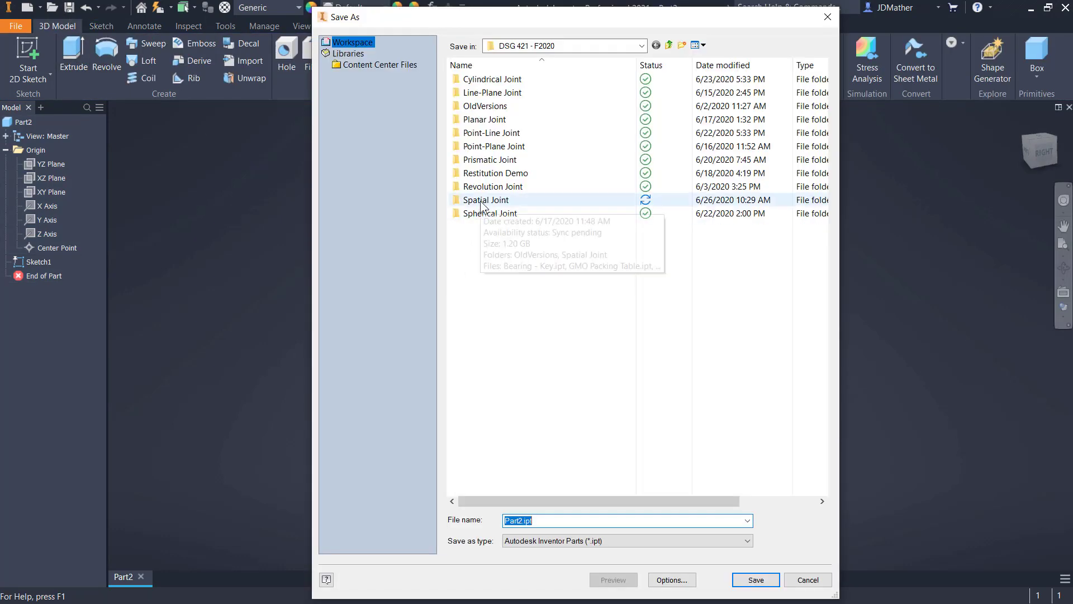
{"action": "double_click", "coordinate": [481, 202]}
{"action": "double_click", "coordinate": [459, 200]}
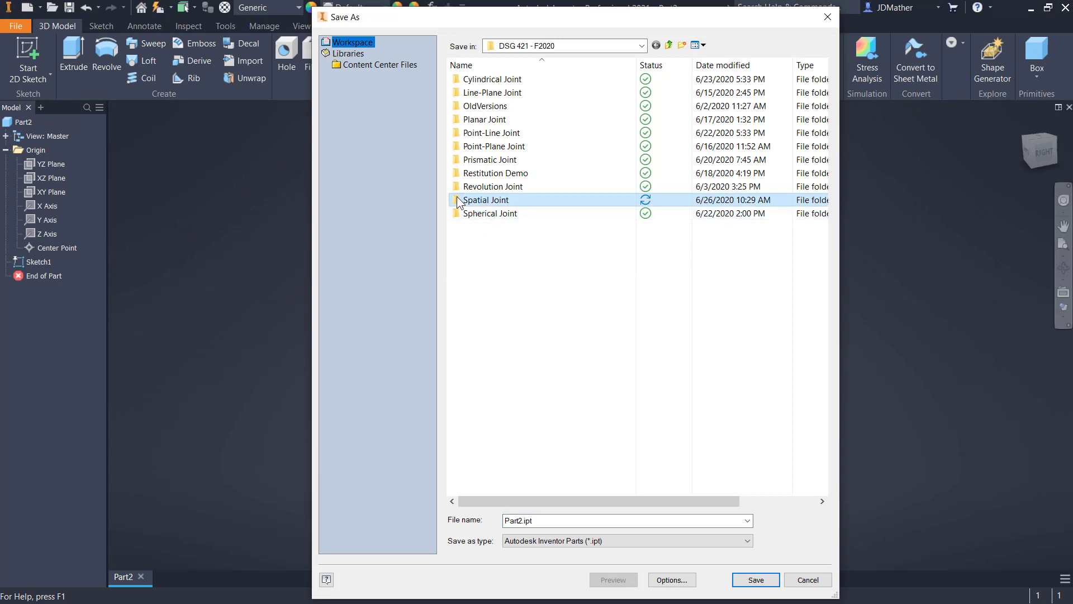
{"action": "right_click", "coordinate": [489, 223]}
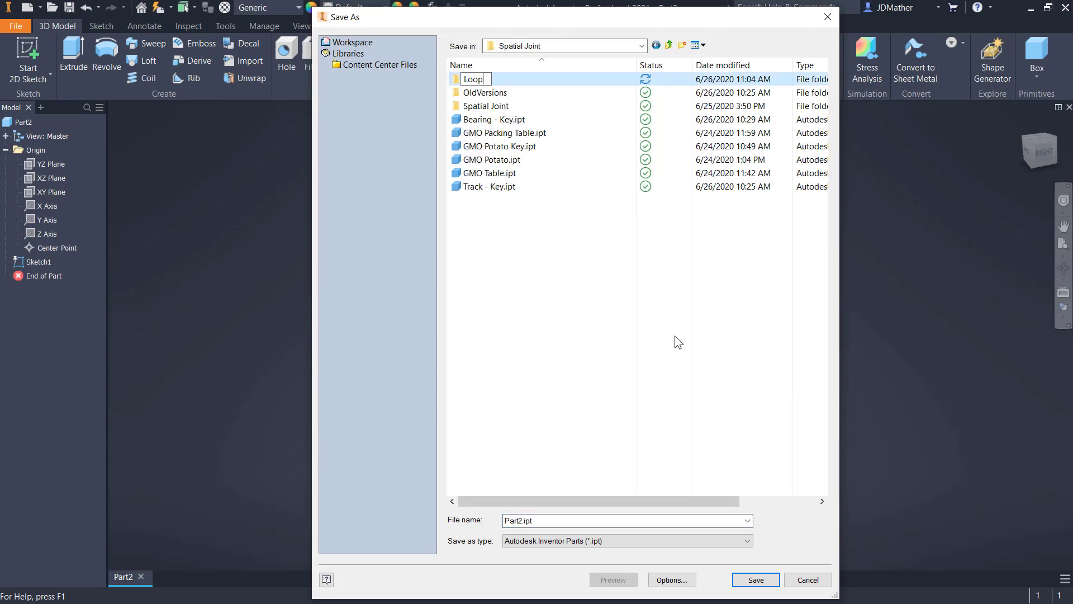
{"action": "type", "text": "-d-Loop"}
{"action": "key", "text": "Return"}
{"action": "key", "text": "Return"}
- Save the part as Track in the Loop-d-Loop folder
{"action": "left_click", "coordinate": [538, 519]}
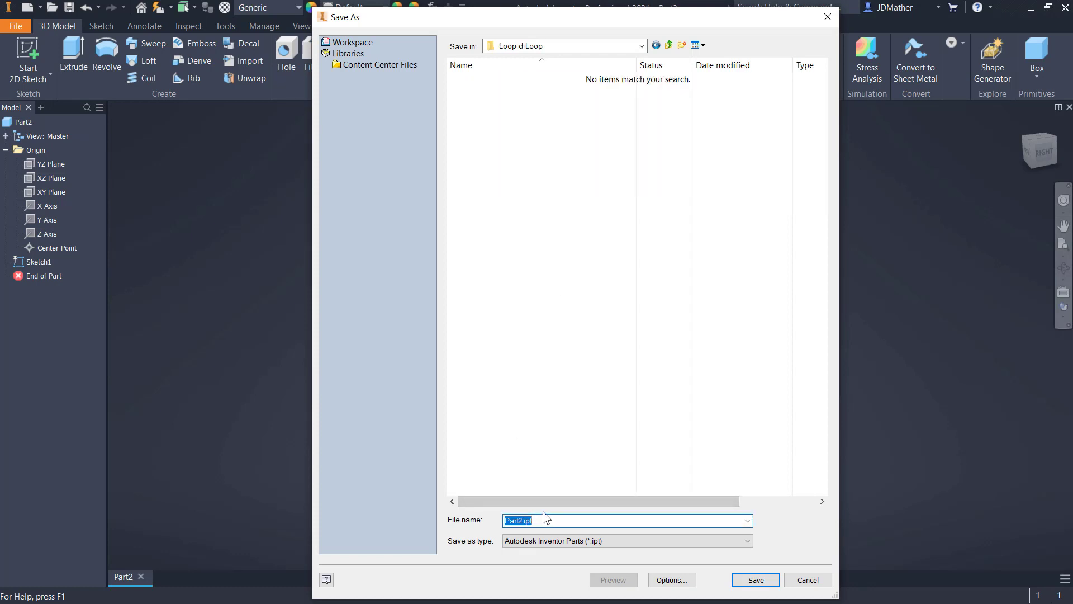
{"action": "type", "text": "T"}
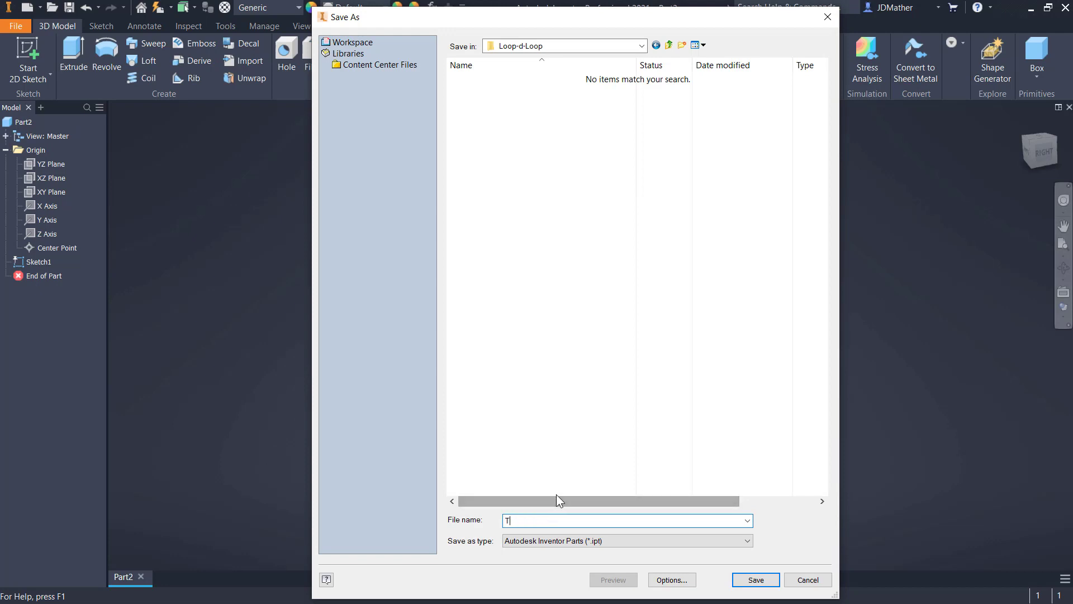
{"action": "type", "text": "rack"}
{"action": "key", "text": "Return"}
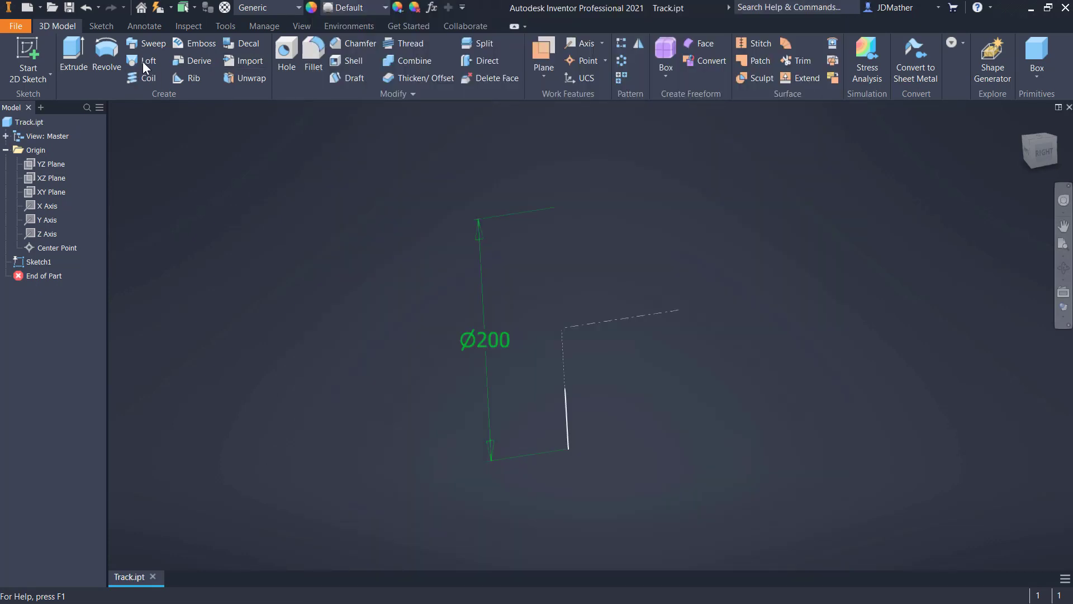
- Create a coil surface from the 50 mm line around the centerline with 1.2 revolutions, 50 mm height and the axis direction flipped
{"action": "left_click", "coordinate": [150, 79]}
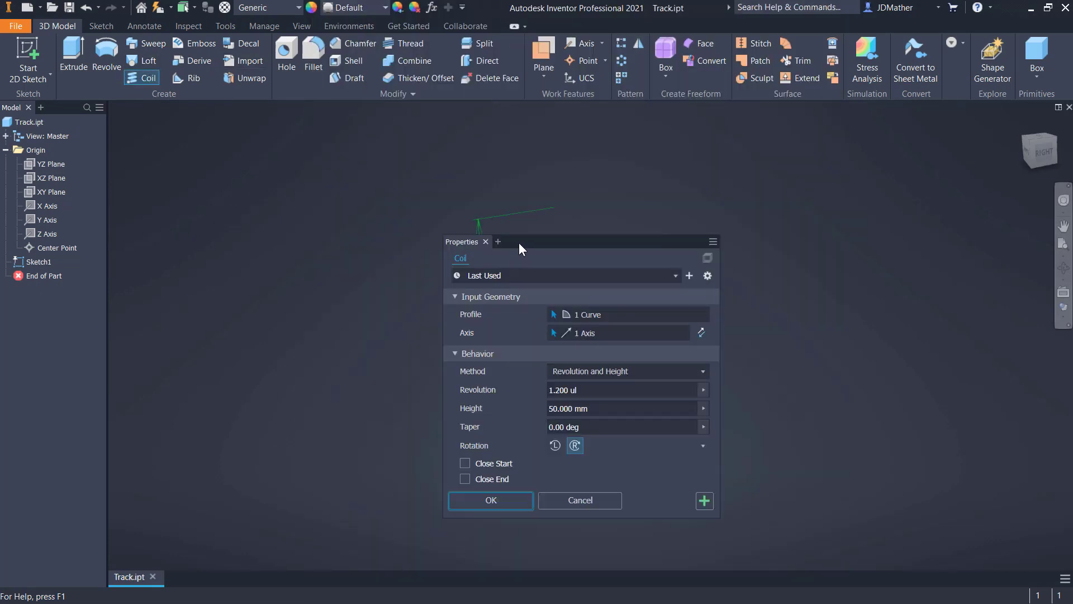
{"action": "left_click_drag", "start_coordinate": [519, 243], "coordinate": [257, 176]}
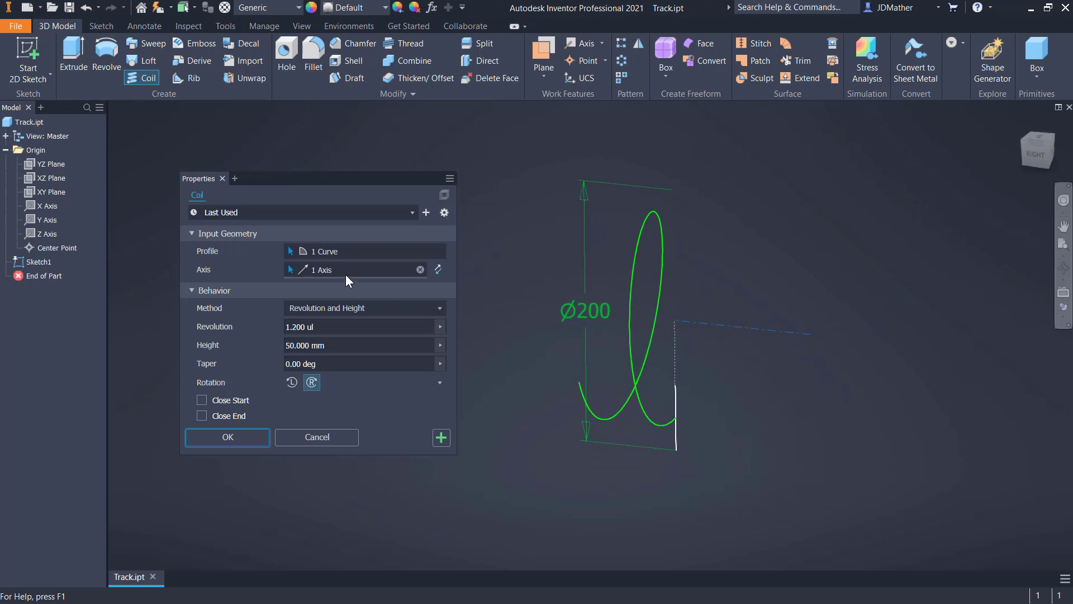
{"action": "left_click", "coordinate": [438, 273]}
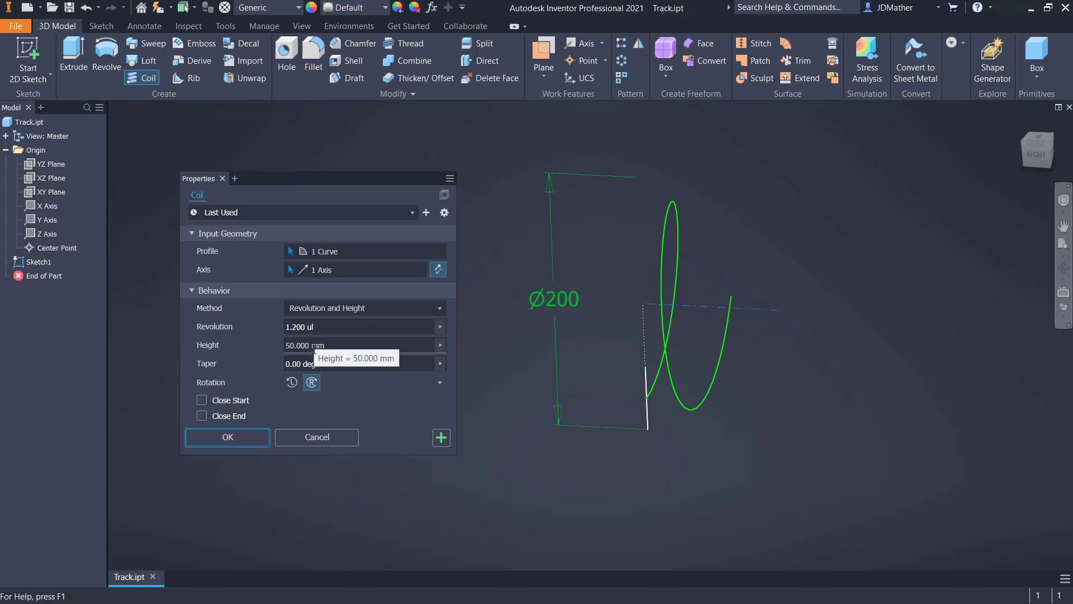
{"action": "left_click", "coordinate": [255, 441]}
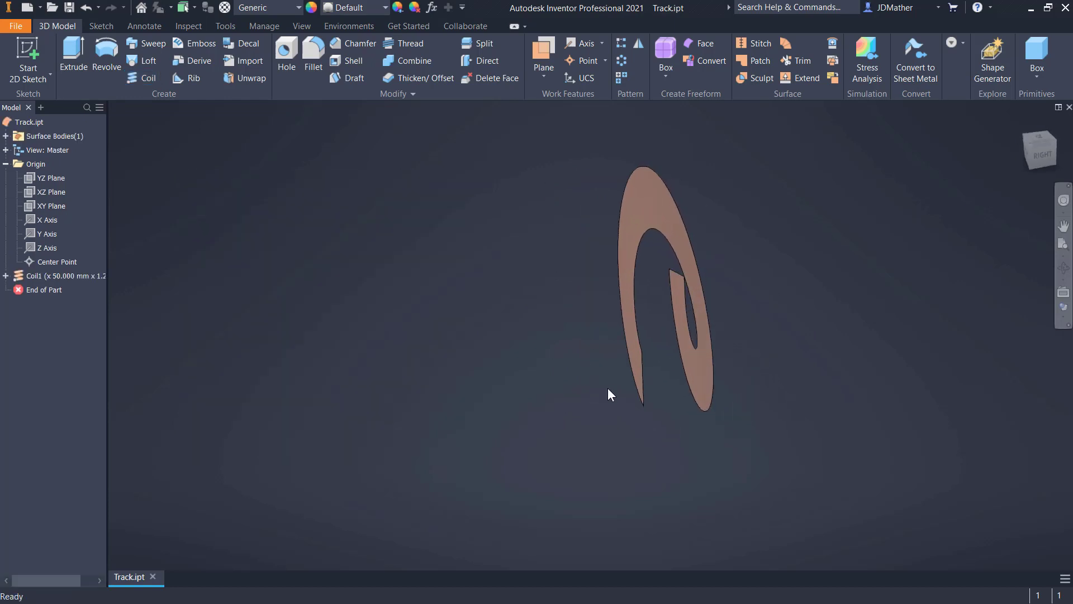
- Create a work plane normal to the coil's outer edge at its lower starting point
{"action": "middle_click_drag", "start_coordinate": [609, 388], "coordinate": [640, 407], "text": "shift"}
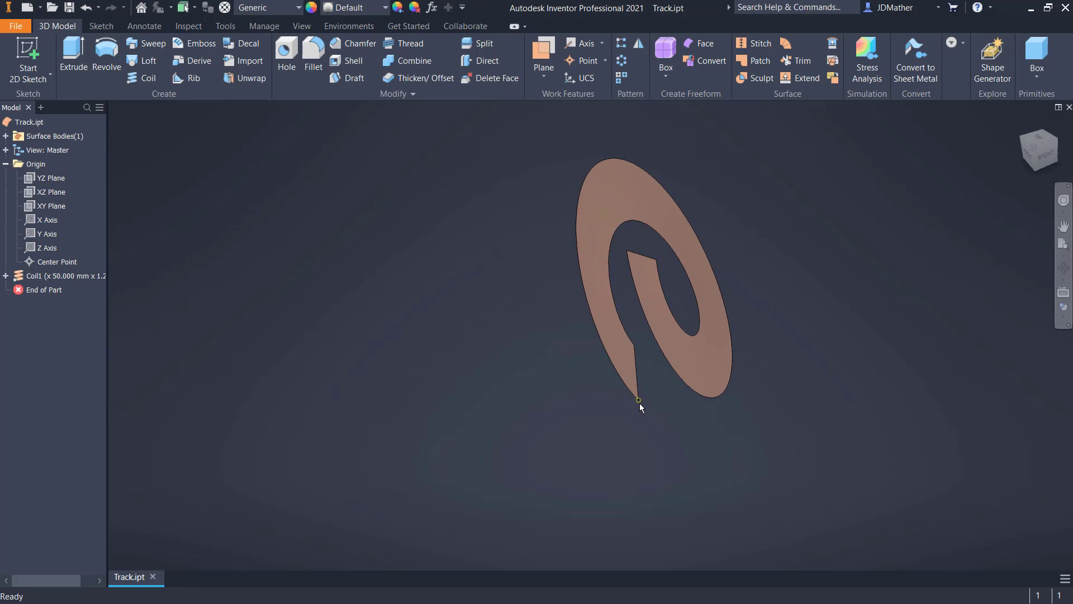
{"action": "scroll", "coordinate": [632, 397], "scroll_direction": "up", "scroll_amount": 2}
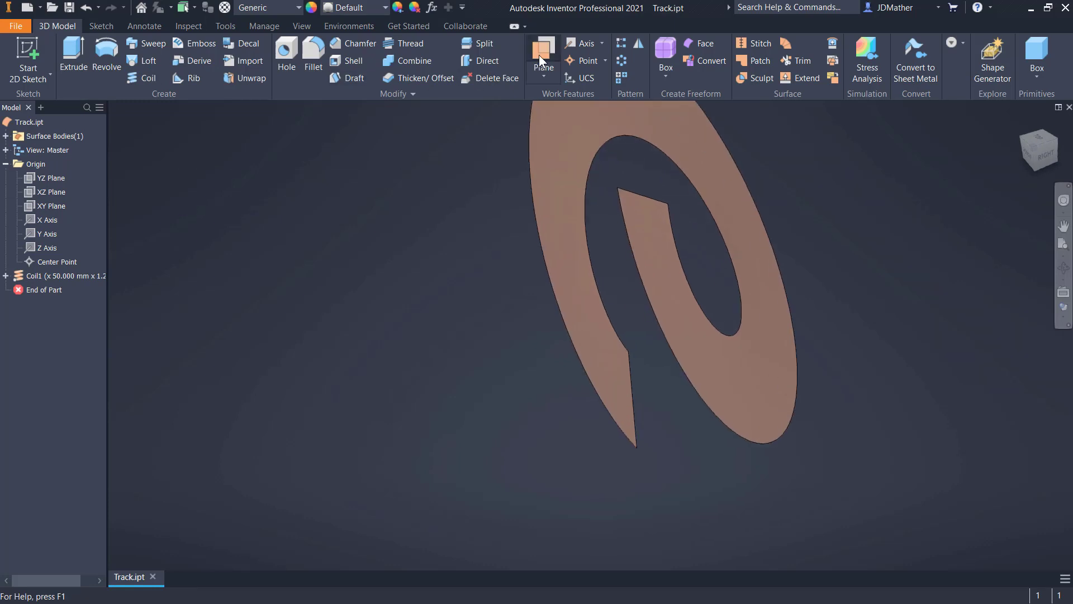
{"action": "left_click", "coordinate": [541, 56]}
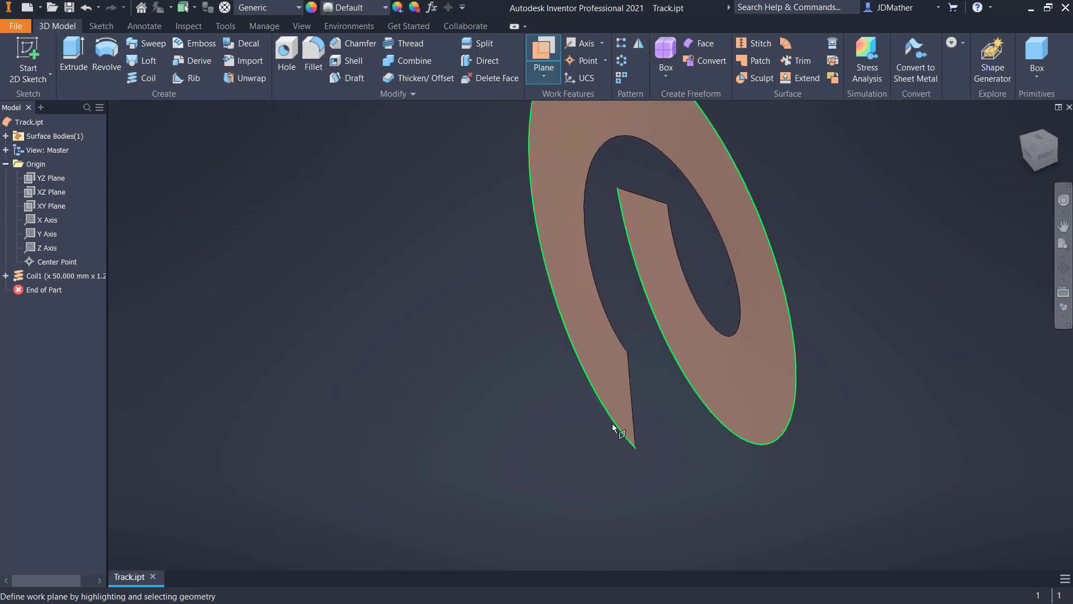
{"action": "left_click", "coordinate": [638, 450]}
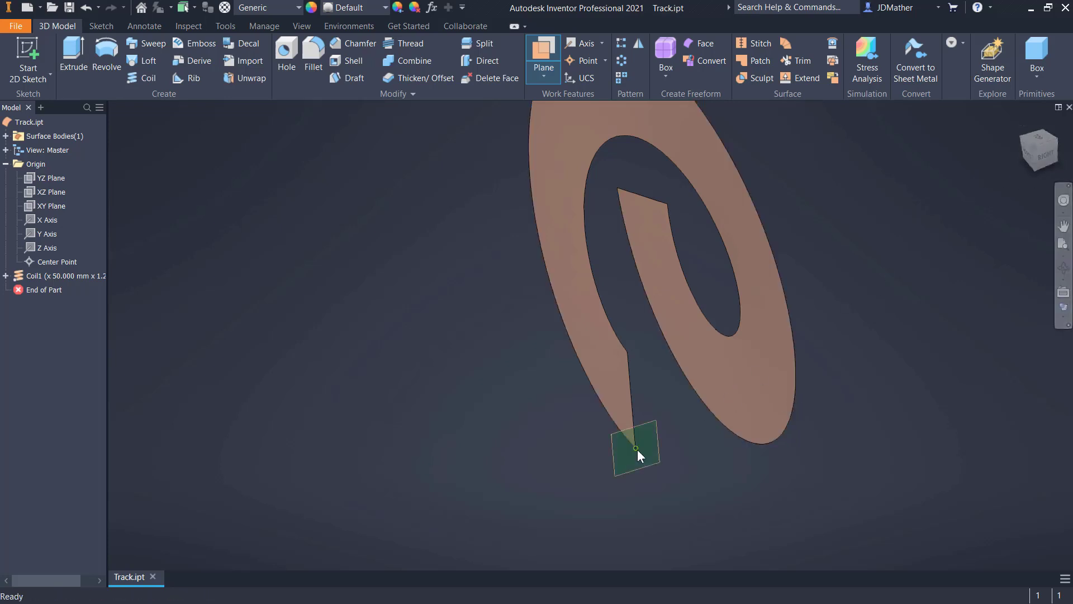
{"action": "middle_click_drag", "start_coordinate": [978, 305], "coordinate": [400, 299], "text": "shift"}
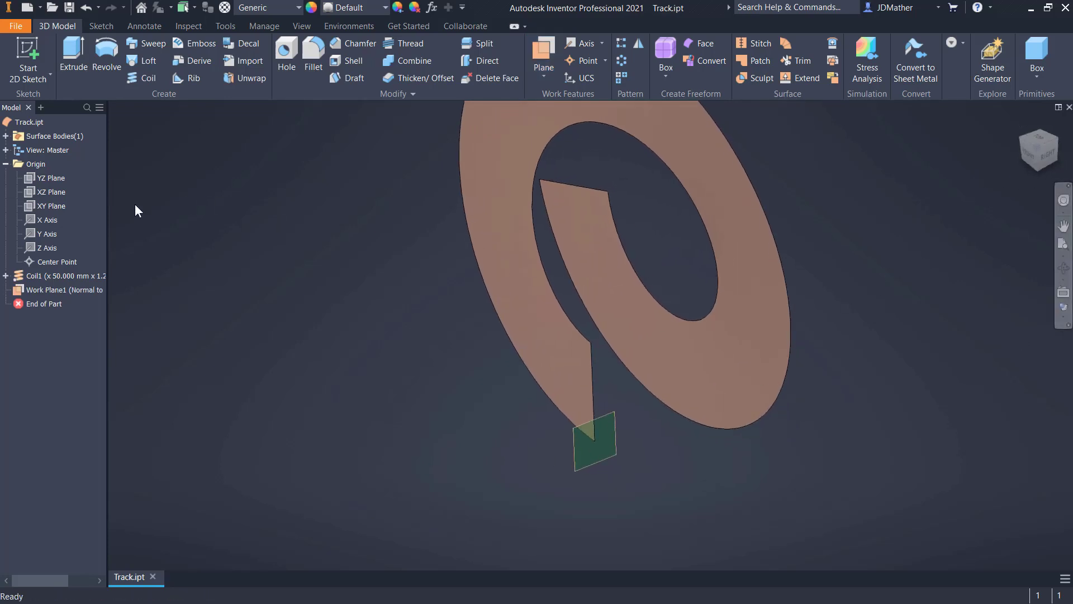
- Temporarily show the YZ origin plane to compare its alignment with the work plane at the coil's start, and hide it again
{"action": "right_click", "coordinate": [49, 176]}
{"action": "left_click", "coordinate": [76, 256]}
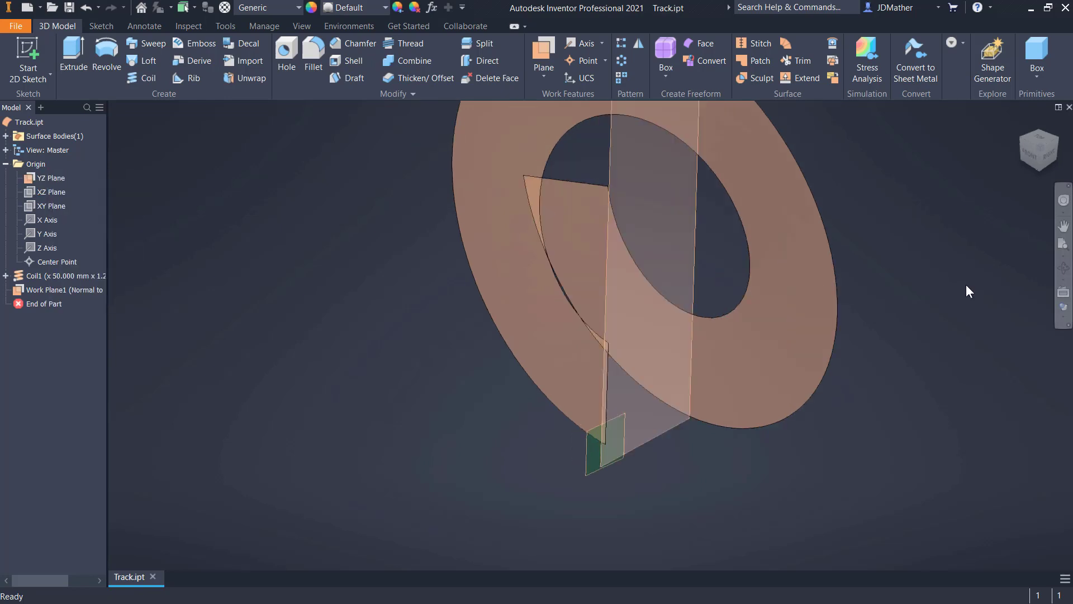
{"action": "left_click", "coordinate": [1027, 152]}
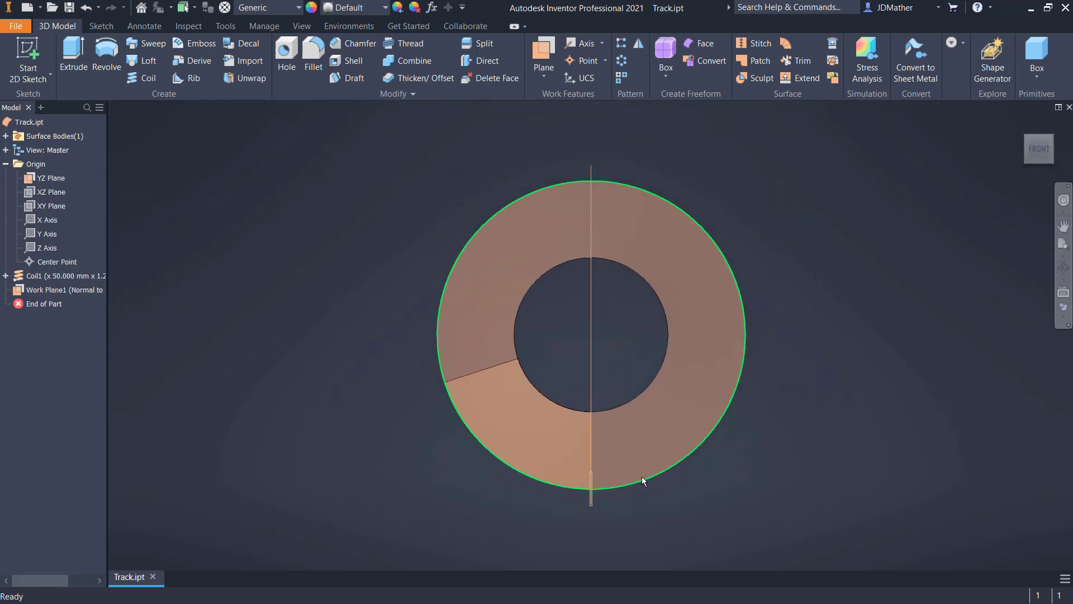
{"action": "scroll", "coordinate": [581, 503], "scroll_direction": "down", "scroll_amount": 8}
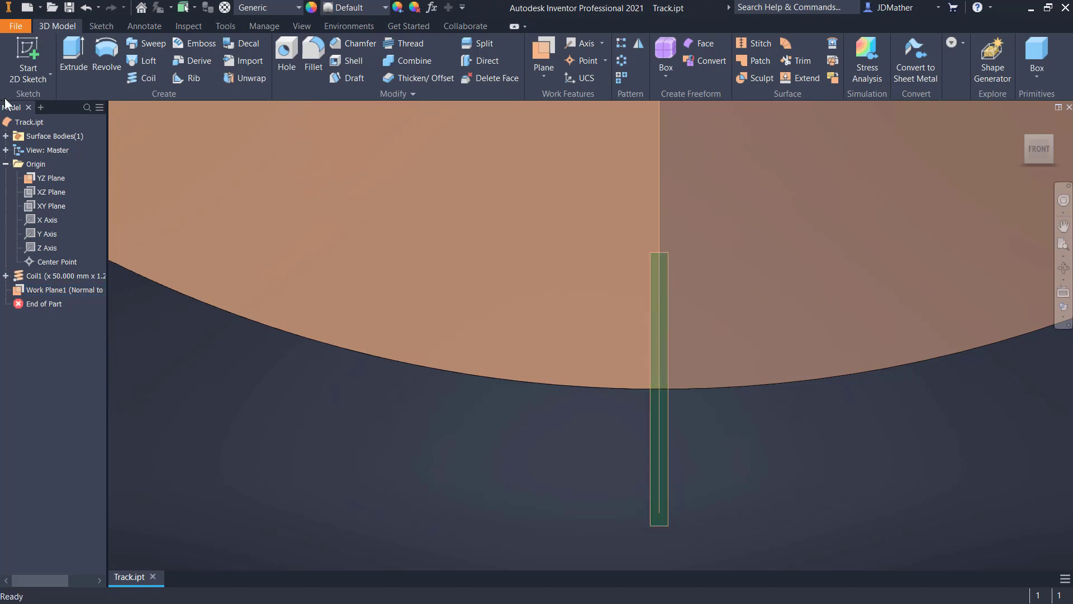
{"action": "left_click", "coordinate": [58, 178]}
{"action": "middle_click_drag", "start_coordinate": [380, 347], "coordinate": [630, 439], "text": "shift"}
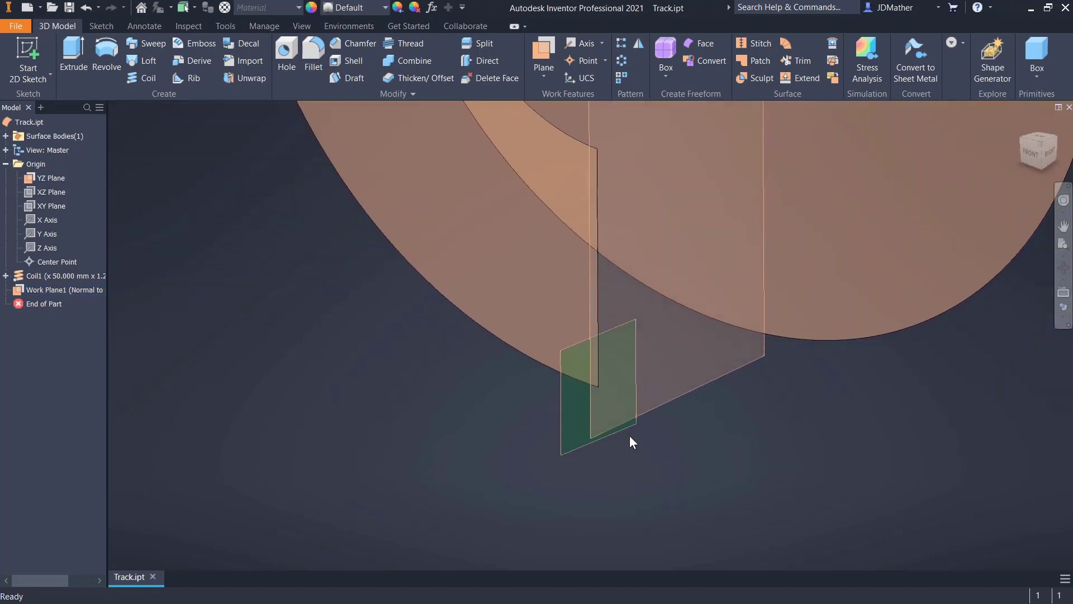
{"action": "middle_click_drag", "start_coordinate": [502, 414], "coordinate": [634, 378], "text": "shift"}
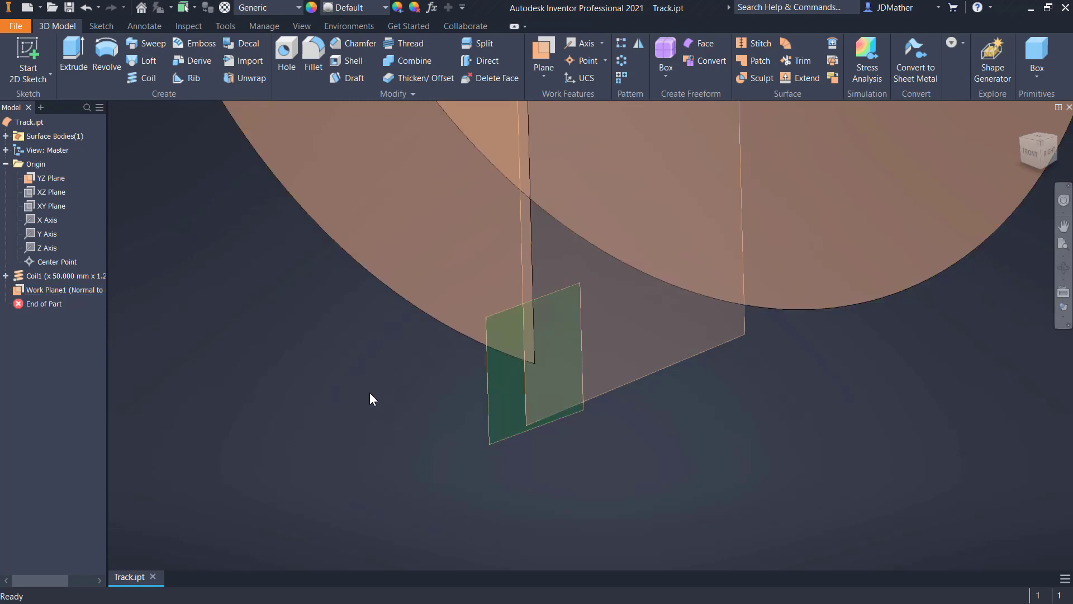
{"action": "right_click", "coordinate": [41, 180]}
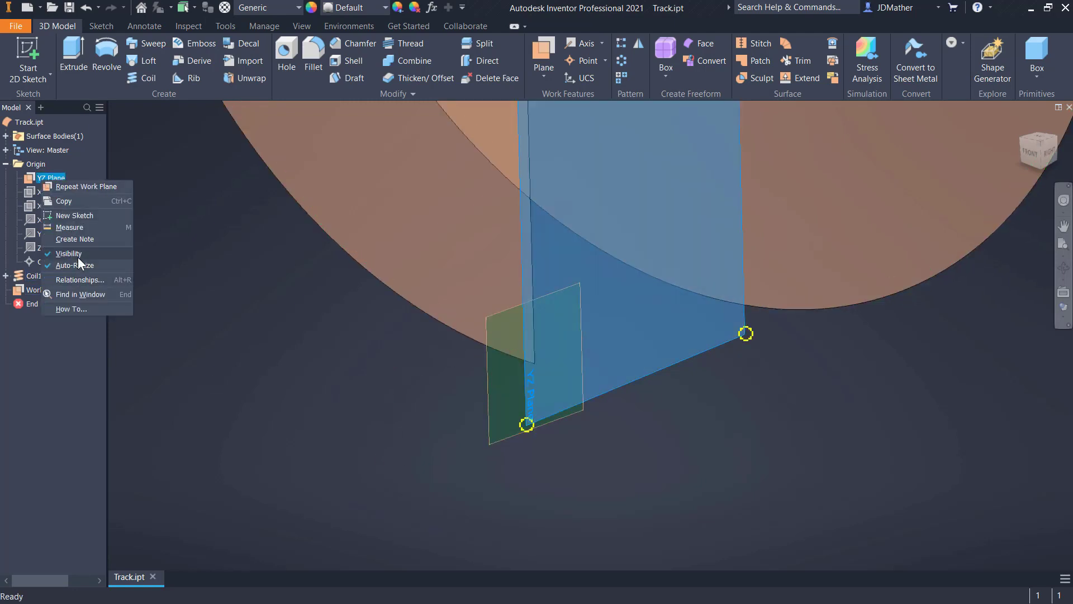
{"action": "left_click", "coordinate": [78, 257]}
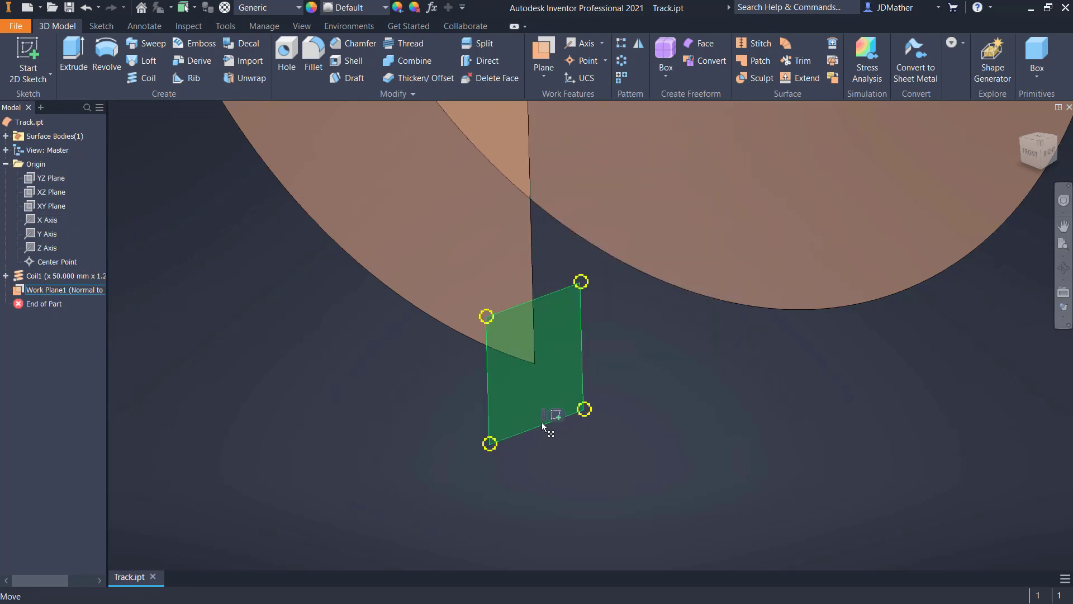
- Start a sketch on the work plane and project the endpoint of the coil's outer edge into it
{"action": "left_click", "coordinate": [554, 411]}
{"action": "key", "text": "s"}
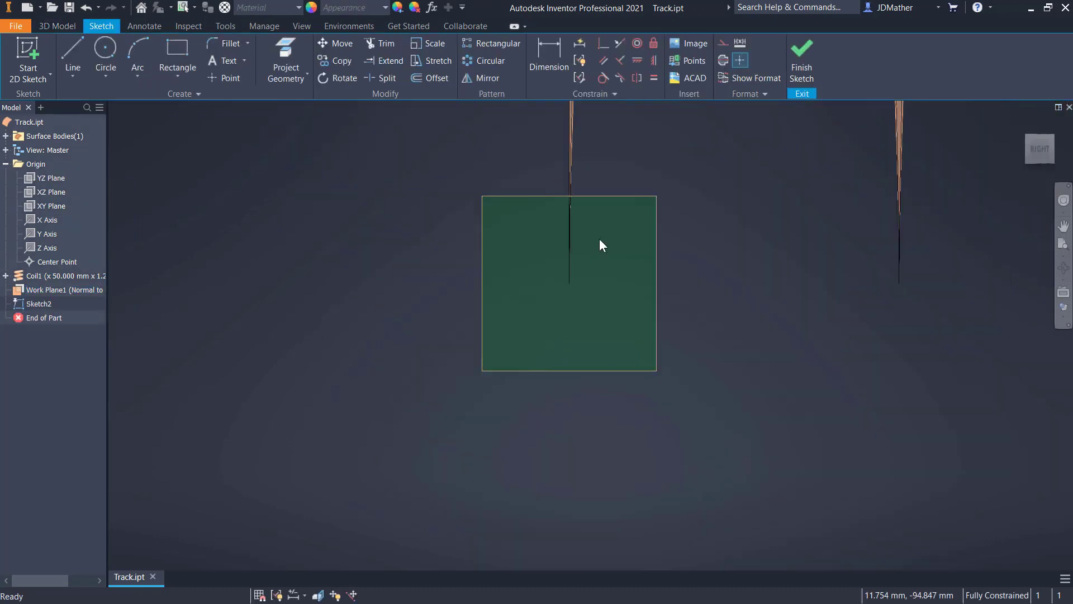
{"action": "left_click", "coordinate": [105, 52]}
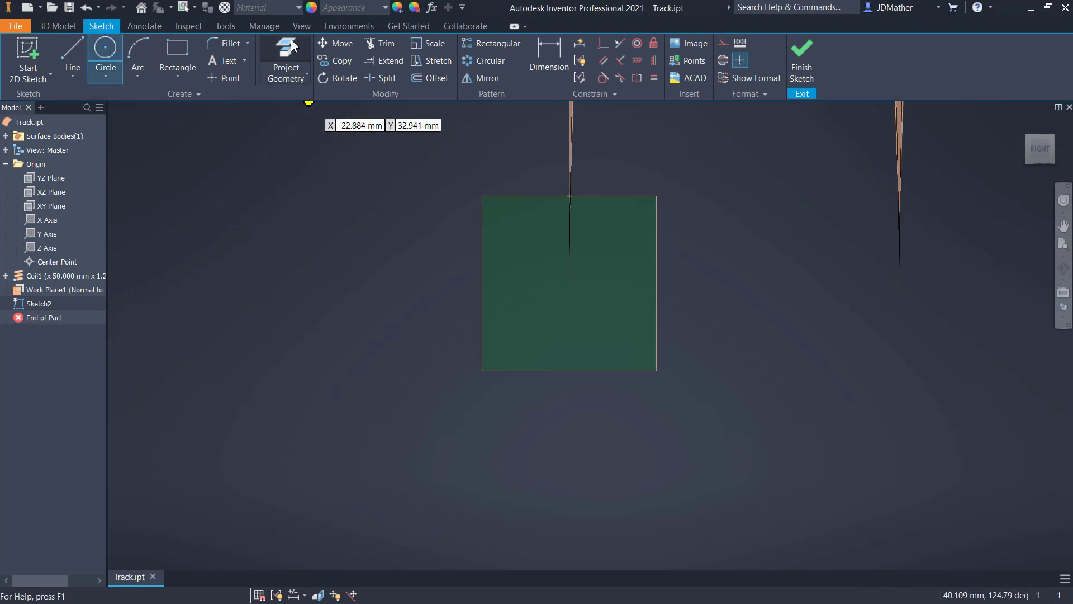
{"action": "left_click", "coordinate": [285, 56]}
{"action": "left_click", "coordinate": [569, 283]}
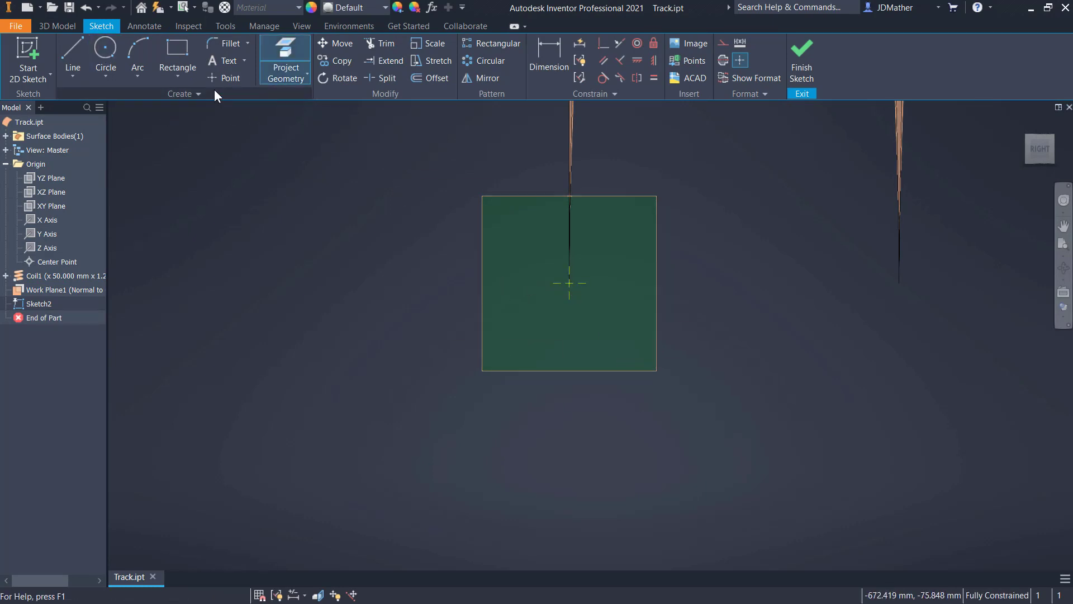
- Sketch a 24.2 mm diameter circle centered on the projected endpoint
{"action": "left_click", "coordinate": [106, 52]}
{"action": "left_click", "coordinate": [569, 283]}
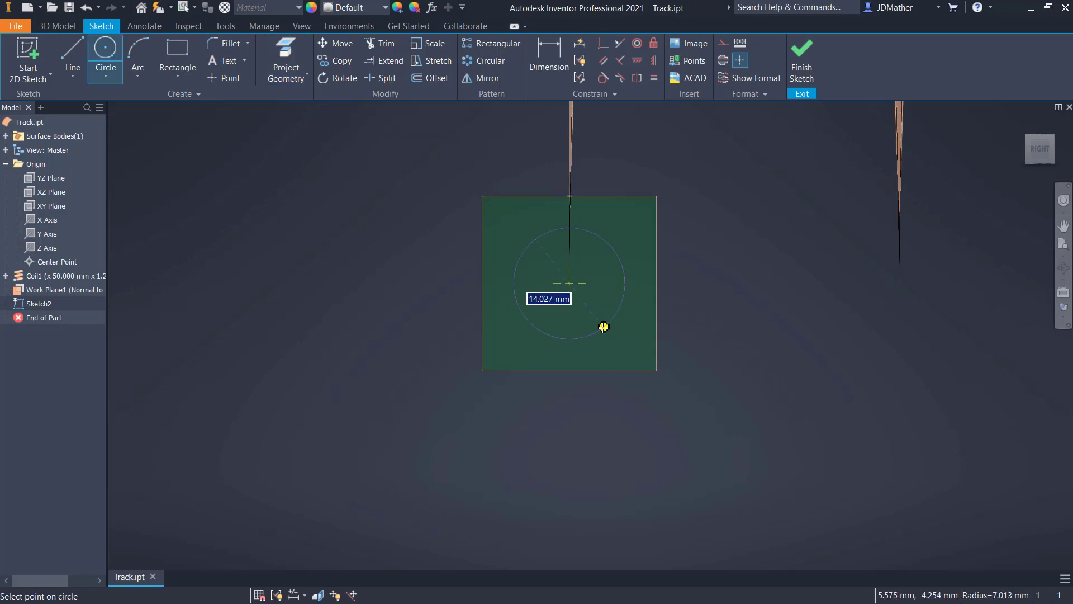
{"action": "type", "text": "24.2"}
{"action": "key", "text": "Return"}
- Sketch a rectangle about 40 mm by 13 mm below the circle and constrain its upper edge's midpoint coincident with the circle's center
{"action": "left_click", "coordinate": [177, 56]}
{"action": "left_click", "coordinate": [390, 396]}
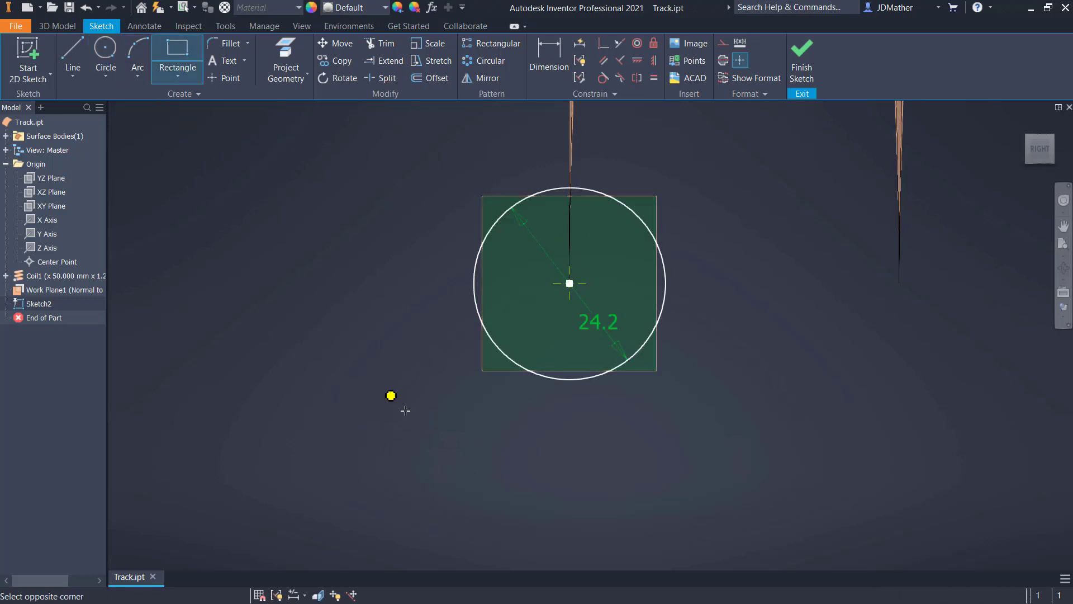
{"action": "left_click", "coordinate": [708, 499]}
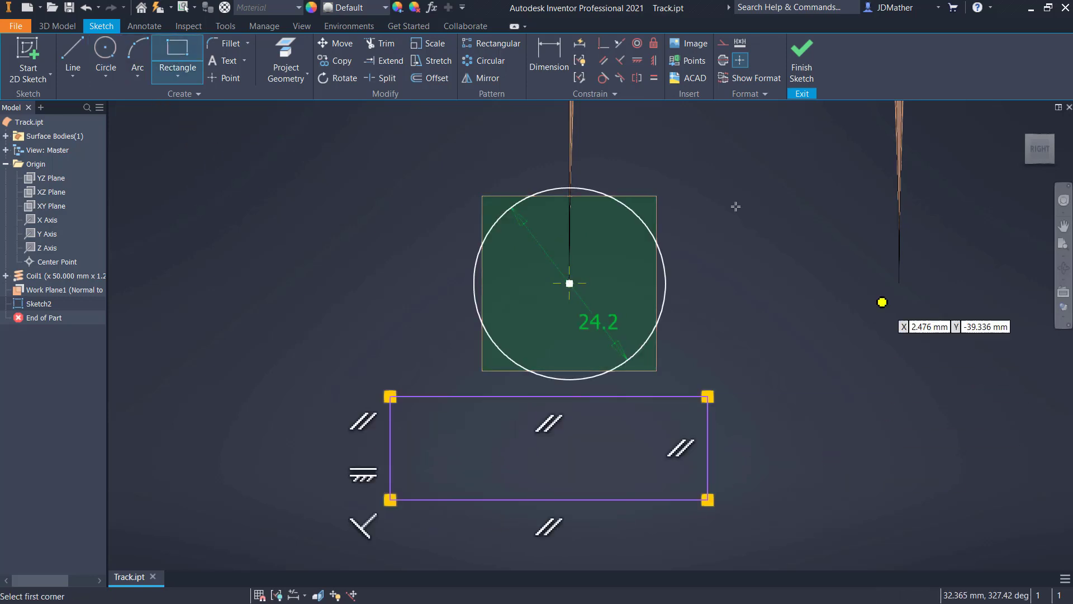
{"action": "left_click", "coordinate": [603, 44]}
{"action": "left_click", "coordinate": [549, 396]}
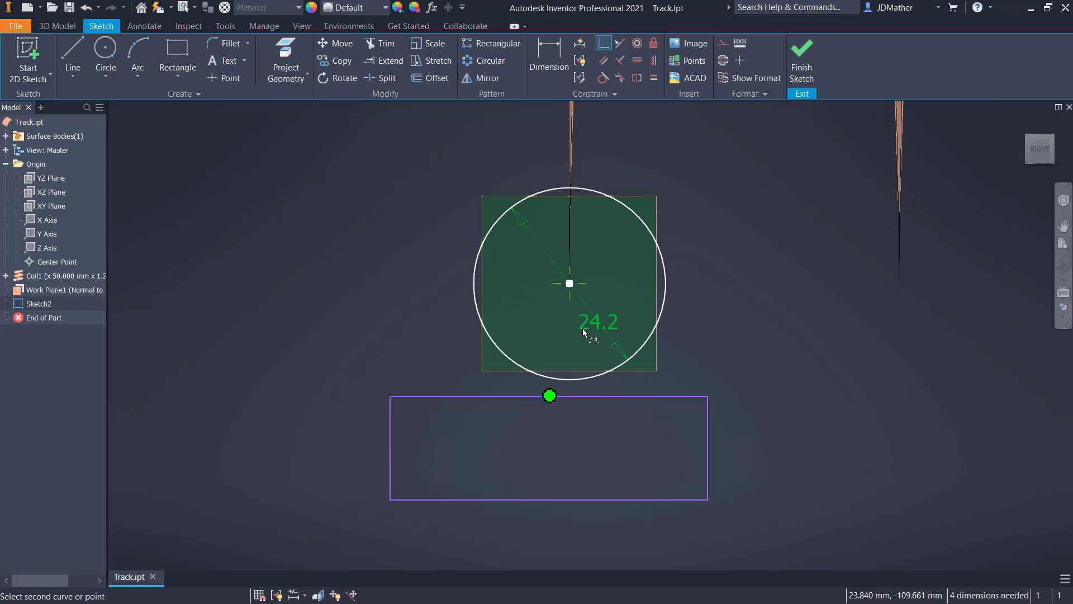
{"action": "left_click", "coordinate": [569, 283]}
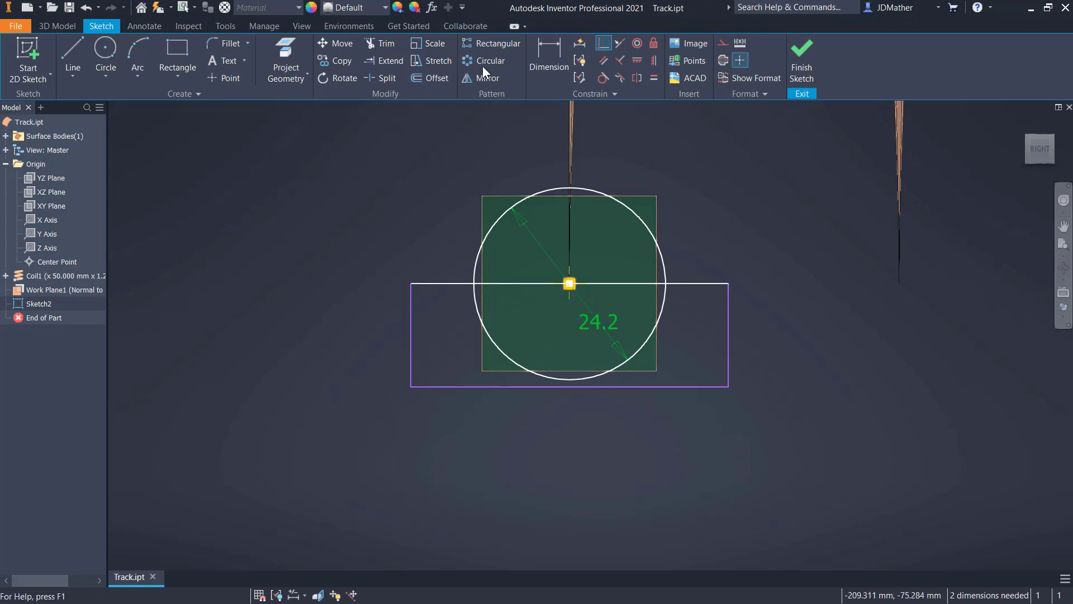
- Dimension the rectangle 20 mm high and 40 mm wide
{"action": "key", "text": "d"}
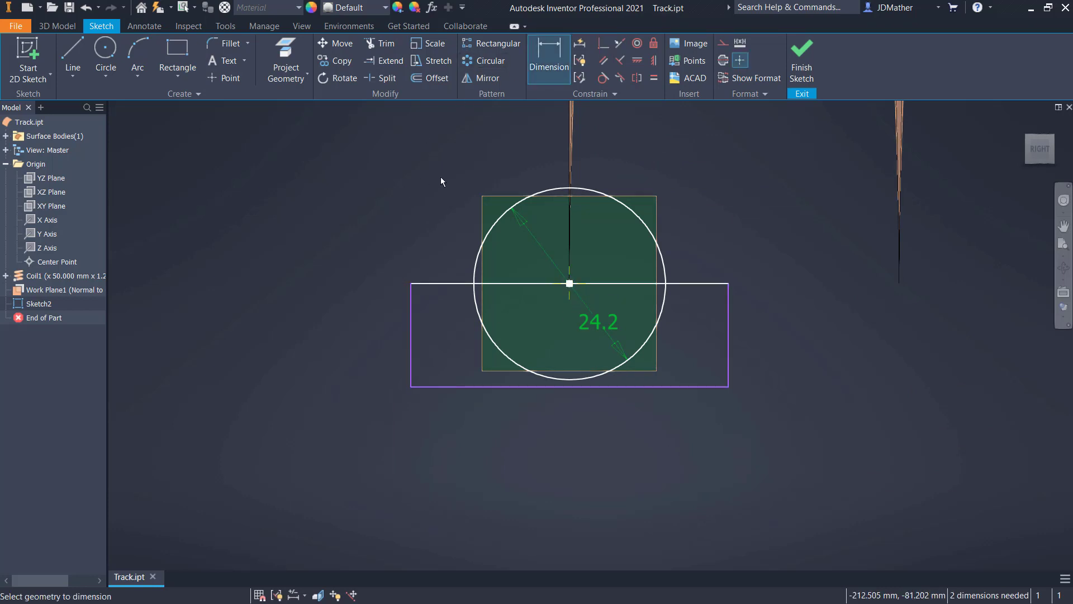
{"action": "left_click", "coordinate": [411, 330]}
{"action": "left_click", "coordinate": [336, 422]}
{"action": "type", "text": "20"}
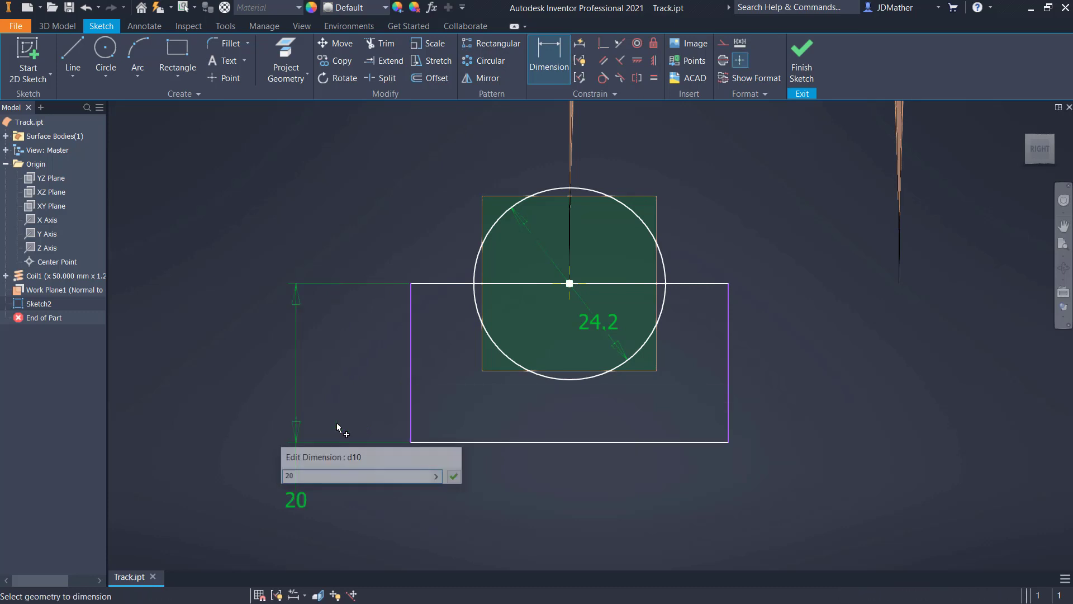
{"action": "key", "text": "Return"}
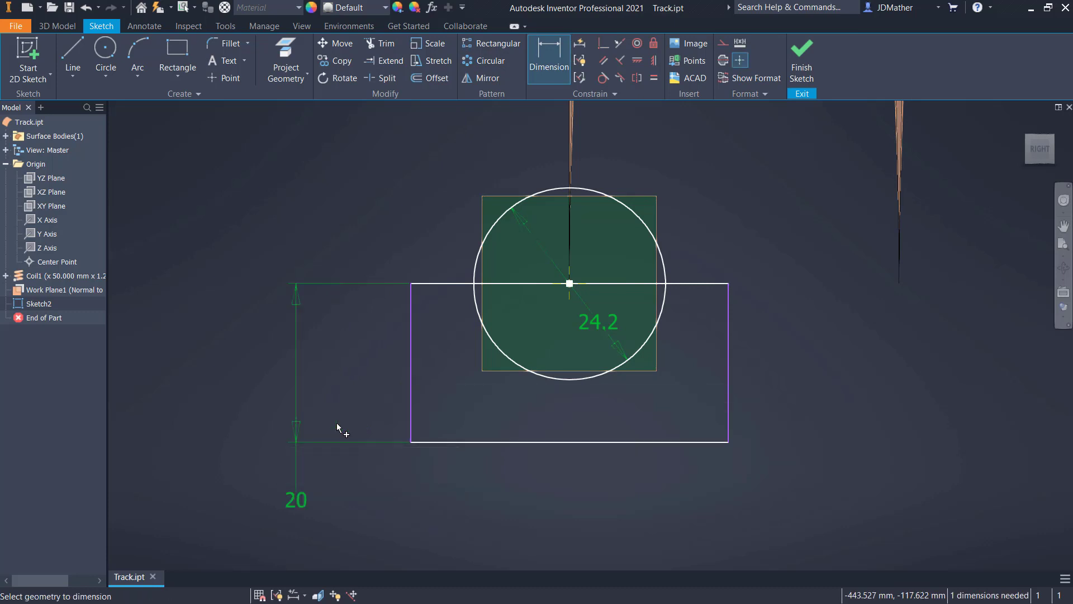
{"action": "left_click", "coordinate": [580, 442]}
{"action": "left_click", "coordinate": [576, 471]}
{"action": "type", "text": "240"}
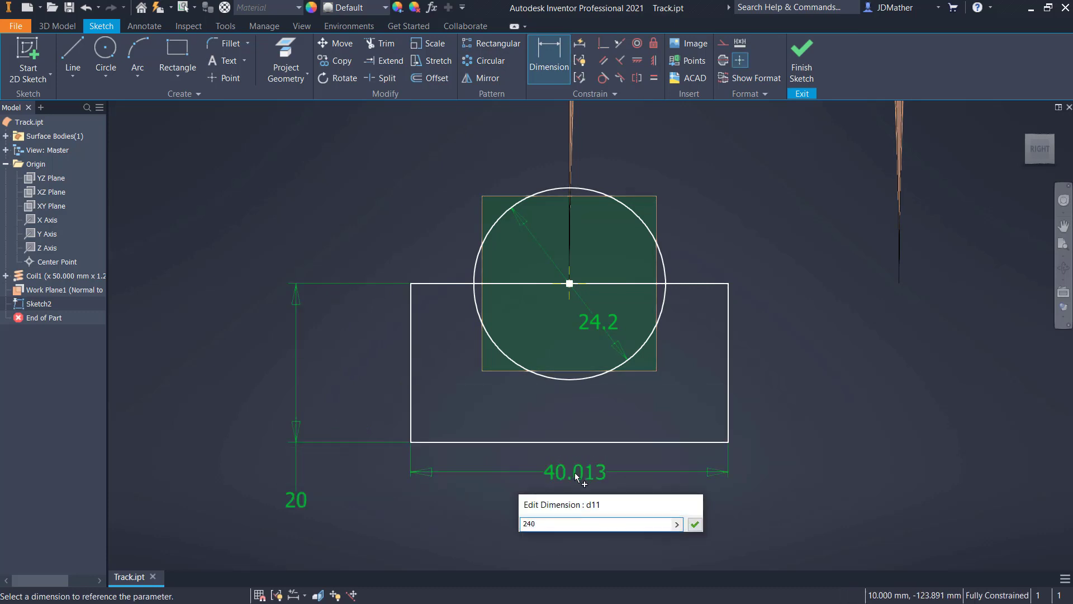
{"action": "key", "text": "Return"}
{"action": "scroll", "coordinate": [590, 465], "scroll_direction": "down", "scroll_amount": 5}
{"action": "key", "text": "ctrl+z"}
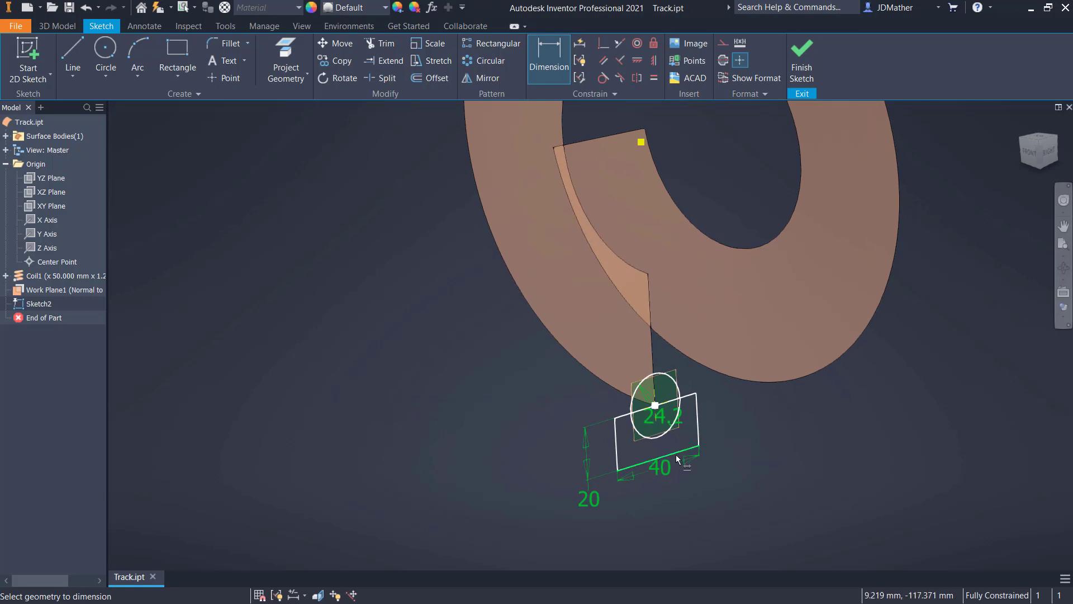
- Inspect the circle's diameter dimension and leave its editor without changing the value
{"action": "scroll", "coordinate": [662, 426], "scroll_direction": "up", "scroll_amount": 4}
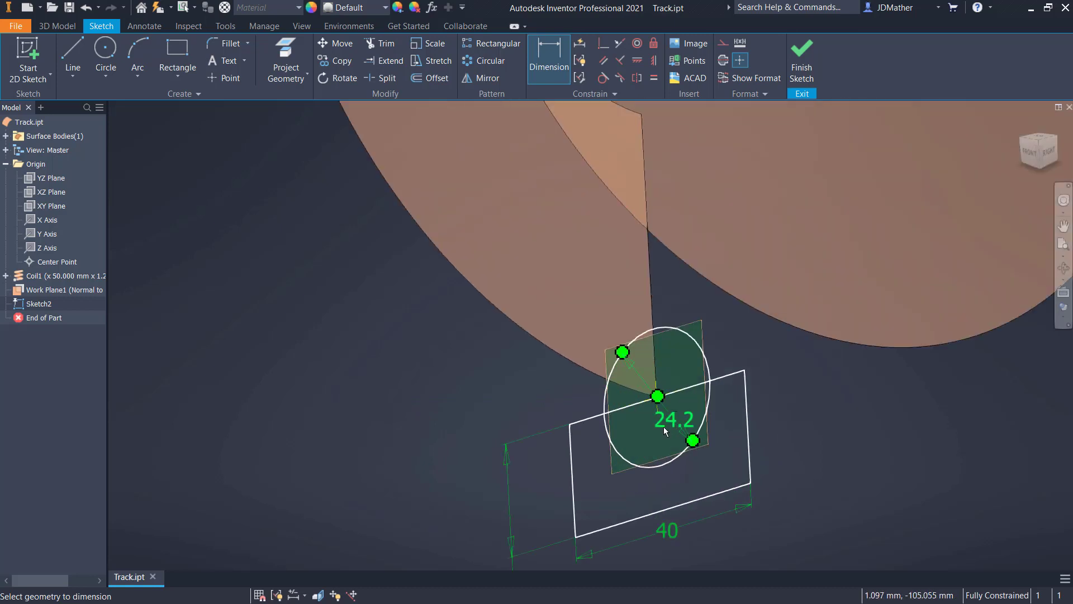
{"action": "double_click", "coordinate": [663, 427]}
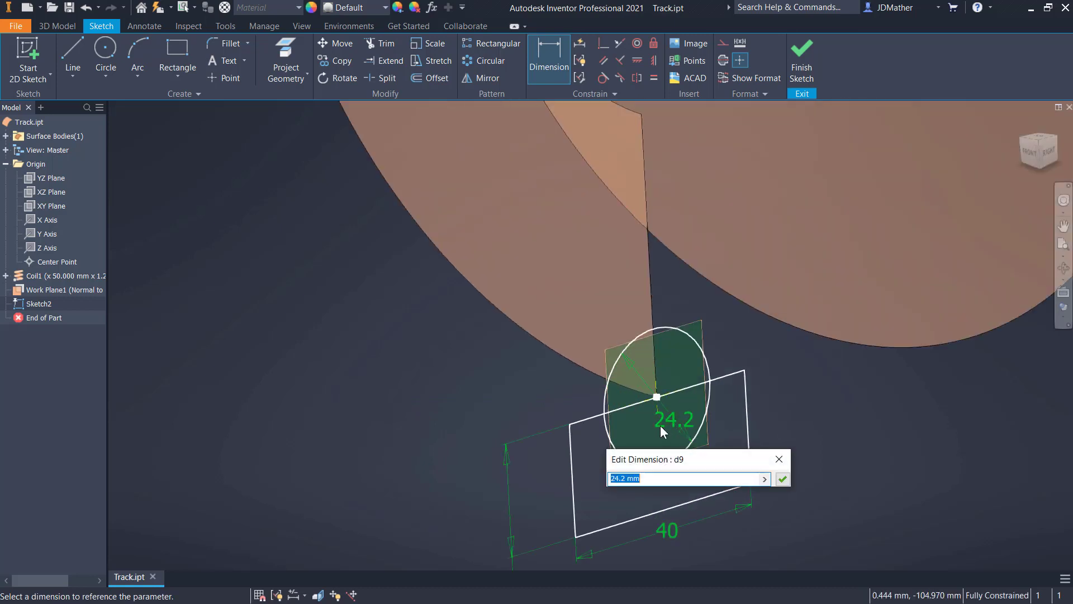
{"action": "left_click", "coordinate": [780, 460]}
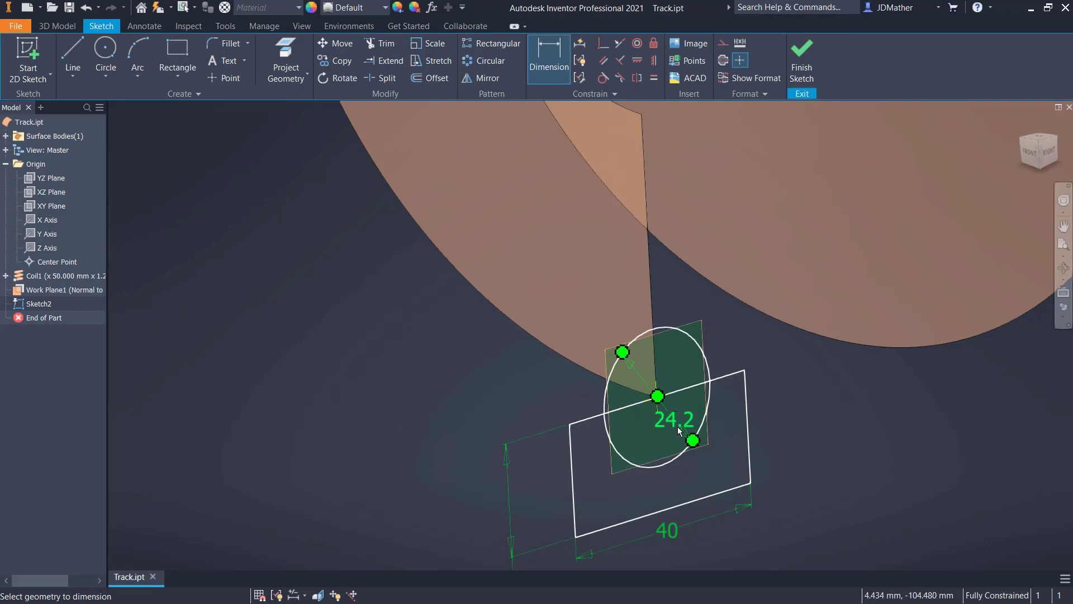
{"action": "scroll", "coordinate": [416, 304], "scroll_direction": "up", "scroll_amount": 4}
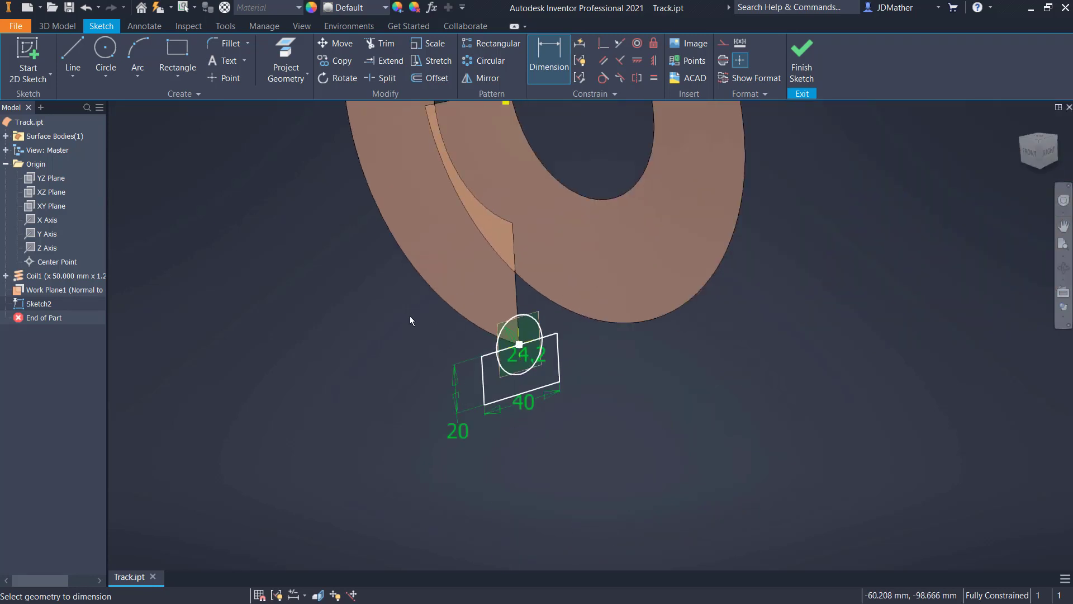
{"action": "scroll", "coordinate": [410, 316], "scroll_direction": "down", "scroll_amount": 4}
- Finish the sketch and sweep the rectangle region outside the circle along the coil's outer edge as a solid
{"action": "left_click", "coordinate": [803, 62]}
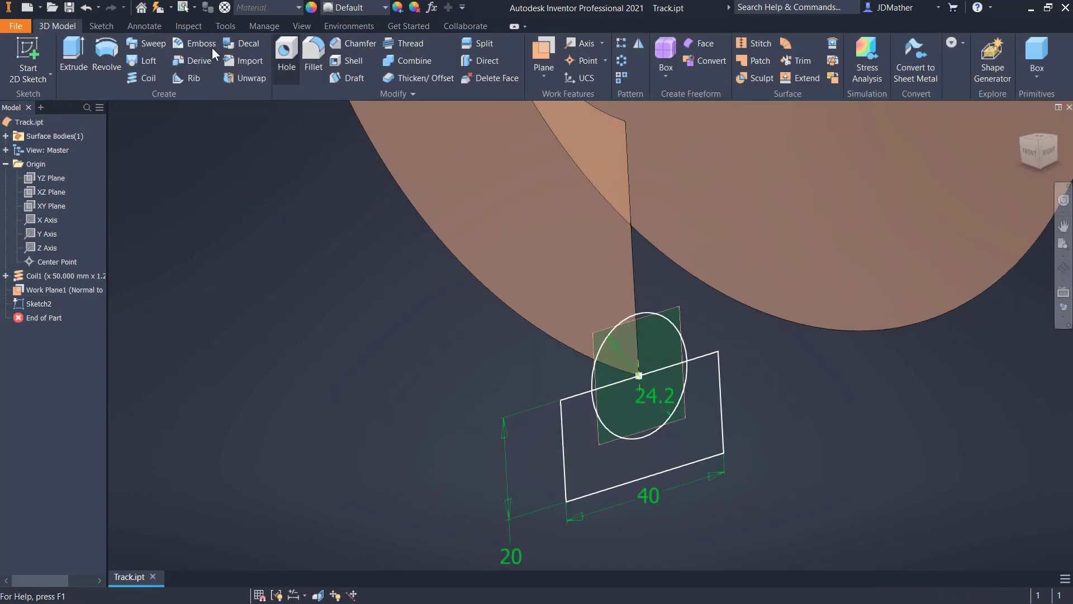
{"action": "left_click", "coordinate": [151, 44]}
{"action": "left_click", "coordinate": [588, 482]}
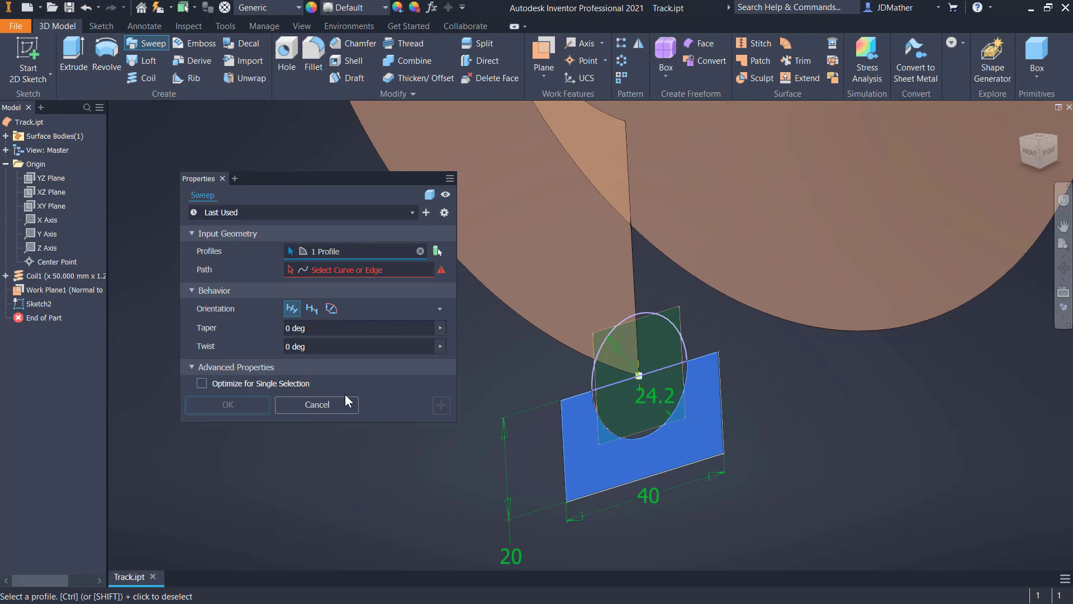
{"action": "left_click", "coordinate": [330, 274]}
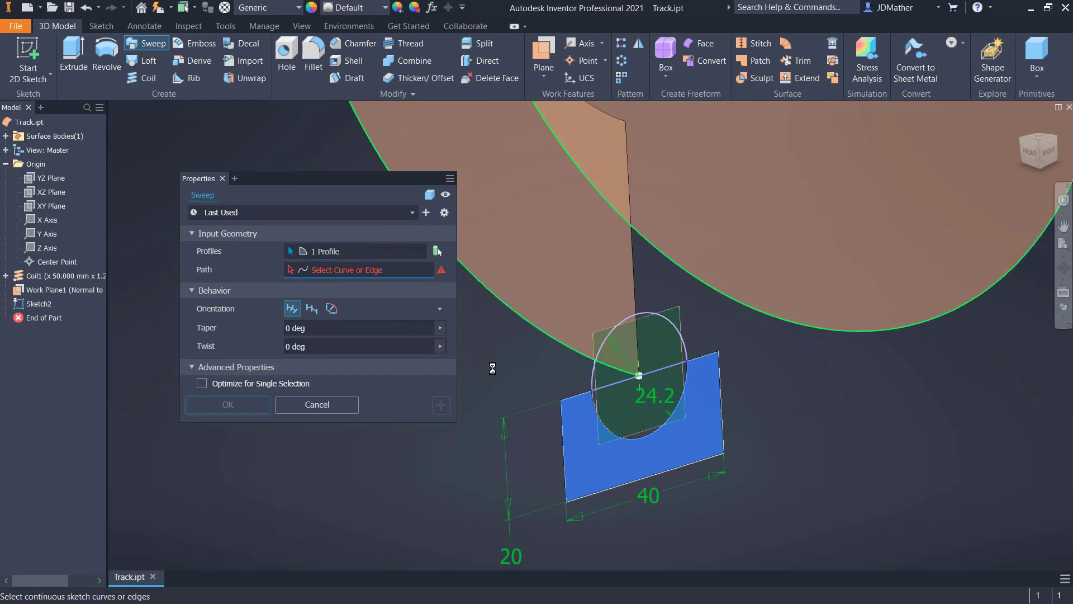
{"action": "left_click", "coordinate": [255, 406]}
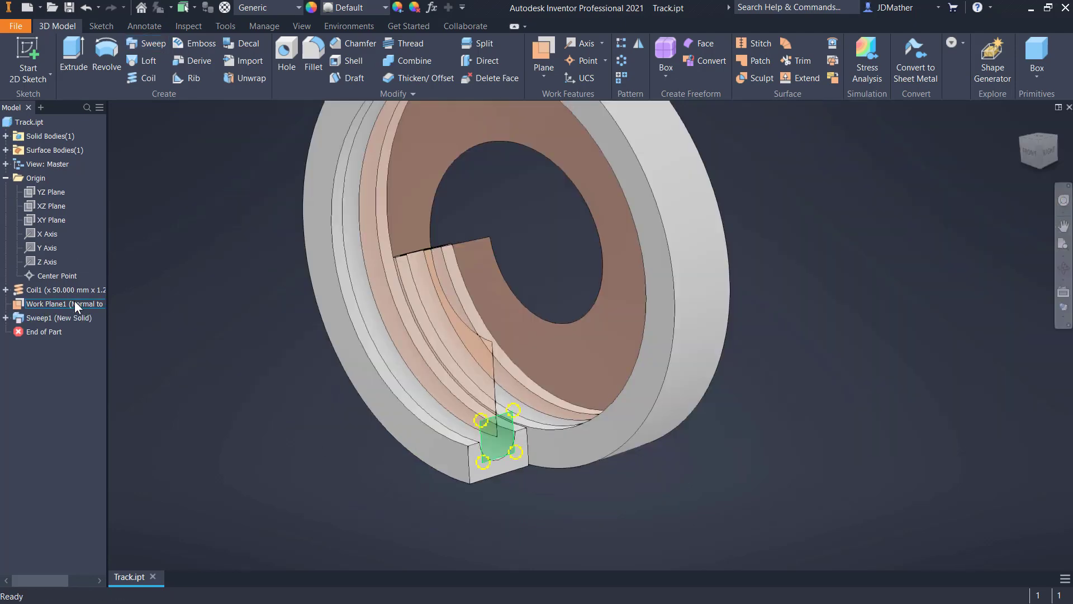
- Hide the coil surface and the work plane, and restore the home view of the swept track
{"action": "right_click", "coordinate": [67, 291]}
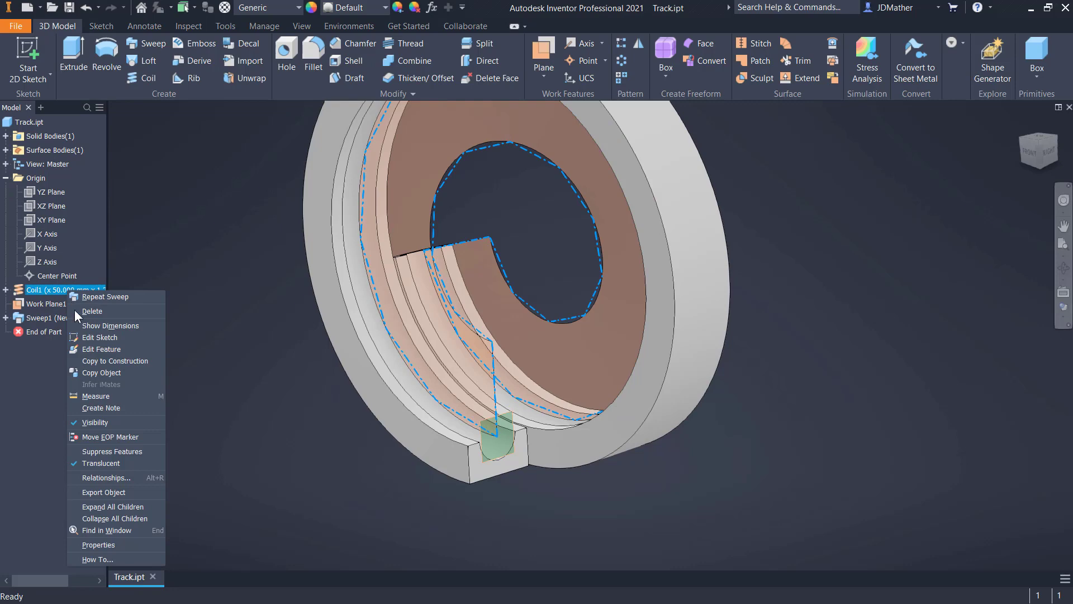
{"action": "left_click", "coordinate": [93, 421]}
{"action": "right_click", "coordinate": [43, 304]}
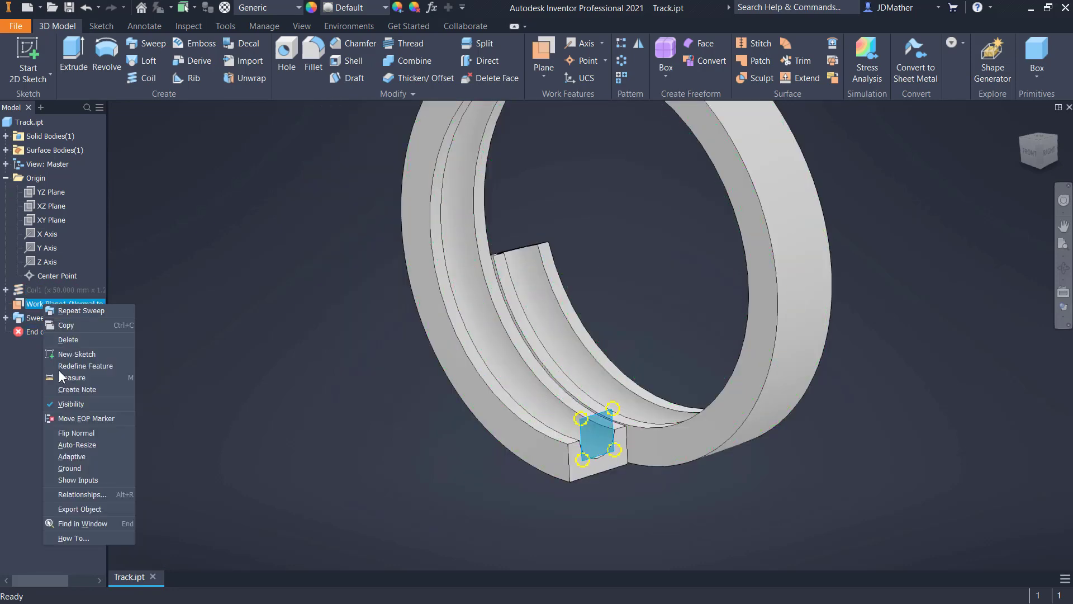
{"action": "left_click", "coordinate": [68, 407]}
{"action": "key", "text": "F6"}
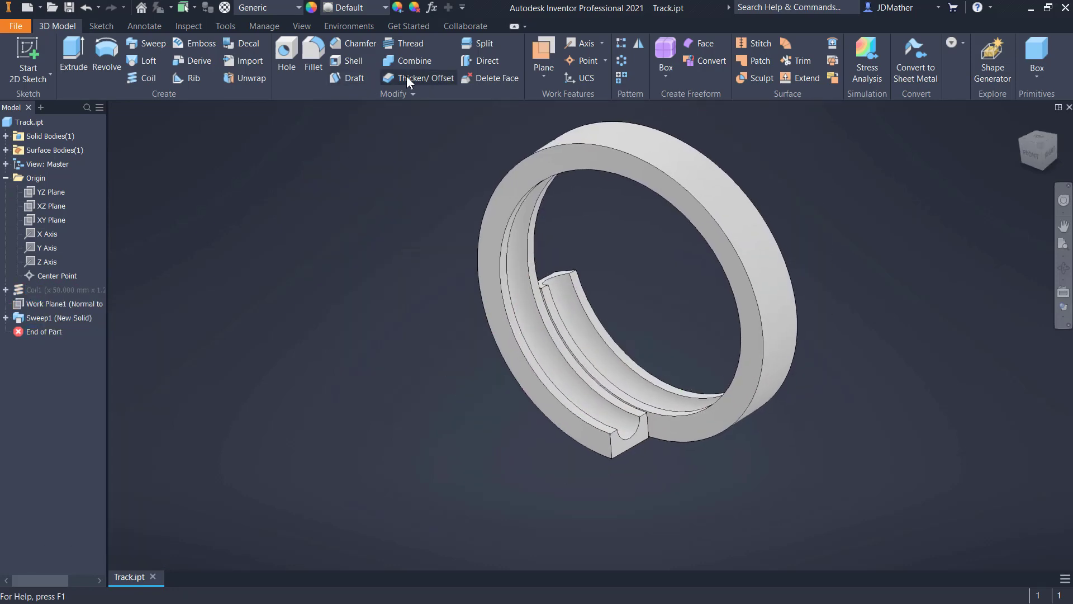
- Try to thicken the end face at the far end of the swept loop by 300 mm with automatic blending on
{"action": "left_click", "coordinate": [407, 76]}
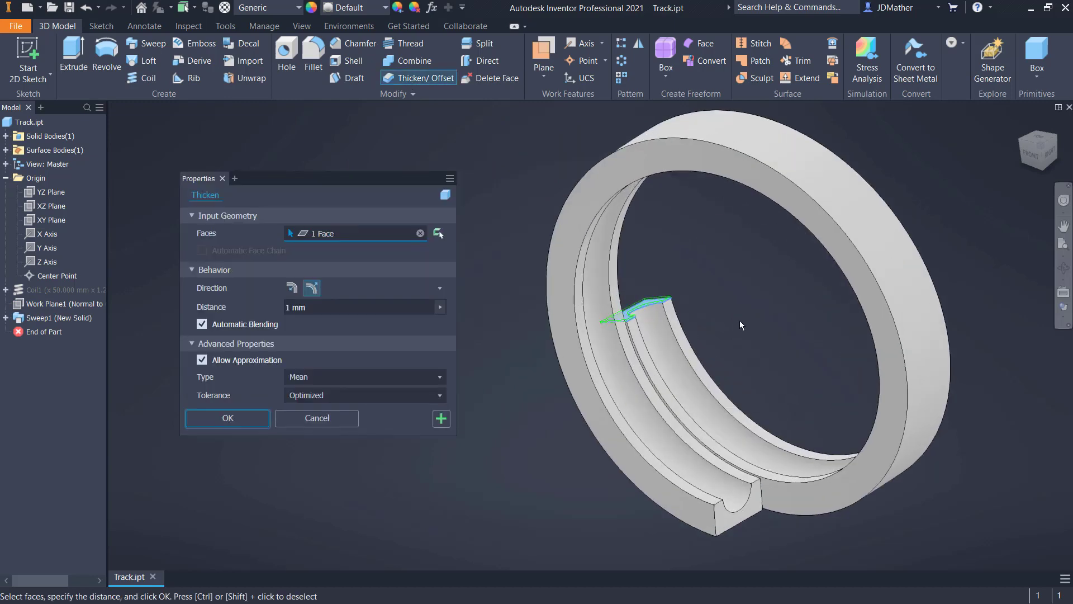
{"action": "double_click", "coordinate": [307, 311]}
{"action": "type", "text": "300"}
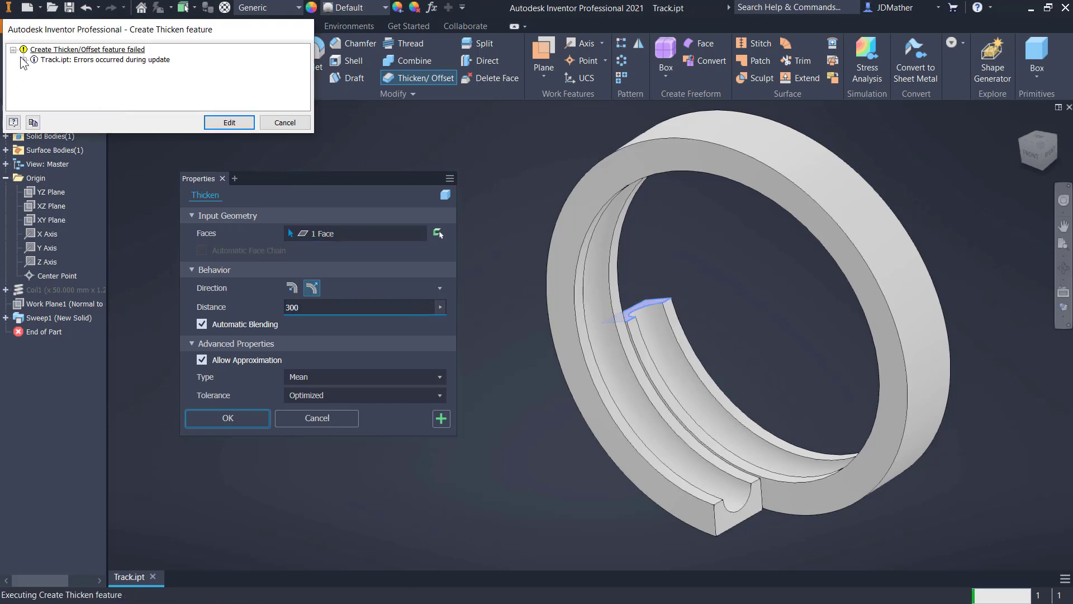
- Read the thicken error details, reopen the feature settings and create the 300 mm extension with automatic blending off
{"action": "left_click", "coordinate": [23, 59]}
{"action": "left_click", "coordinate": [34, 69]}
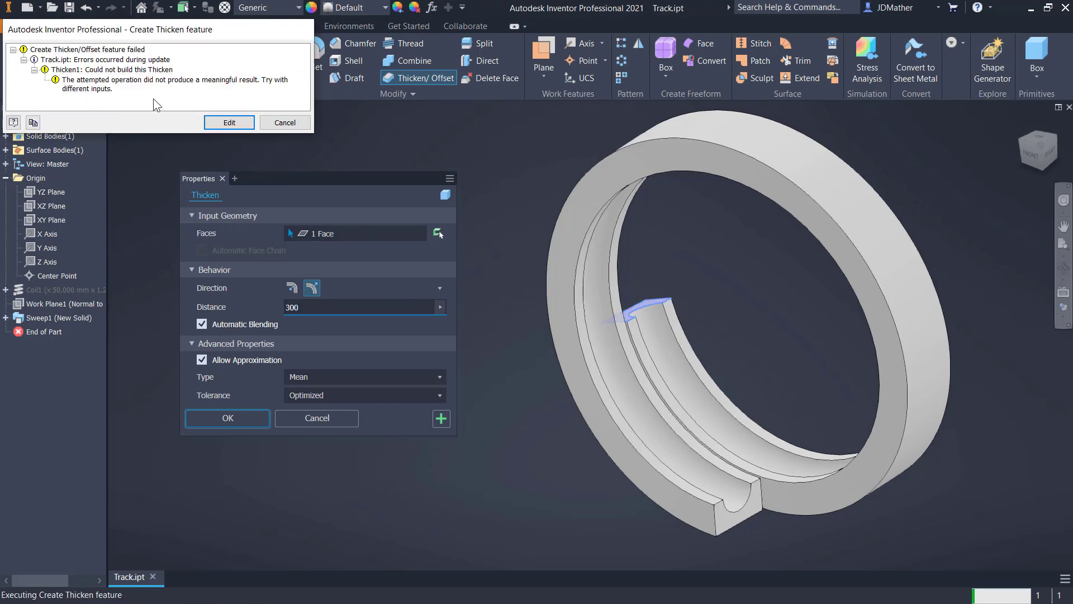
{"action": "left_click", "coordinate": [229, 123]}
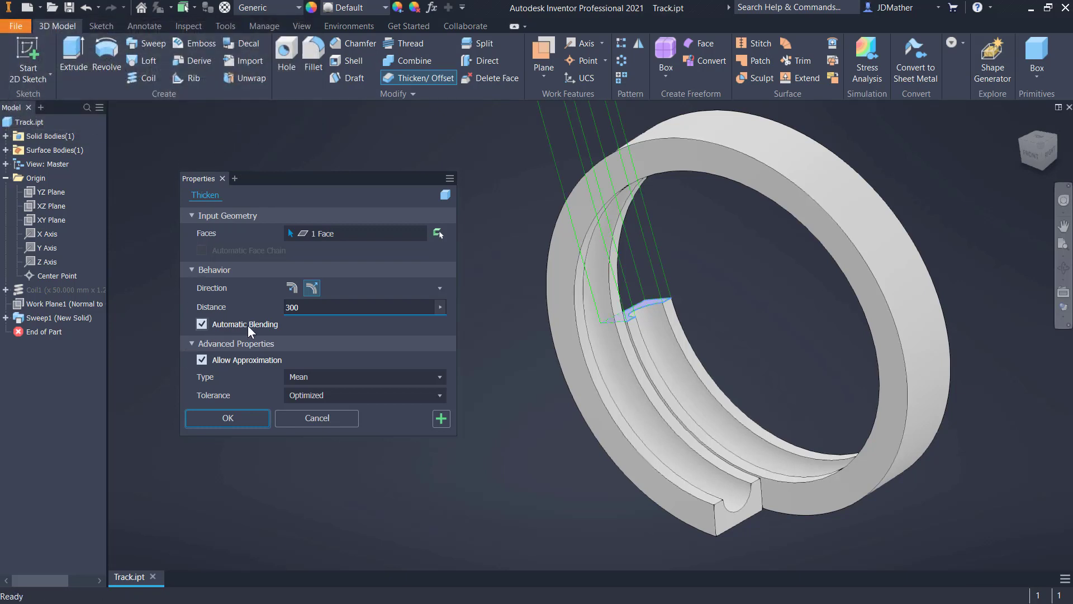
{"action": "left_click", "coordinate": [201, 324]}
{"action": "left_click", "coordinate": [223, 458]}
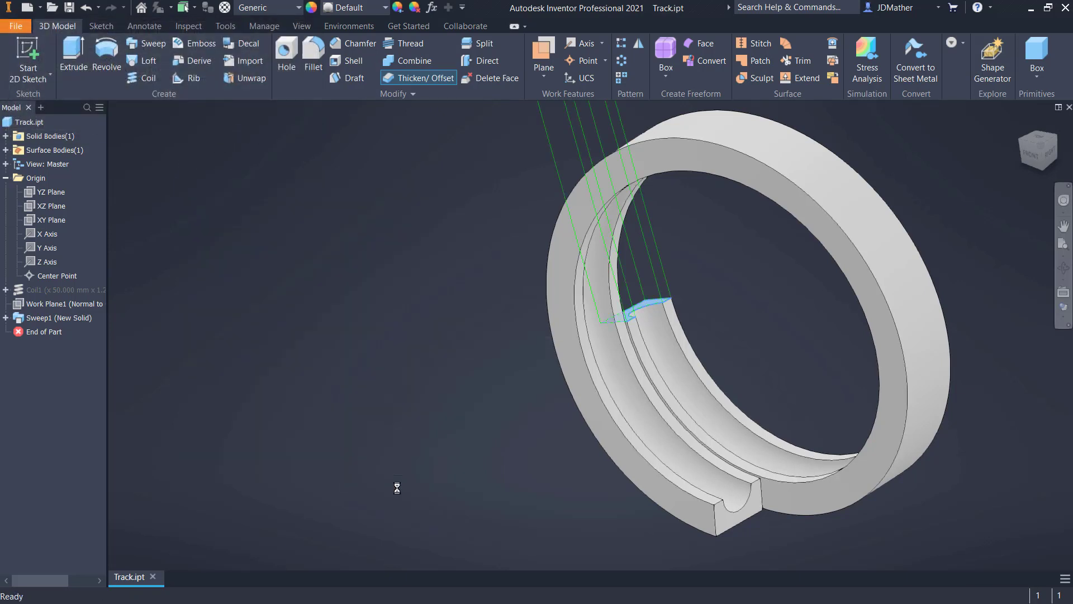
- Thicken the loop's near end face by 200 mm to join a straight run to the track
{"action": "left_click", "coordinate": [398, 80]}
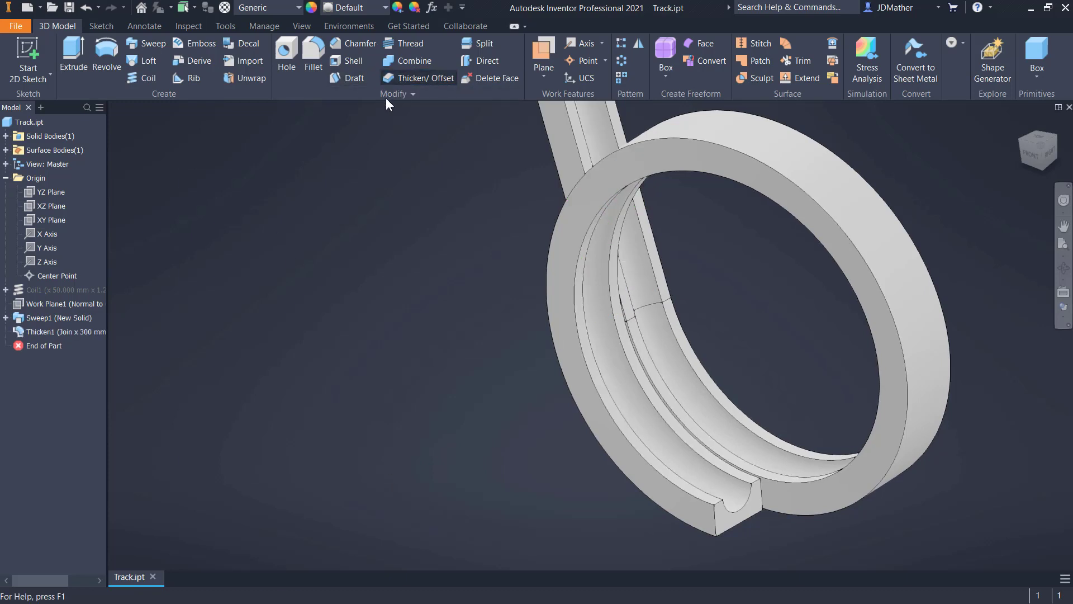
{"action": "left_click", "coordinate": [729, 528]}
{"action": "left_click", "coordinate": [313, 307]}
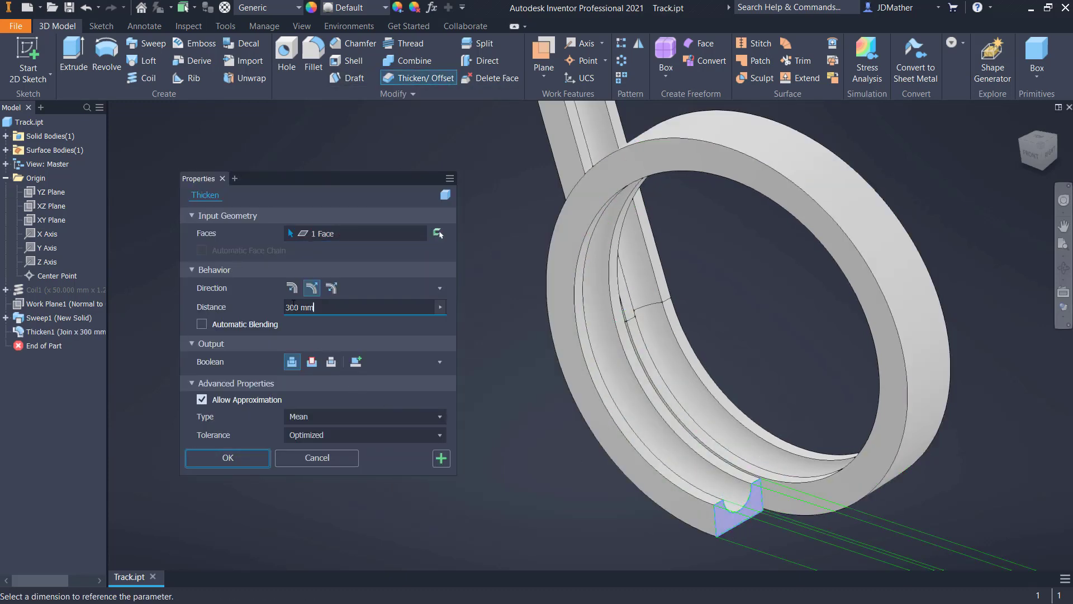
{"action": "type", "text": "200"}
{"action": "key", "text": "Return"}
{"action": "scroll", "coordinate": [569, 542], "scroll_direction": "down", "scroll_amount": 5}
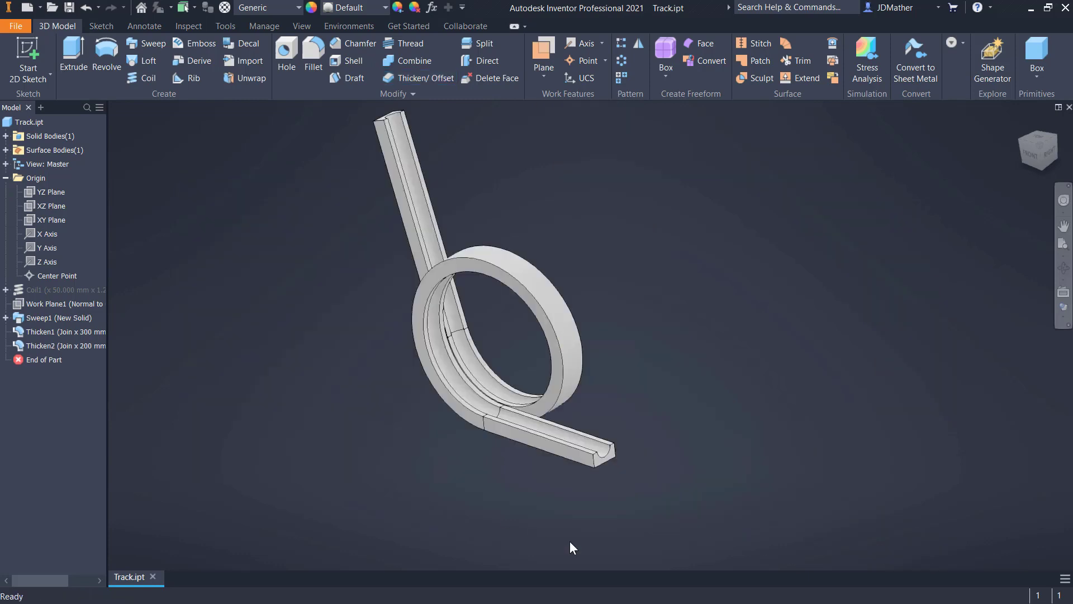
- Start a sketch on the end face of the 200 mm extension and project its bottom edge and outer upper corner
{"action": "scroll", "coordinate": [609, 488], "scroll_direction": "up", "scroll_amount": 3}
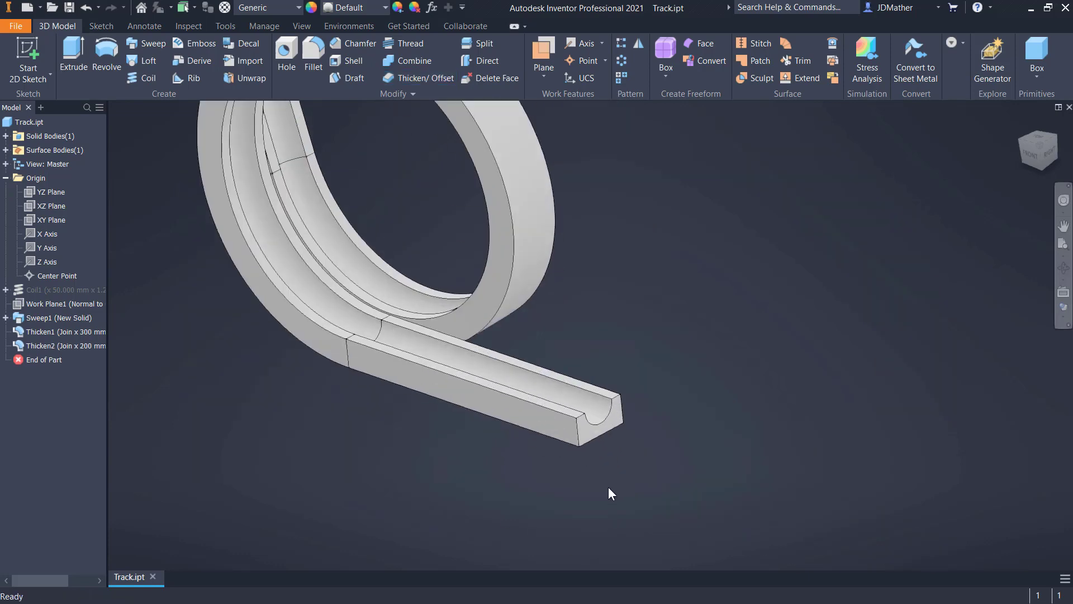
{"action": "left_click", "coordinate": [593, 435]}
{"action": "left_click", "coordinate": [624, 424]}
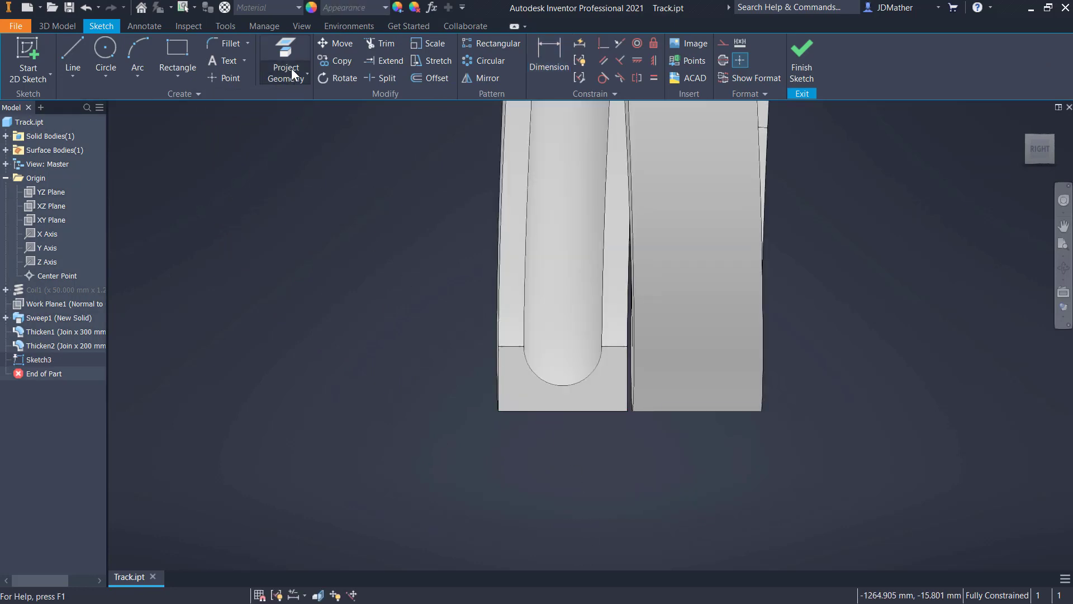
{"action": "left_click", "coordinate": [514, 415]}
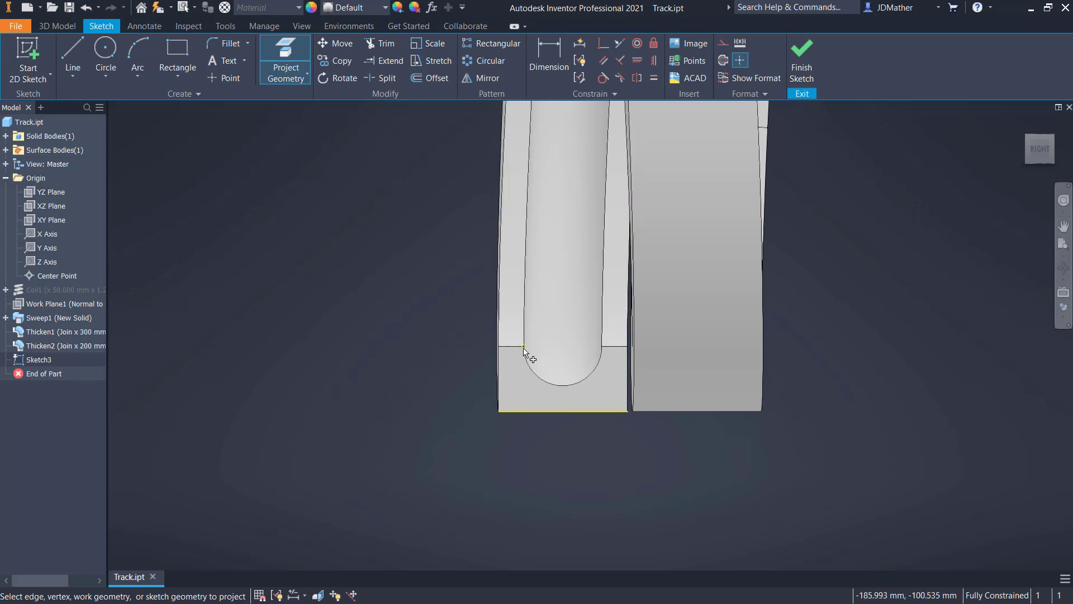
{"action": "left_click", "coordinate": [498, 347]}
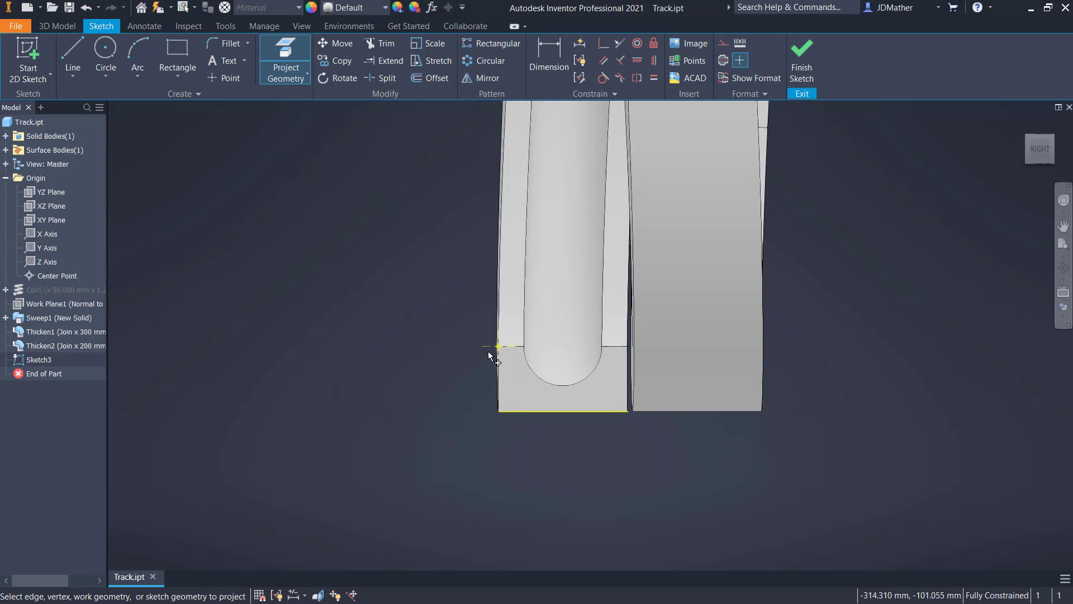
- Sketch a rectangle about 32 mm wide and 38 mm high in the empty area beside the track's end face
{"action": "left_click", "coordinate": [182, 52]}
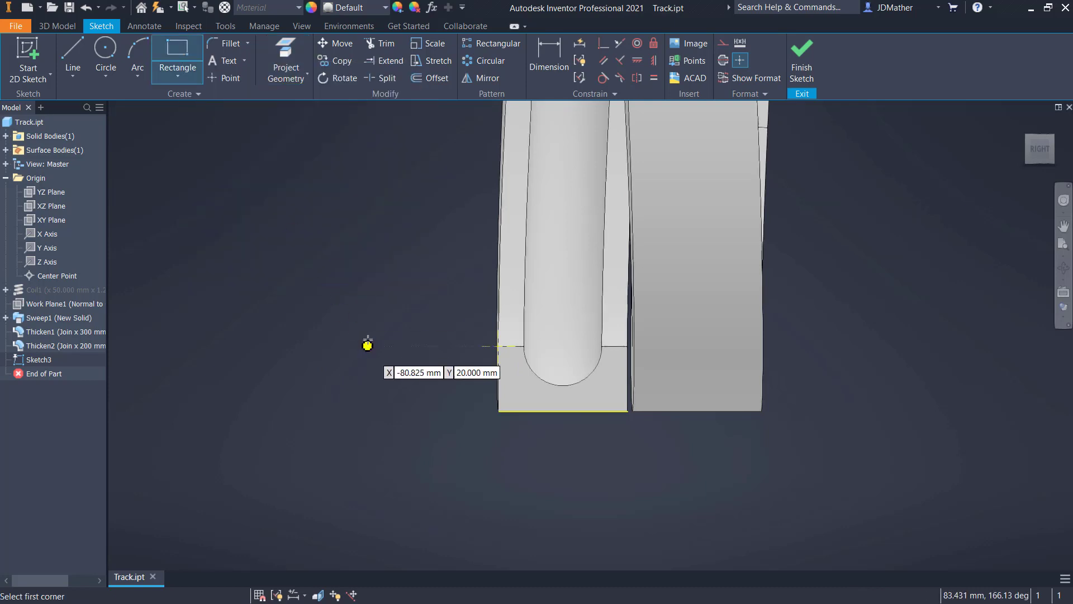
{"action": "left_click", "coordinate": [367, 336]}
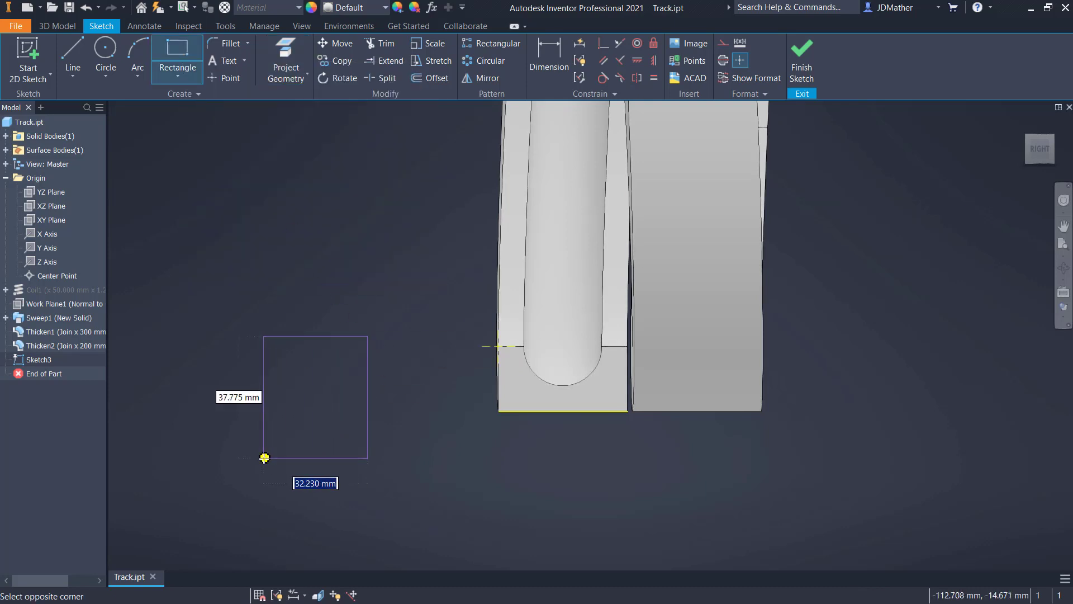
{"action": "left_click", "coordinate": [264, 458]}
{"action": "right_click", "coordinate": [372, 444]}
{"action": "left_click", "coordinate": [437, 428]}
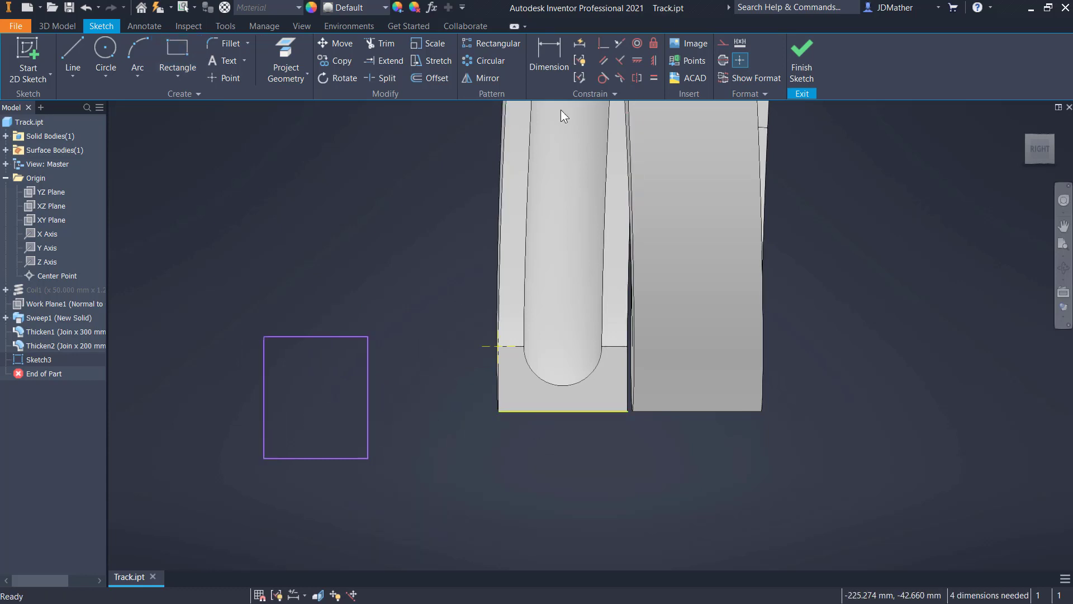
- Make the rectangle's track-side vertical edge coincident with the projected bottom edge's midpoint and convert that edge to a centerline
{"action": "left_click", "coordinate": [603, 45]}
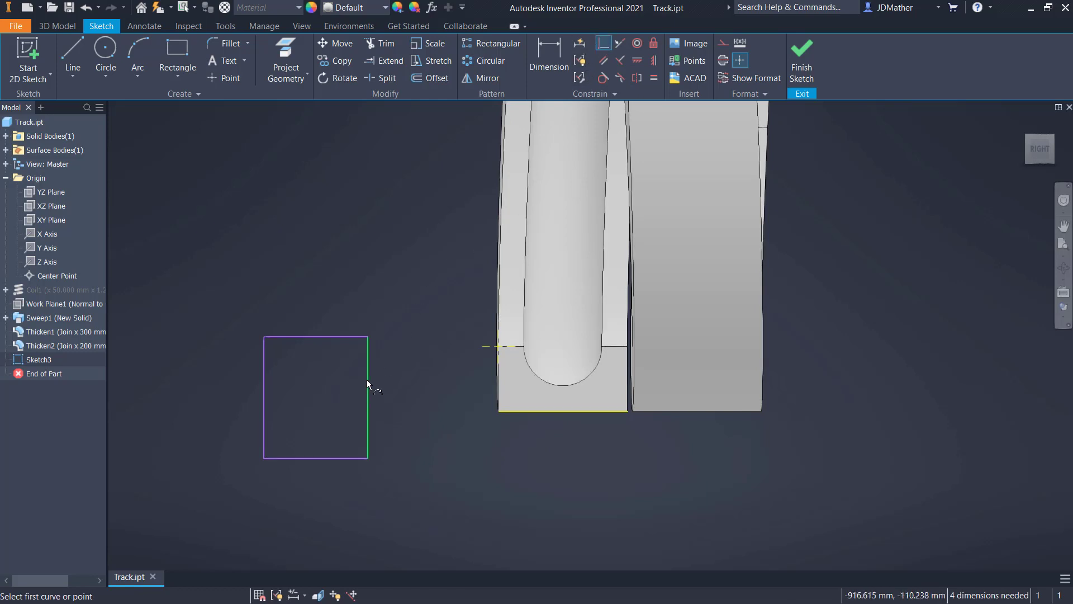
{"action": "left_click", "coordinate": [562, 412]}
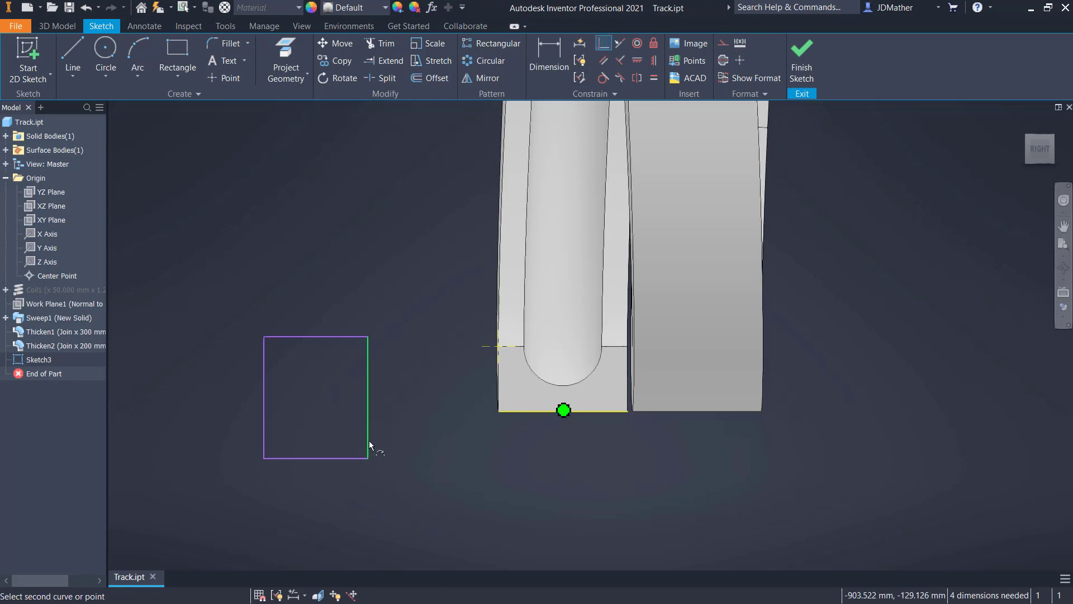
{"action": "left_click", "coordinate": [368, 442]}
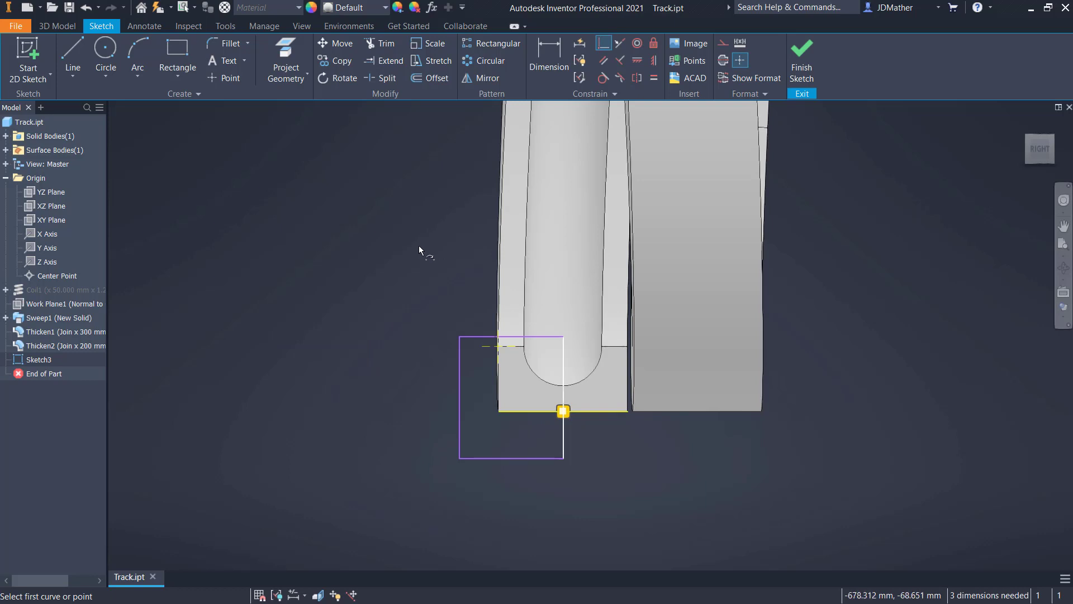
{"action": "right_click", "coordinate": [565, 444]}
{"action": "left_click", "coordinate": [626, 443]}
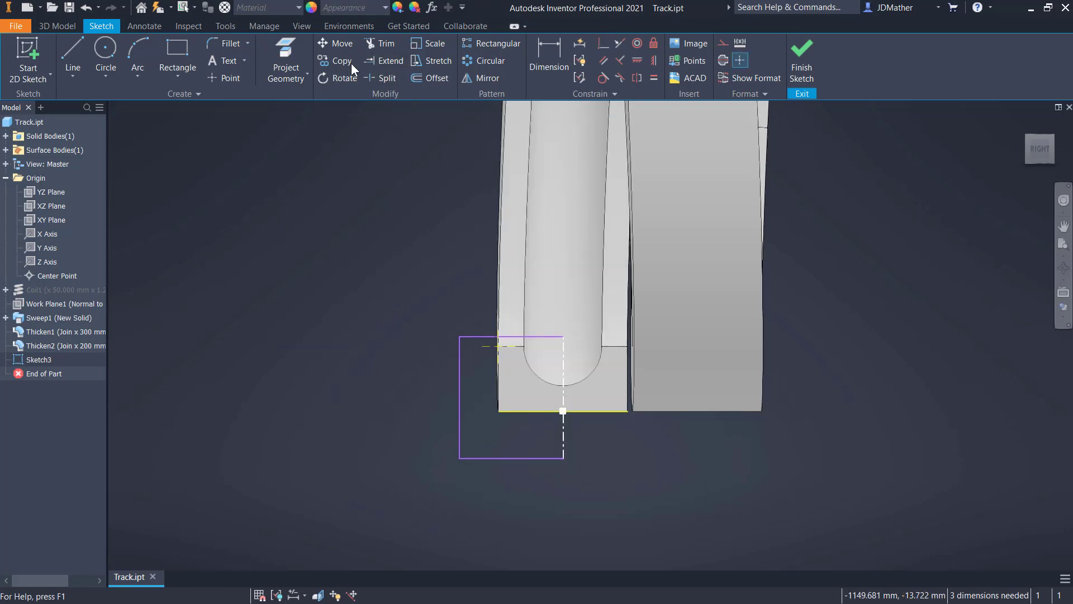
- Dimension the rectangle's outer vertical edge from the centerline as a 120 mm diameter
{"action": "left_click", "coordinate": [546, 50]}
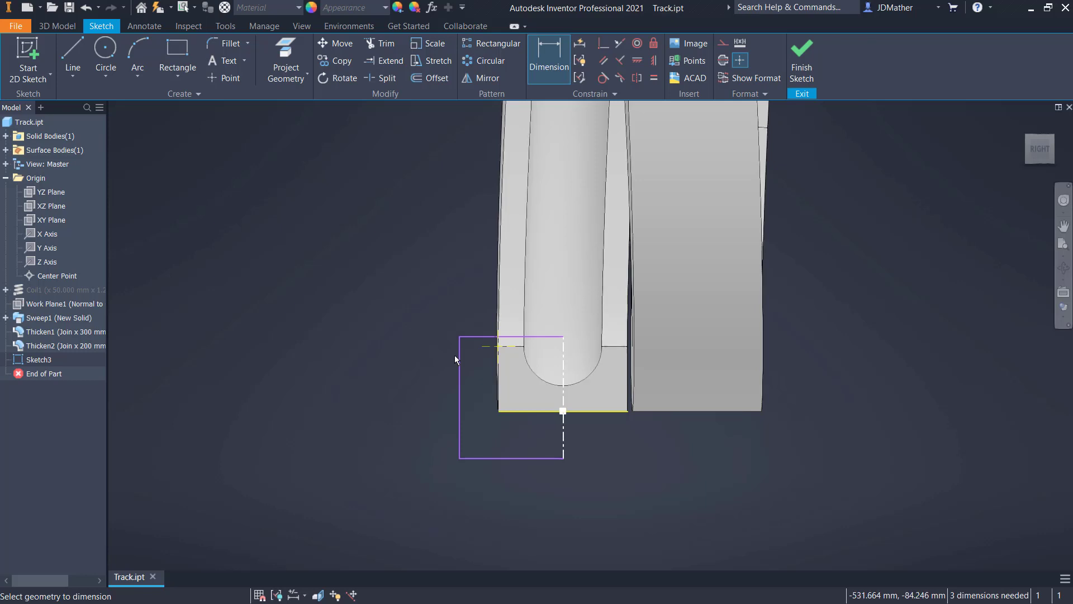
{"action": "left_click", "coordinate": [564, 439]}
{"action": "left_click", "coordinate": [459, 438]}
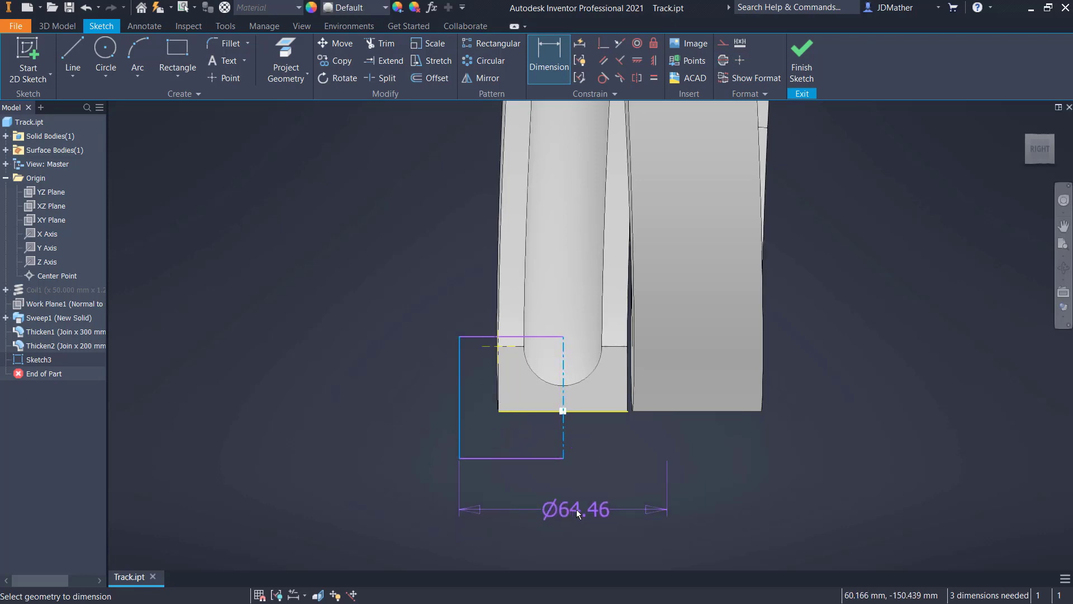
{"action": "left_click", "coordinate": [576, 509]}
{"action": "type", "text": "120"}
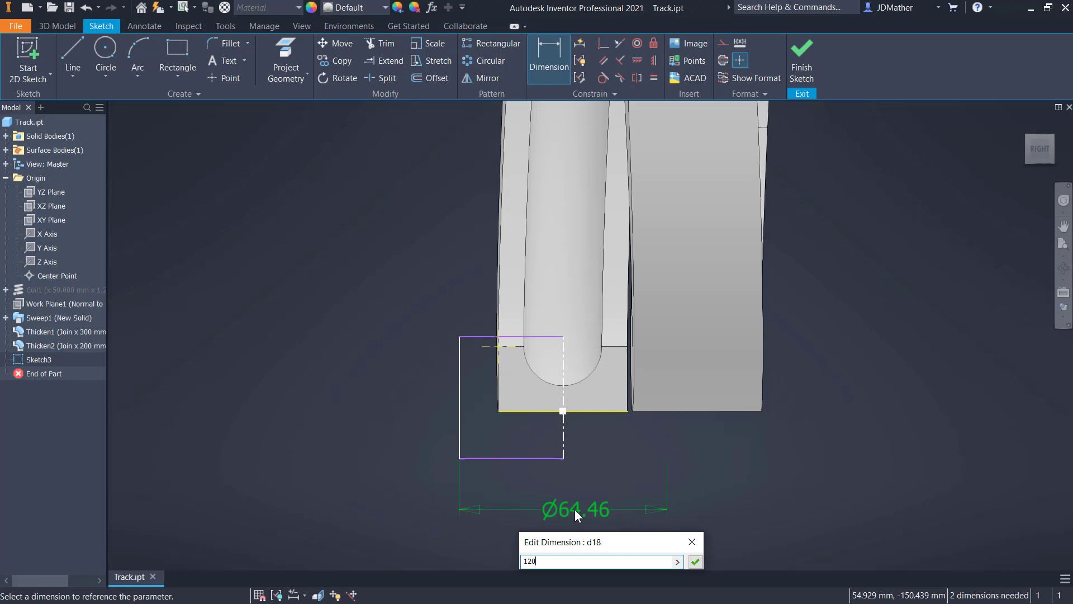
{"action": "key", "text": "Return"}
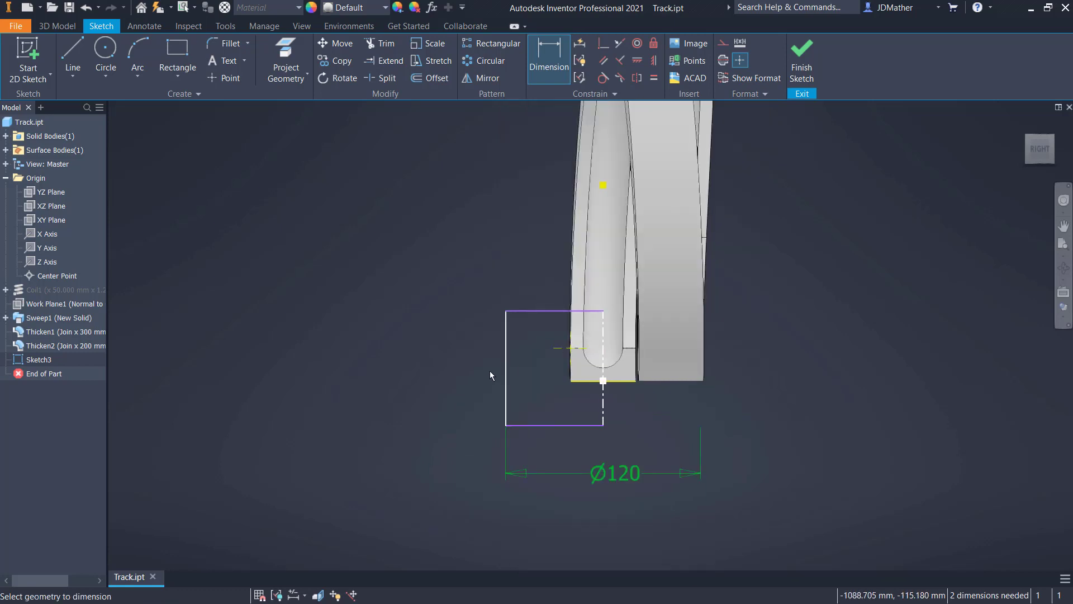
- Dimension the rectangle's height as 64 mm
{"action": "left_click", "coordinate": [506, 367]}
{"action": "left_click", "coordinate": [435, 370]}
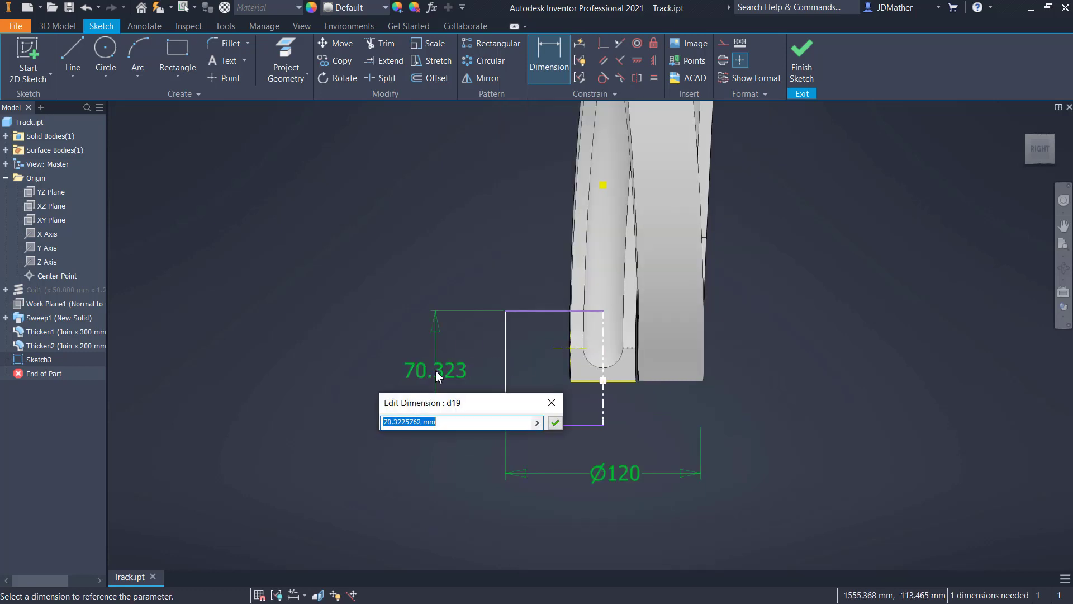
{"action": "type", "text": "64"}
{"action": "key", "text": "Return"}
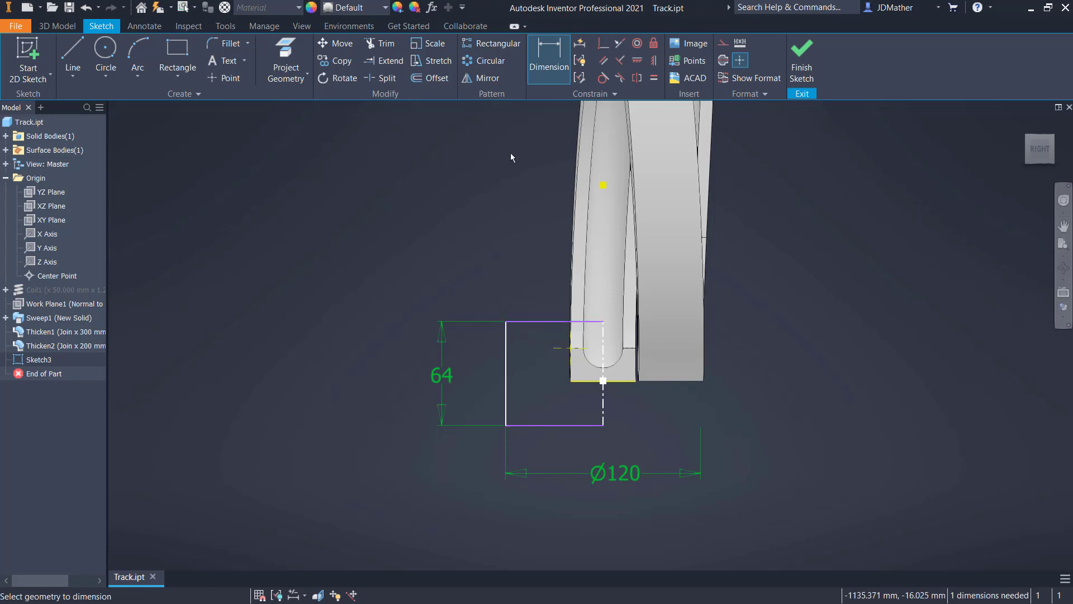
- Constrain the rectangle's top edge coincident with the projected upper corner of the track's end face
{"action": "left_click", "coordinate": [602, 45]}
{"action": "left_click", "coordinate": [525, 322]}
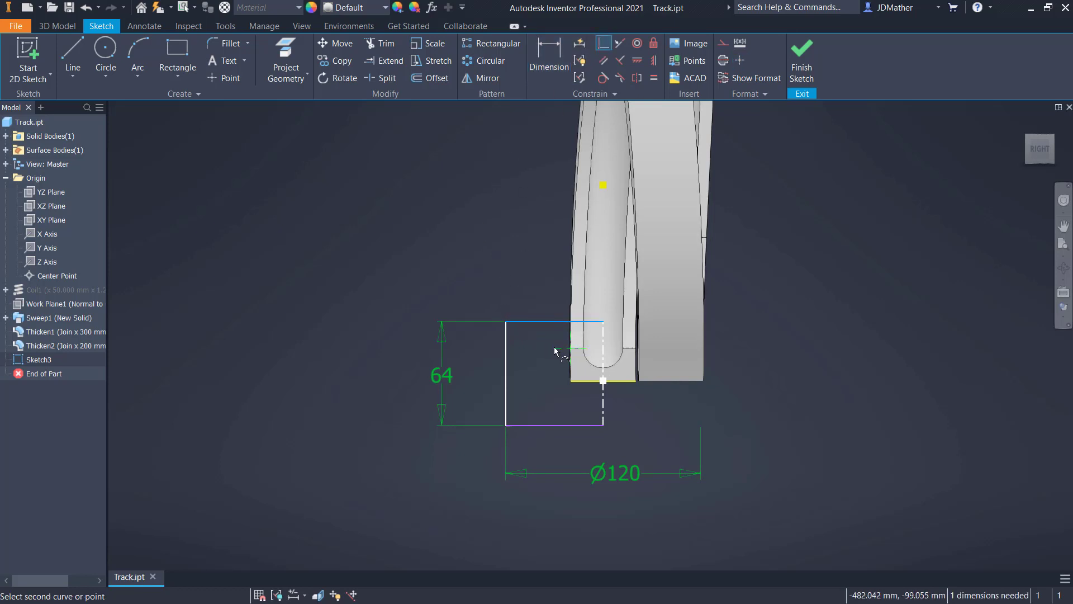
{"action": "left_click", "coordinate": [555, 347]}
{"action": "scroll", "coordinate": [569, 475], "scroll_direction": "up", "scroll_amount": 2}
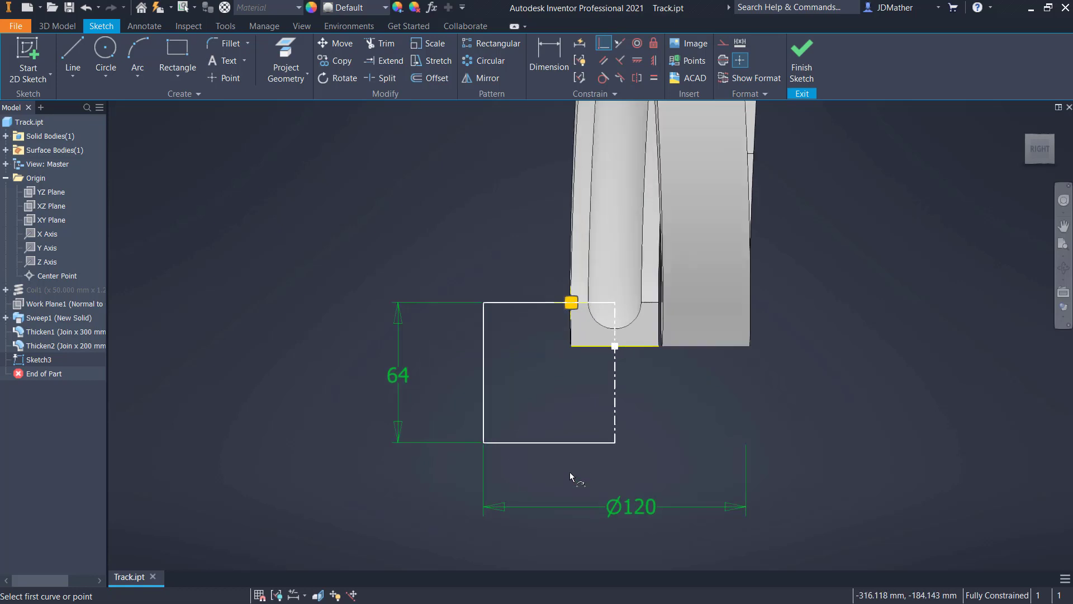
{"action": "scroll", "coordinate": [562, 429], "scroll_direction": "down", "scroll_amount": 3}
{"action": "scroll", "coordinate": [573, 487], "scroll_direction": "up", "scroll_amount": 1}
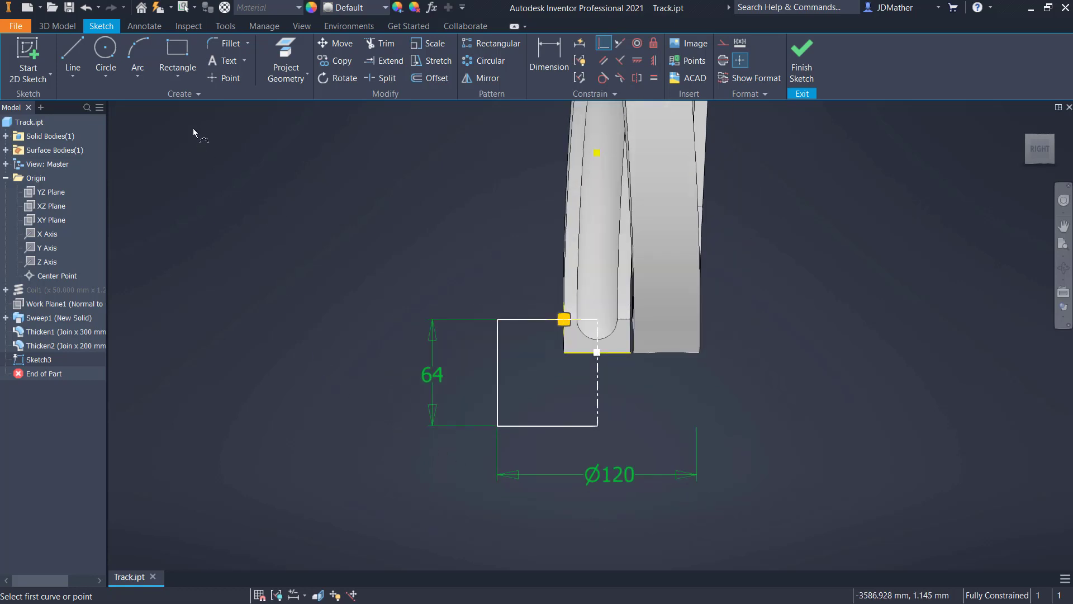
- Add a 42 mm radius quarter arc inside the rectangle, trimmed from a circle centered on the centerline's upper end
{"action": "left_click", "coordinate": [107, 49]}
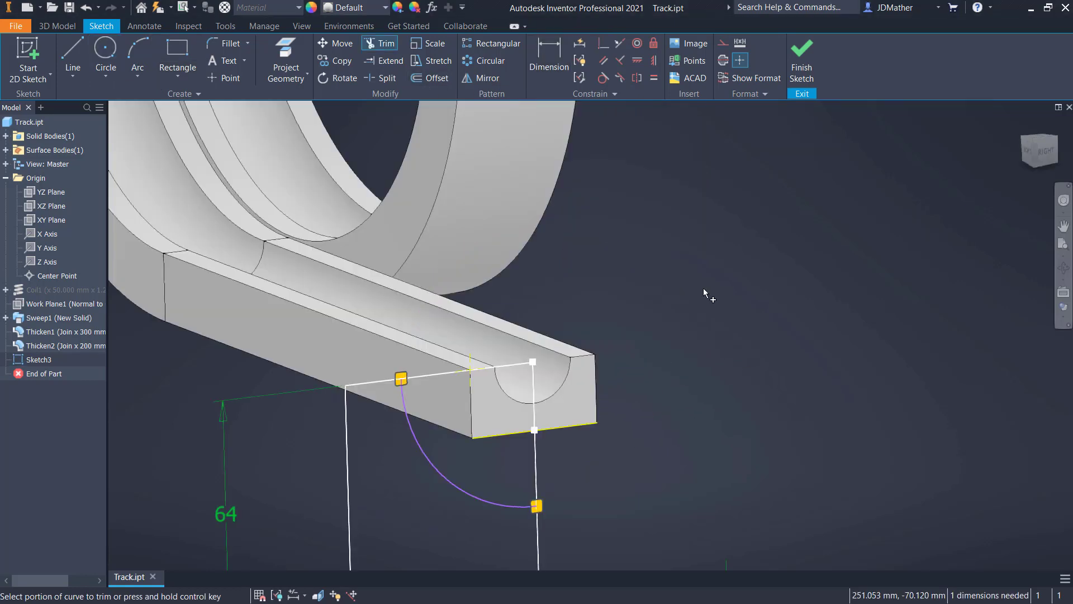
{"action": "scroll", "coordinate": [713, 284], "scroll_direction": "down", "scroll_amount": 4}
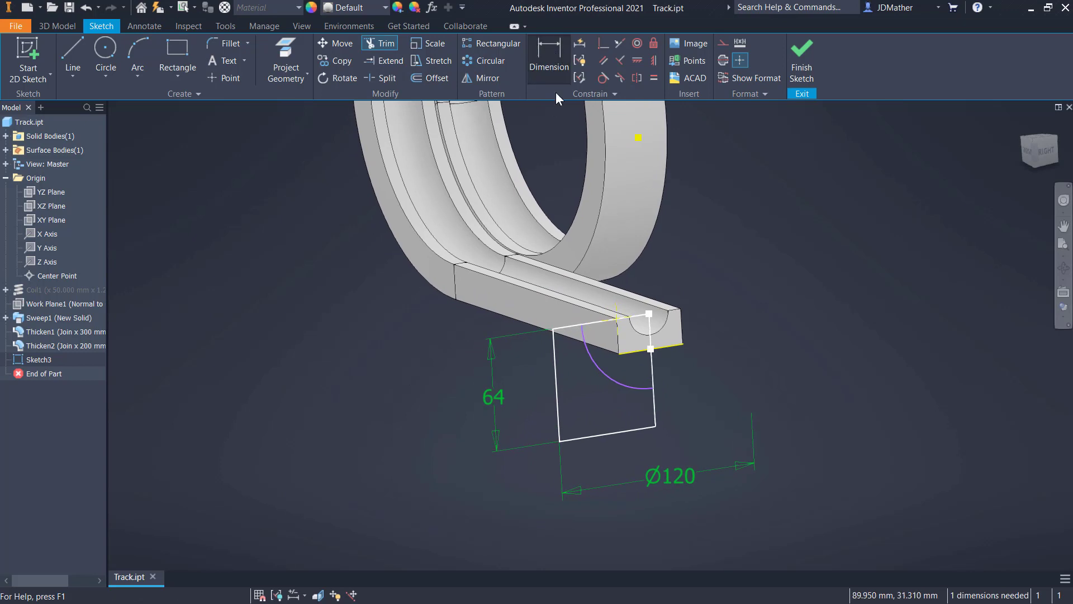
{"action": "left_click", "coordinate": [549, 58]}
{"action": "left_click", "coordinate": [621, 388]}
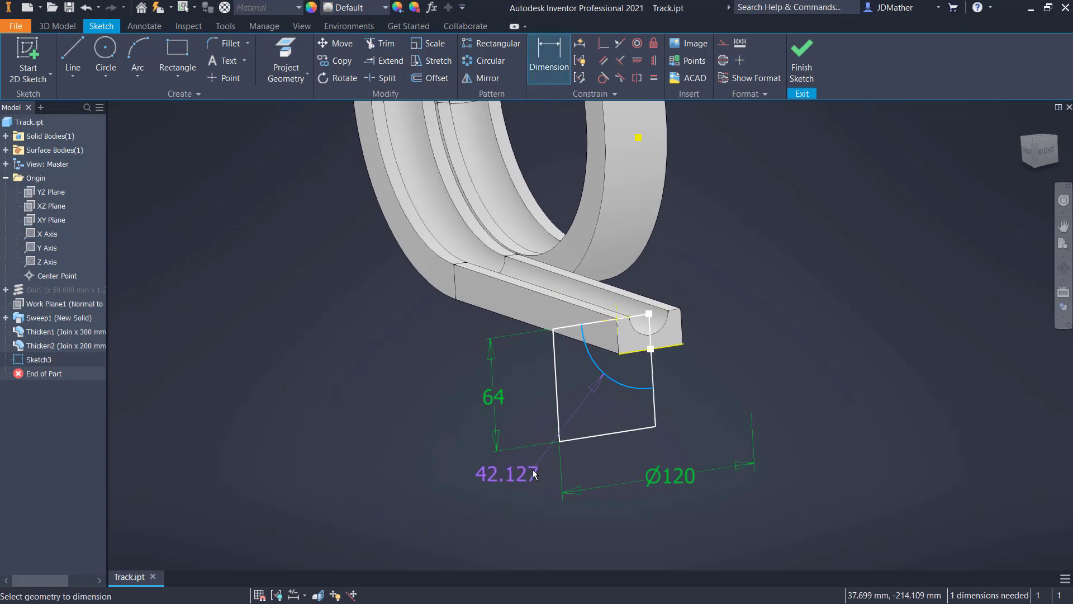
{"action": "left_click", "coordinate": [535, 468]}
{"action": "type", "text": "42.1270632"}
{"action": "key", "text": "Return"}
- Draw a vertical line about 24 mm long from the arc down to the rectangle's bottom edge
{"action": "key", "text": "l"}
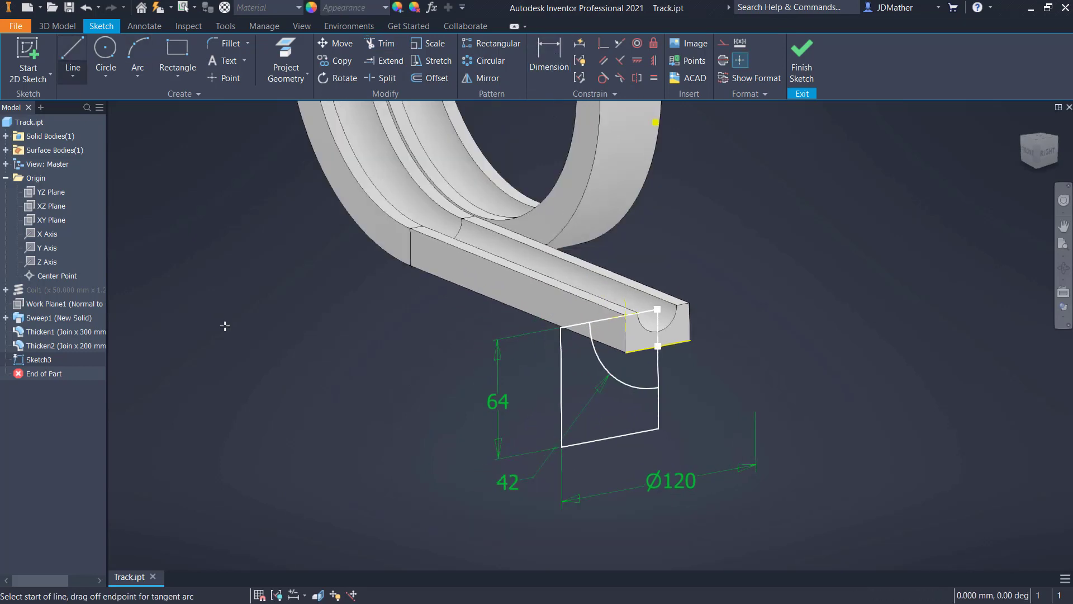
{"action": "left_click", "coordinate": [637, 387]}
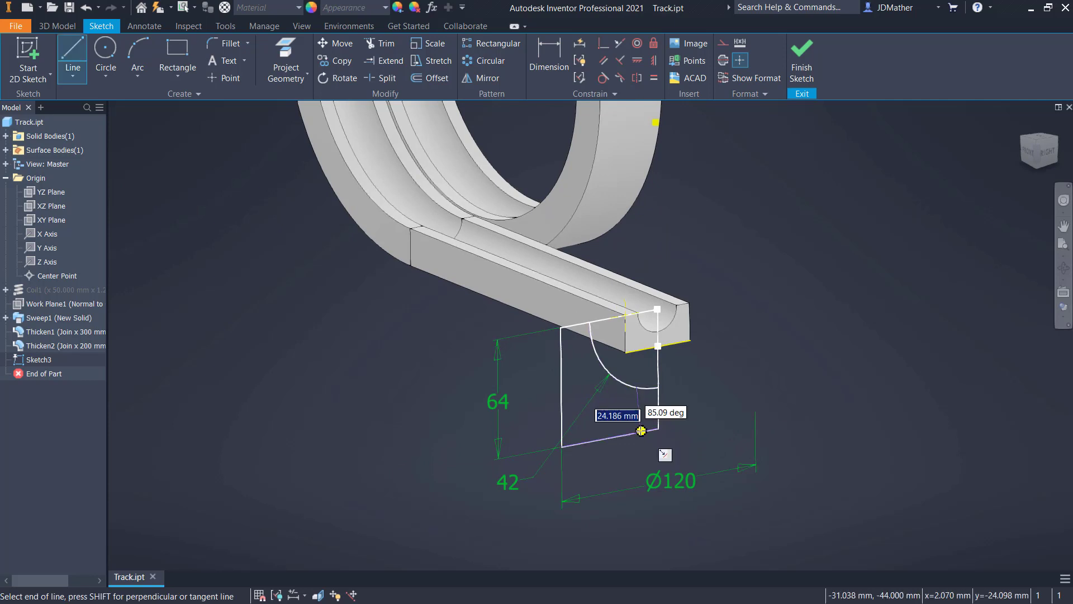
{"action": "left_click", "coordinate": [637, 432]}
{"action": "right_click", "coordinate": [703, 399]}
{"action": "left_click", "coordinate": [728, 404]}
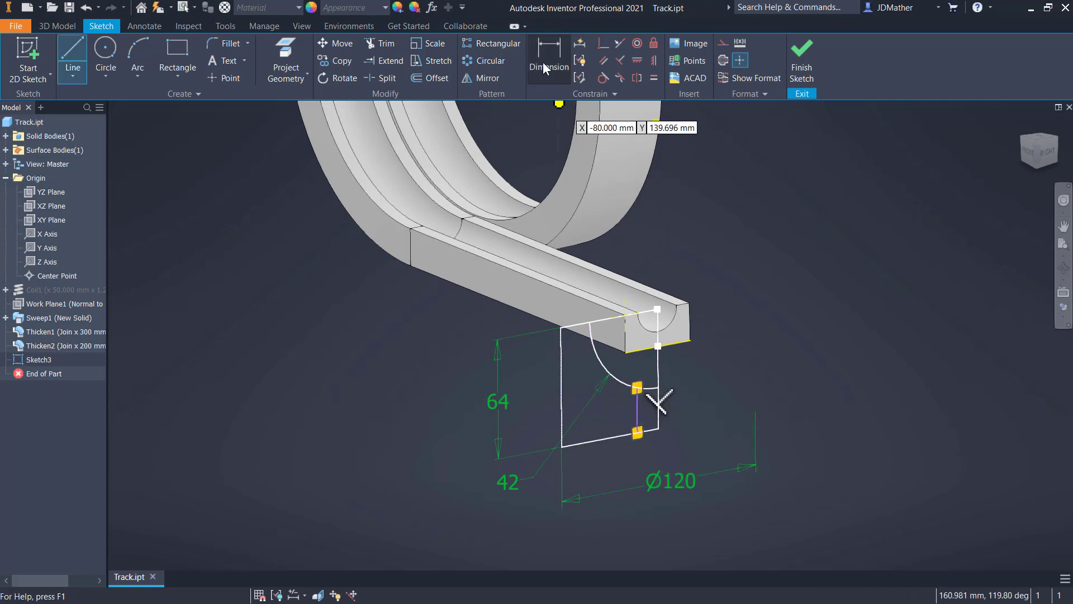
- Dimension the short vertical line's diameter about the centerline as 24.2 mm and finish the sketch
{"action": "left_click", "coordinate": [548, 54]}
{"action": "left_click", "coordinate": [637, 411]}
{"action": "left_click", "coordinate": [658, 402]}
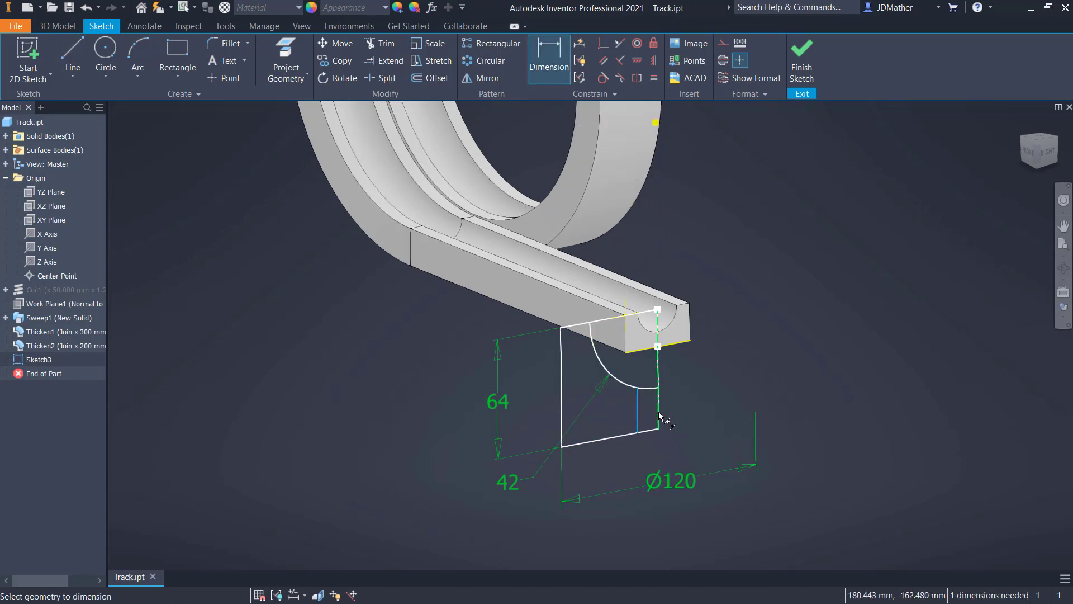
{"action": "left_click", "coordinate": [730, 425]}
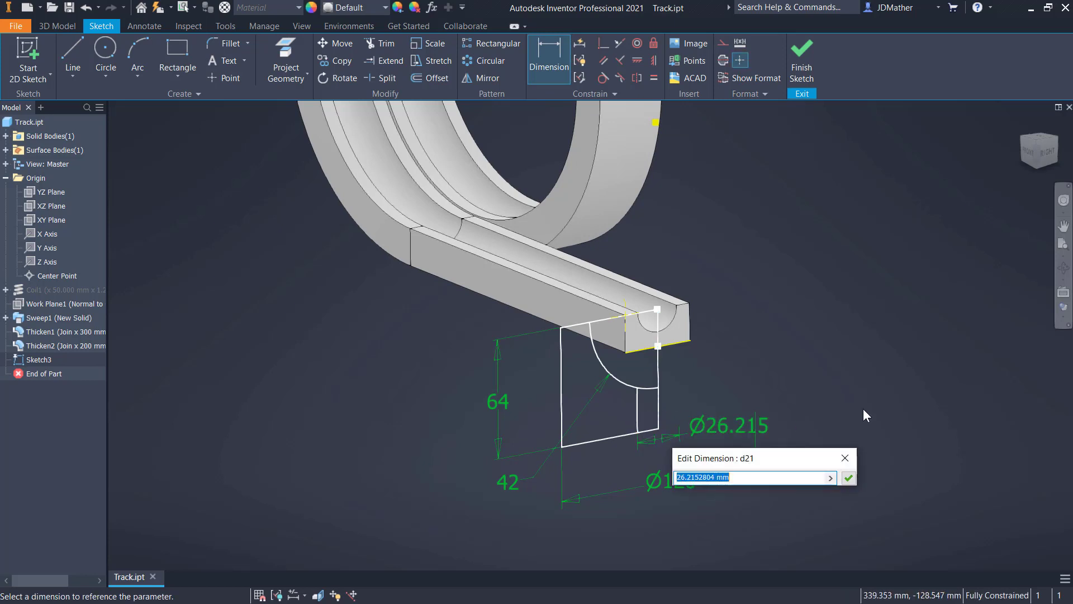
{"action": "type", "text": "24"}
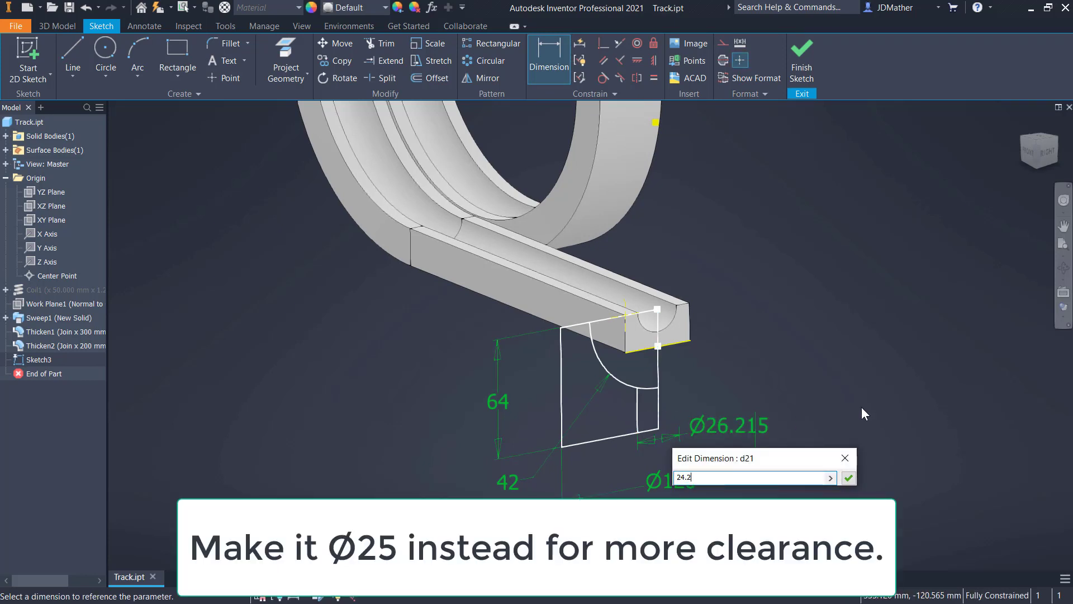
{"action": "type", "text": ".2"}
{"action": "key", "text": "Return"}
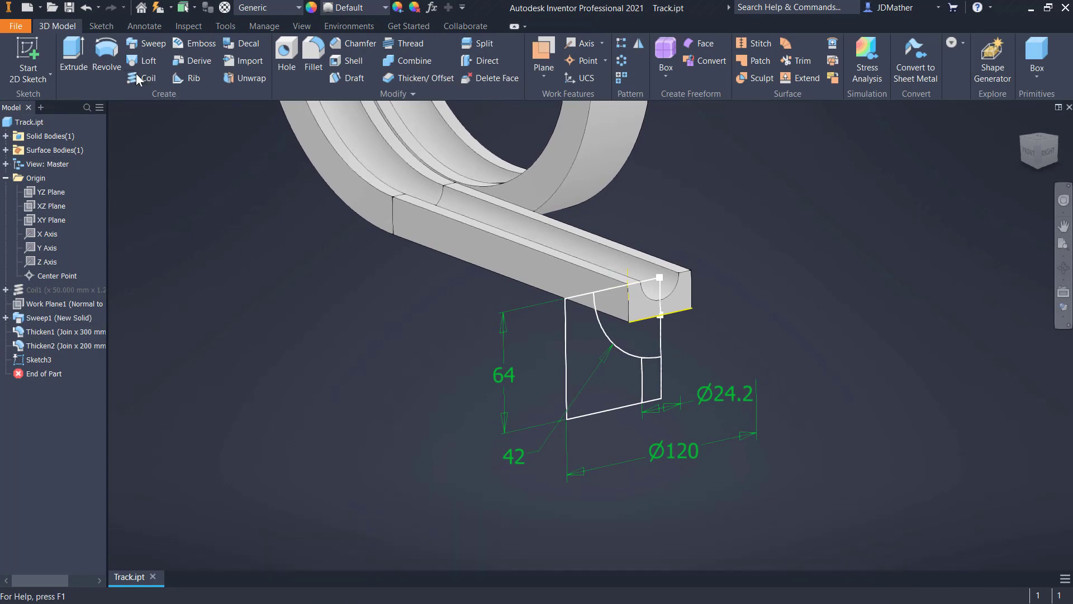
- Revolve the outer cup profile a full 360 degrees about the centerline, joined to the track
{"action": "left_click", "coordinate": [115, 54]}
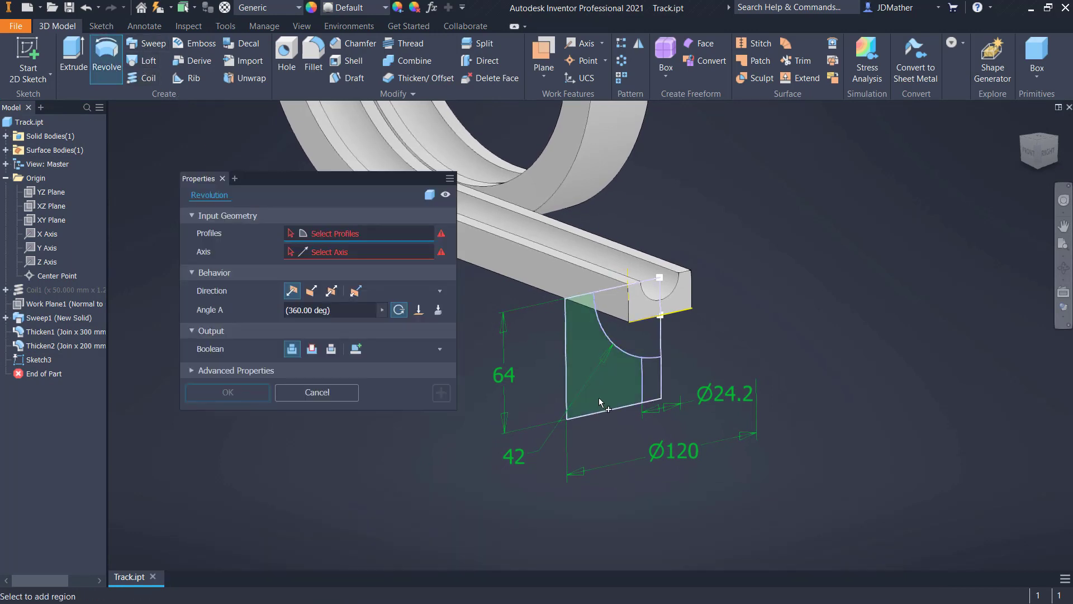
{"action": "left_click", "coordinate": [599, 398]}
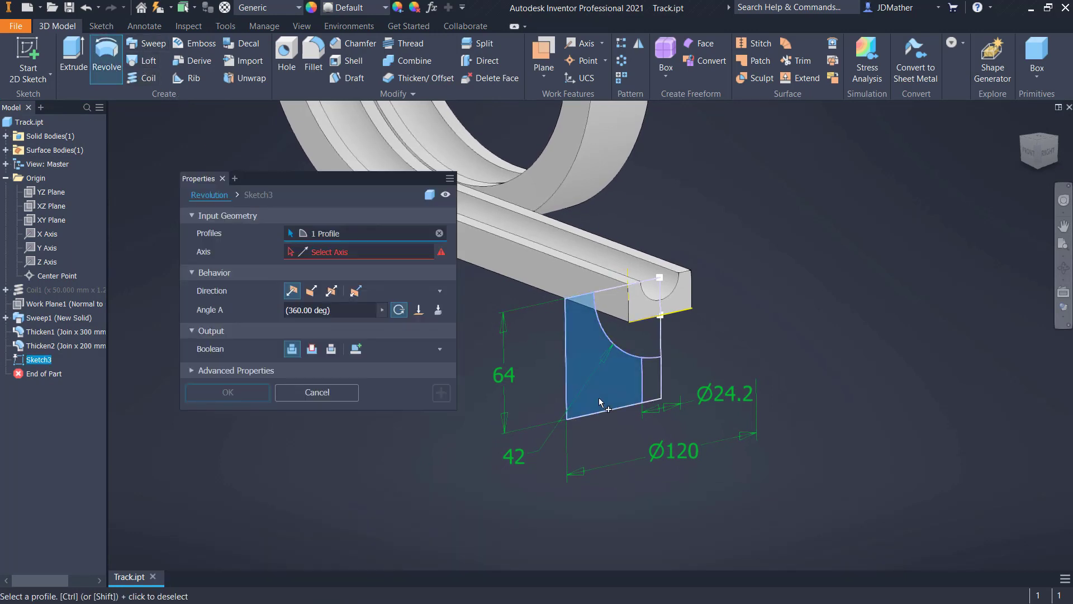
{"action": "key", "text": "Return"}
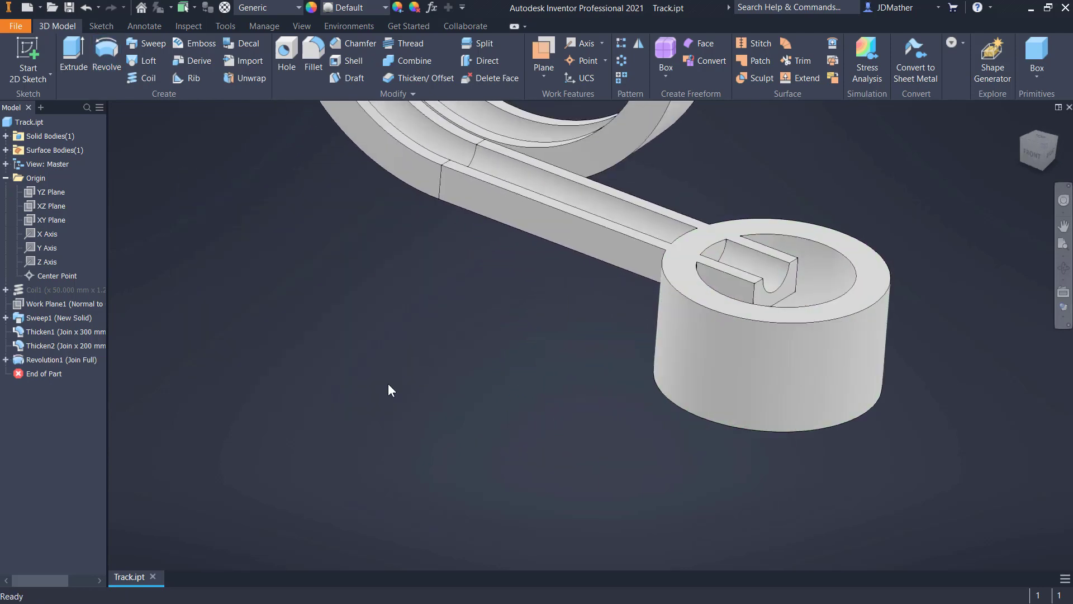
- Show the cup sketch again and revolve its quarter-circle region 360 degrees about the centerline as a cut
{"action": "left_click", "coordinate": [6, 360]}
{"action": "right_click", "coordinate": [36, 370]}
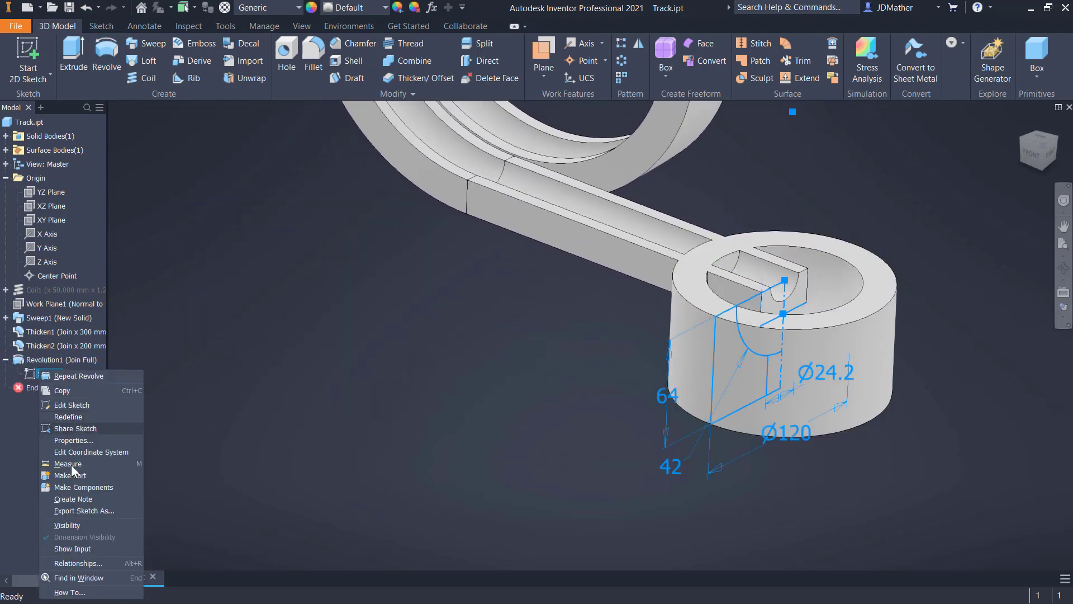
{"action": "left_click", "coordinate": [79, 522]}
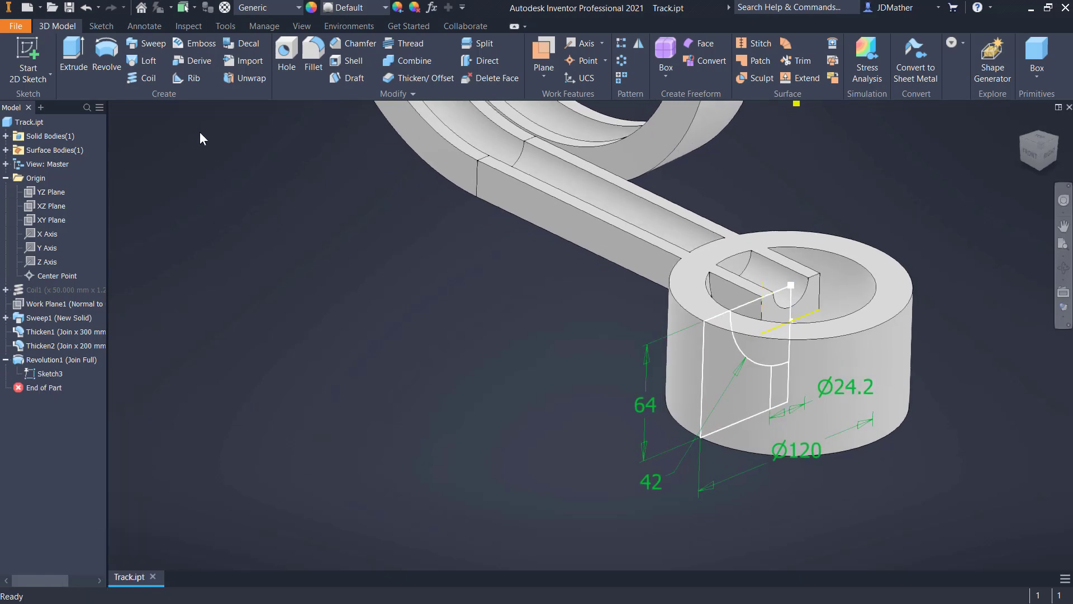
{"action": "left_click", "coordinate": [106, 56]}
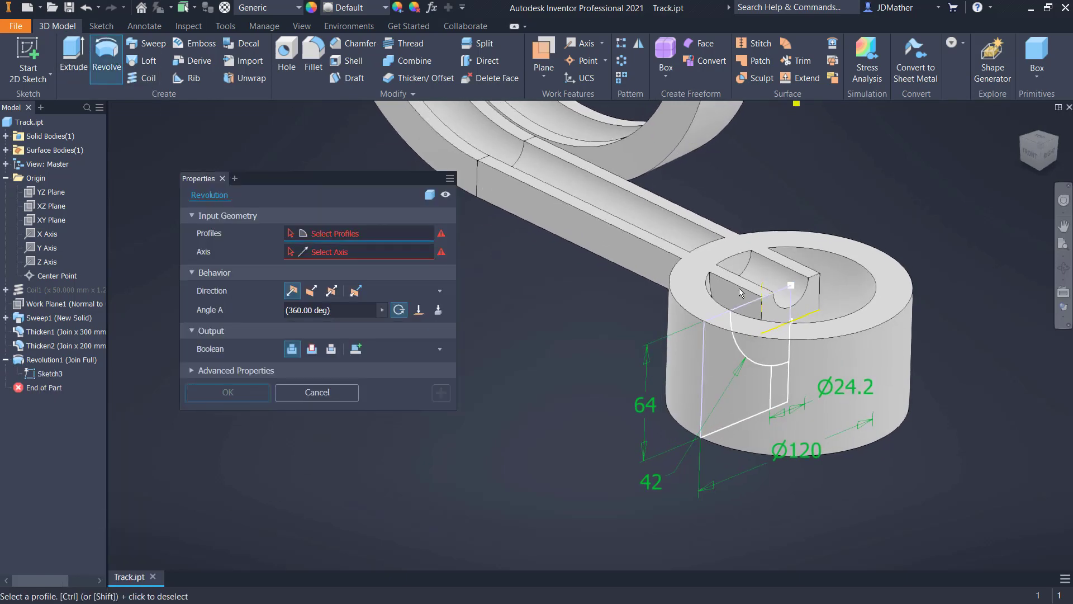
{"action": "left_click", "coordinate": [730, 336]}
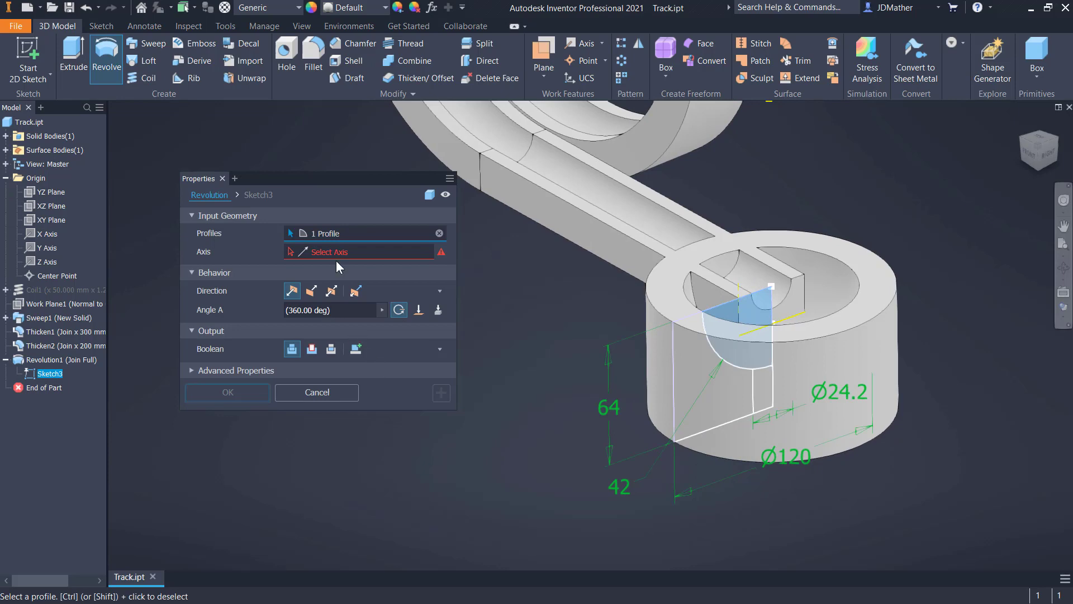
{"action": "left_click", "coordinate": [789, 318]}
{"action": "left_click", "coordinate": [312, 349]}
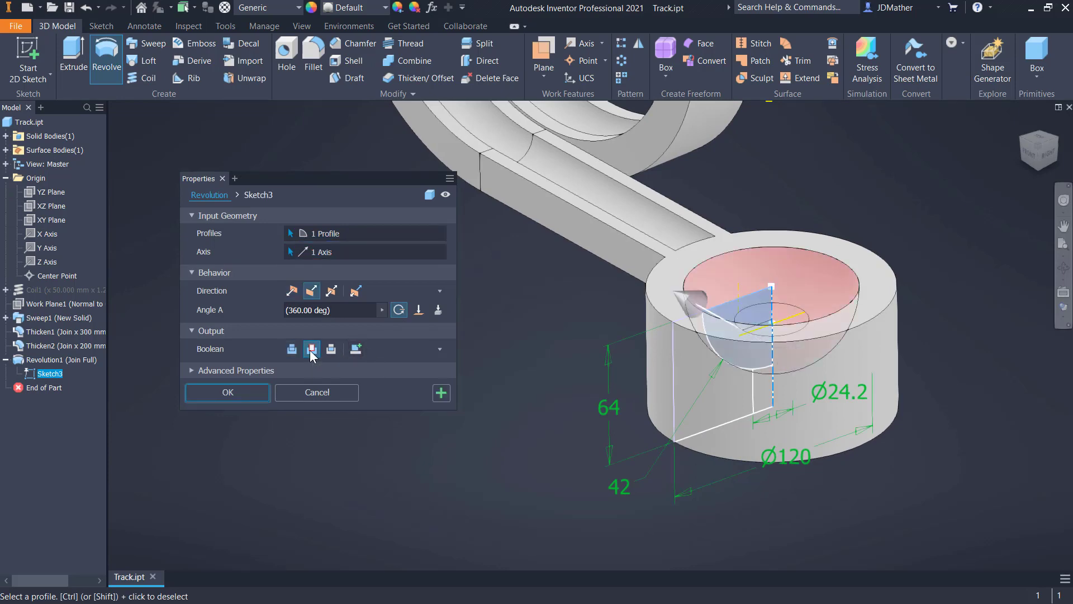
{"action": "left_click", "coordinate": [227, 392]}
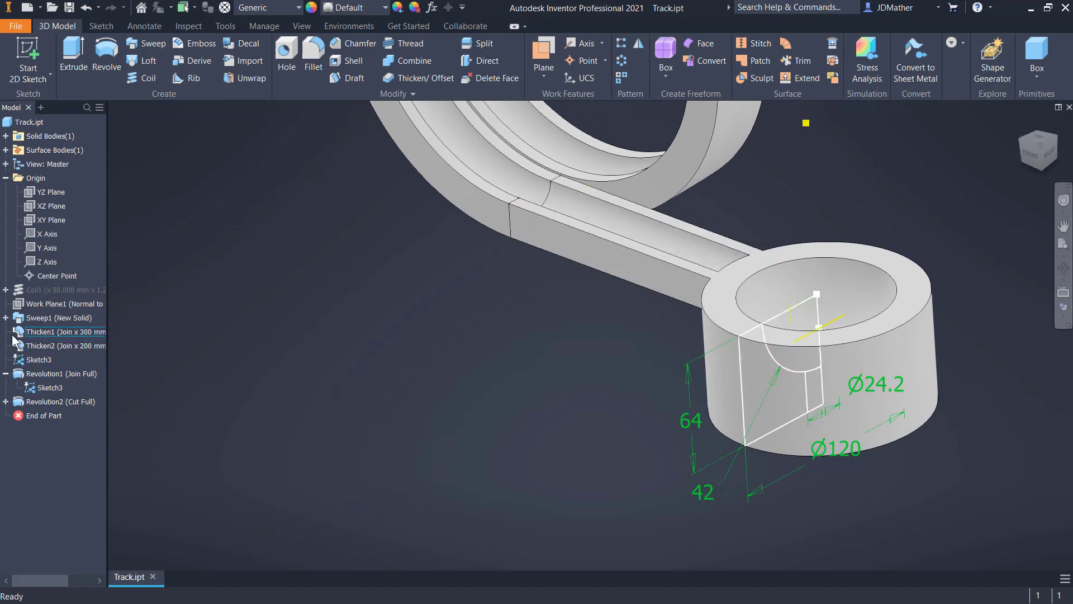
- Make the track's sweep profile sketch visible
{"action": "left_click", "coordinate": [6, 317]}
{"action": "left_click", "coordinate": [38, 332]}
{"action": "right_click", "coordinate": [39, 332]}
{"action": "left_click", "coordinate": [66, 486]}
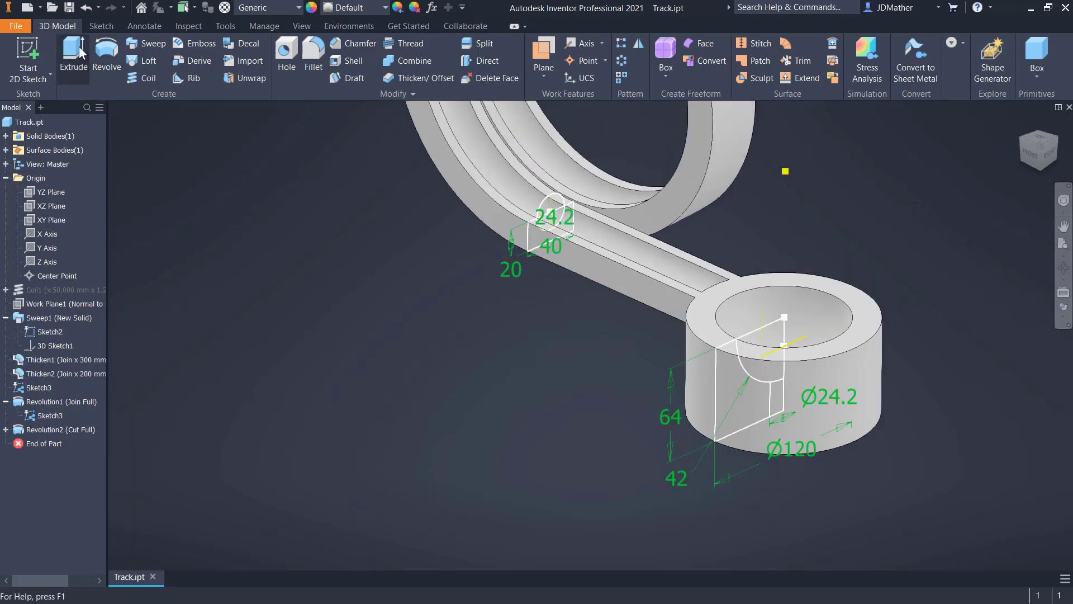
- Extrude the profile sketch's 24.2 mm circle as a cut up to the cup's bowl face, and hide the sketches
{"action": "left_click", "coordinate": [80, 51]}
{"action": "scroll", "coordinate": [565, 231], "scroll_direction": "up", "scroll_amount": 5}
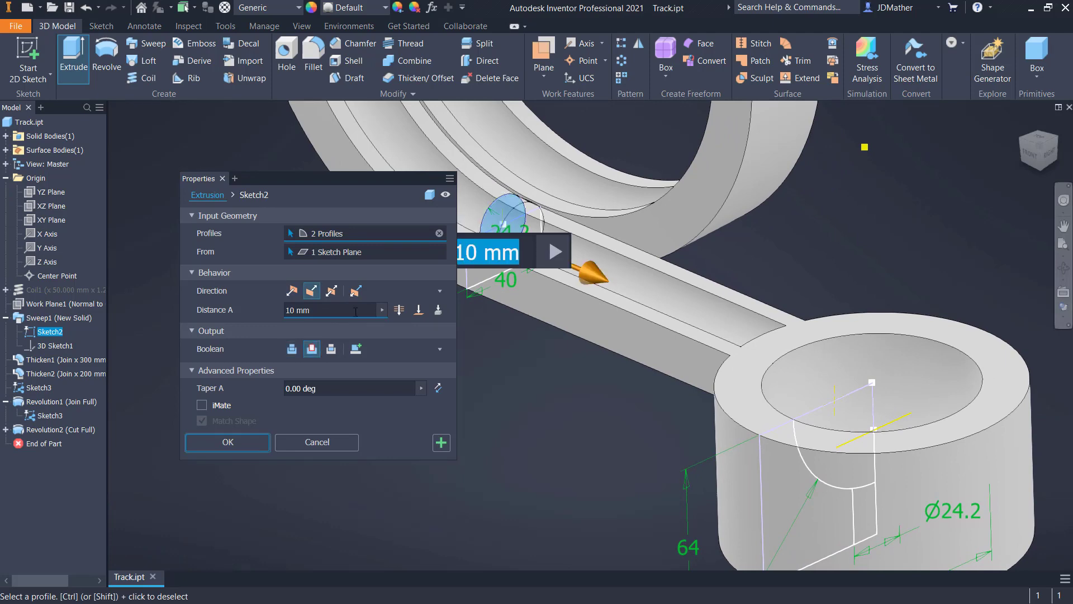
{"action": "left_click", "coordinate": [419, 309]}
{"action": "left_click", "coordinate": [791, 361]}
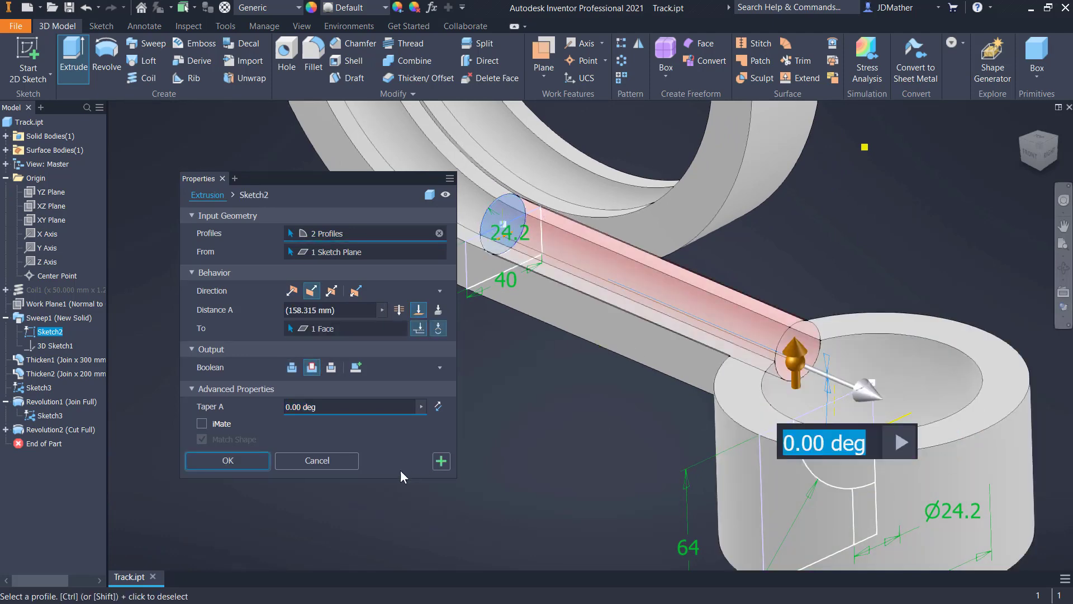
{"action": "left_click", "coordinate": [227, 460]}
{"action": "right_click", "coordinate": [56, 429]}
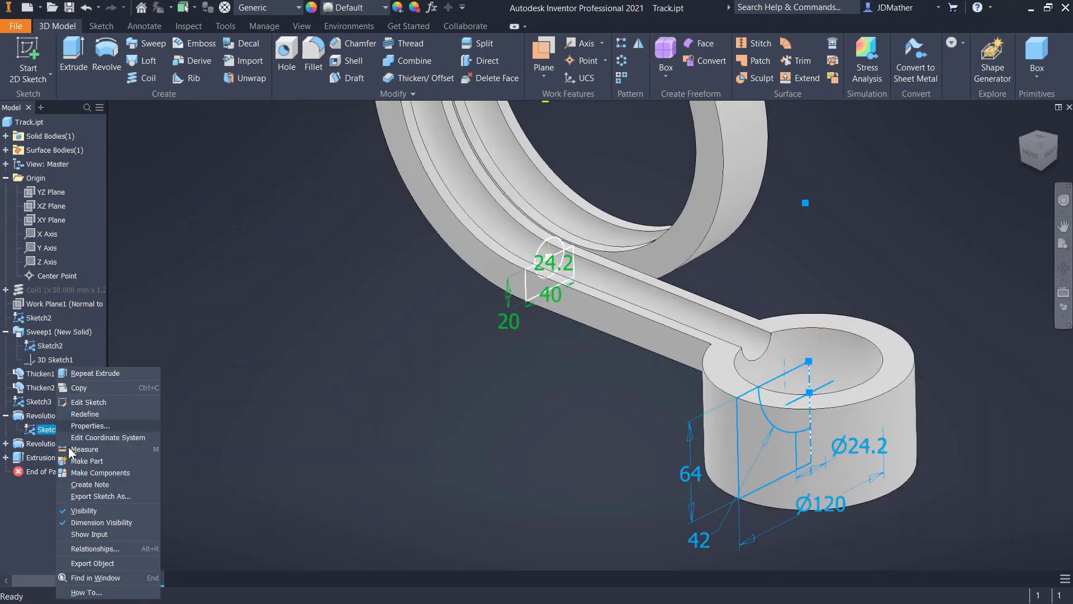
{"action": "left_click", "coordinate": [82, 509]}
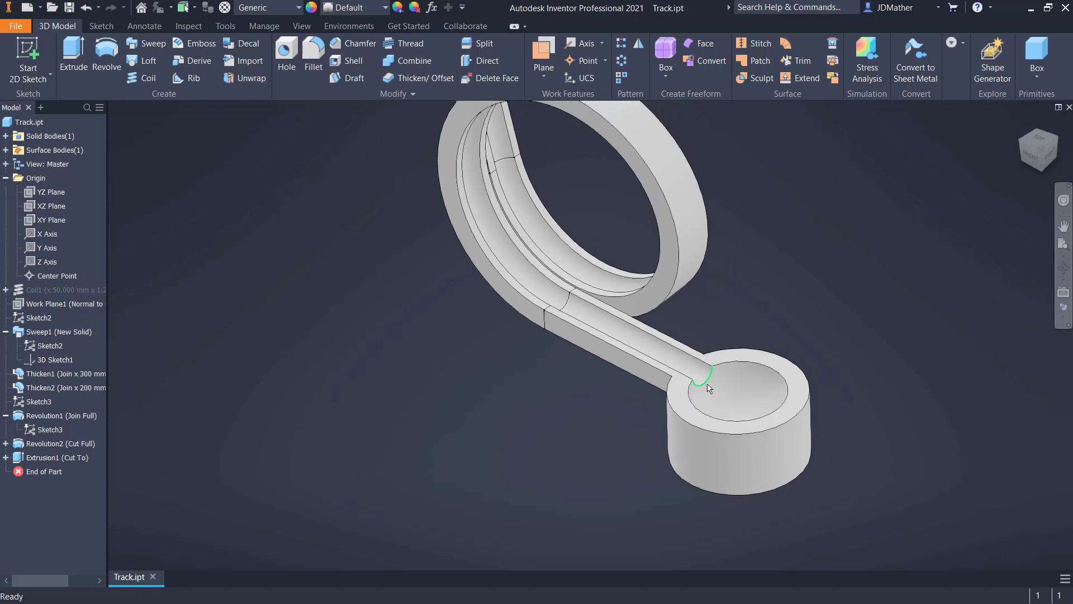
- Fillet the channel's exit edge at the bowl and the hole's edge in the bowl floor with a 2 mm radius
{"action": "left_click", "coordinate": [704, 383]}
{"action": "left_click", "coordinate": [721, 375]}
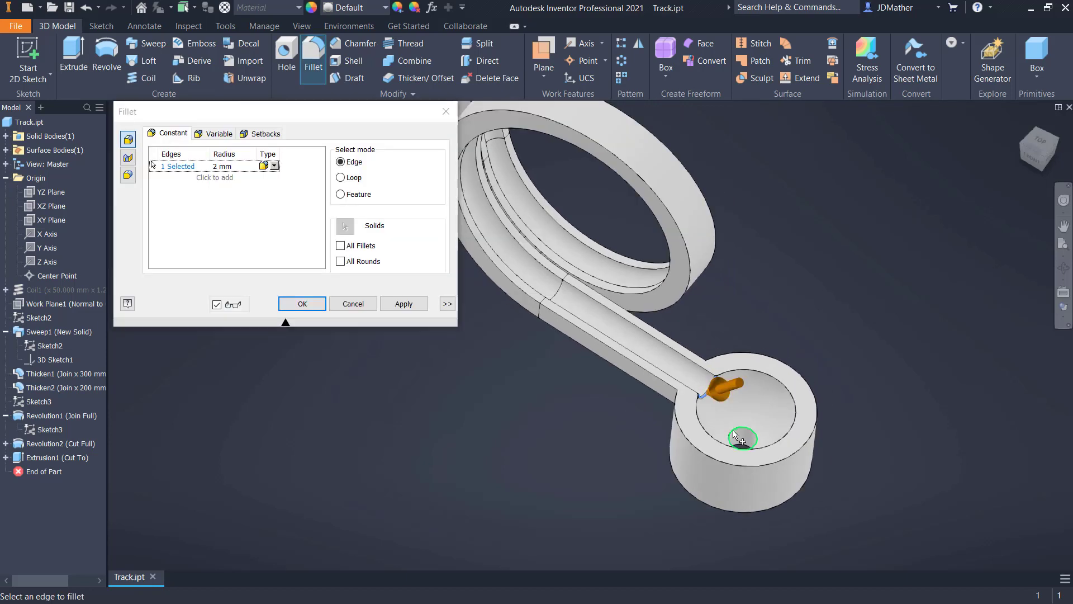
{"action": "left_click", "coordinate": [752, 442]}
{"action": "left_click", "coordinate": [301, 307]}
{"action": "key", "text": "F6"}
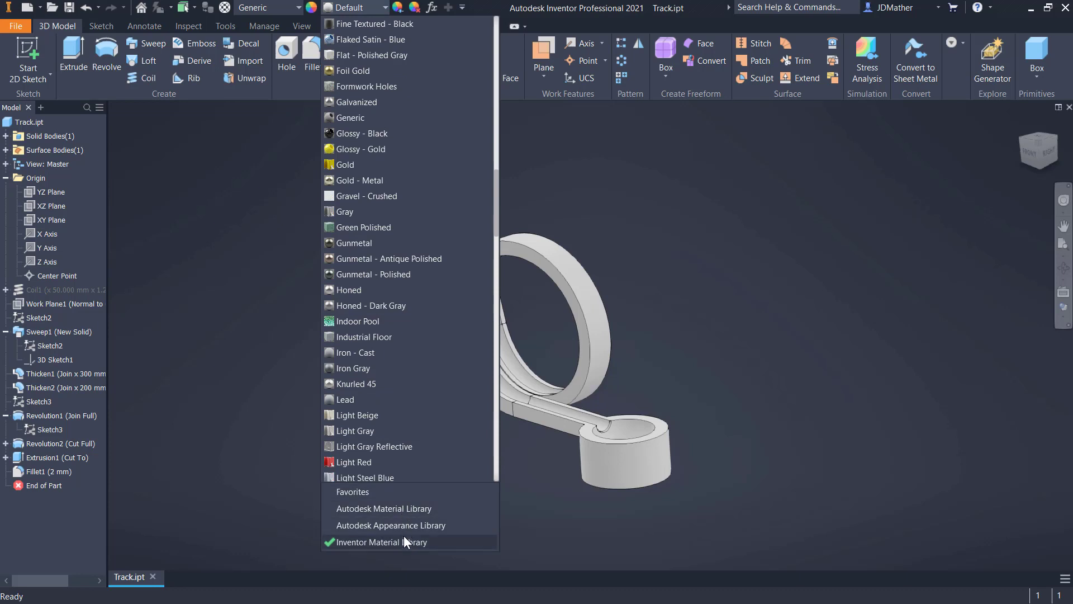
- Apply the Wild Cherry - Cherry appearance from the Autodesk Appearance Library to the whole part
{"action": "scroll", "coordinate": [404, 537], "scroll_direction": "down", "scroll_amount": 1}
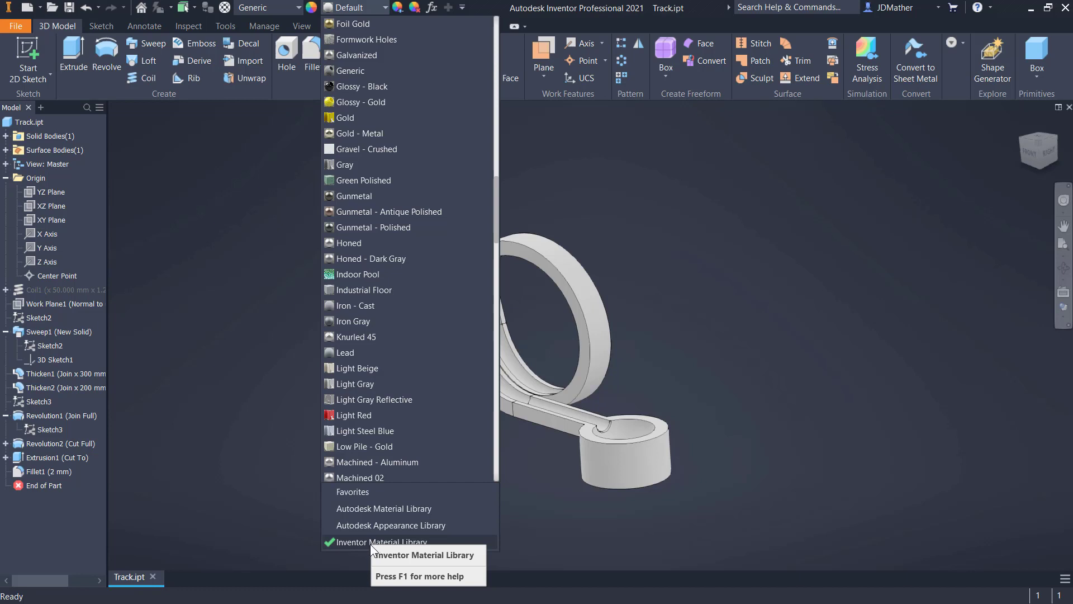
{"action": "left_click", "coordinate": [368, 526]}
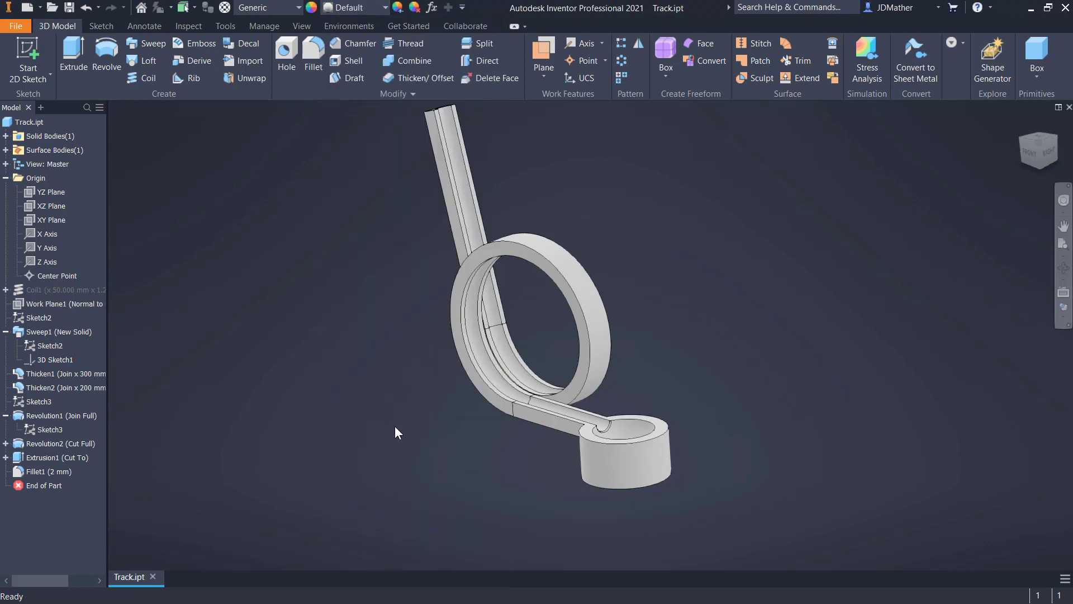
{"action": "left_click", "coordinate": [377, 10]}
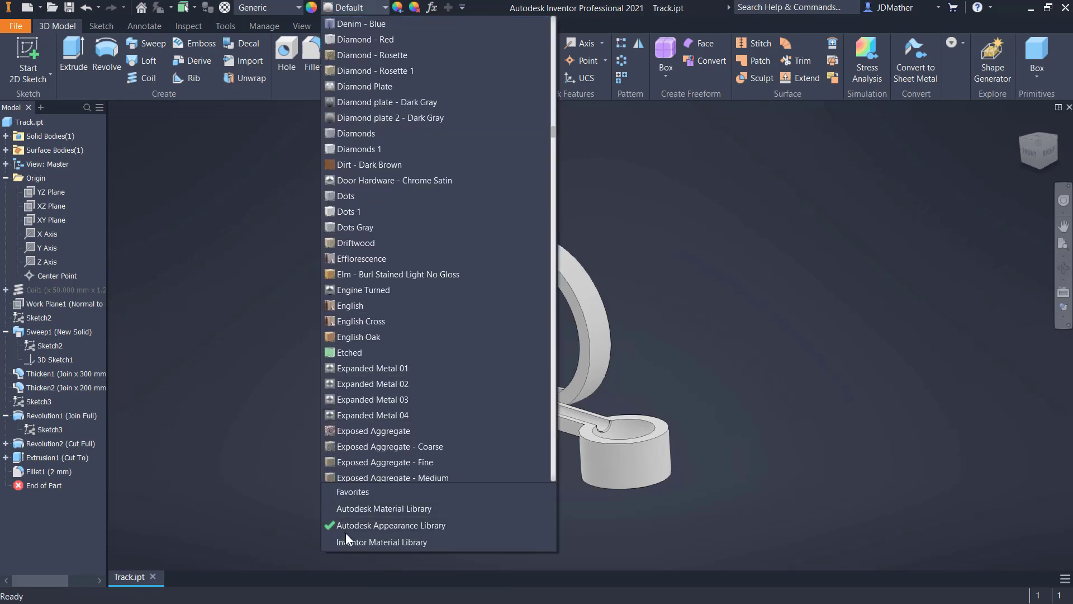
{"action": "scroll", "coordinate": [526, 347], "scroll_direction": "down", "scroll_amount": 20}
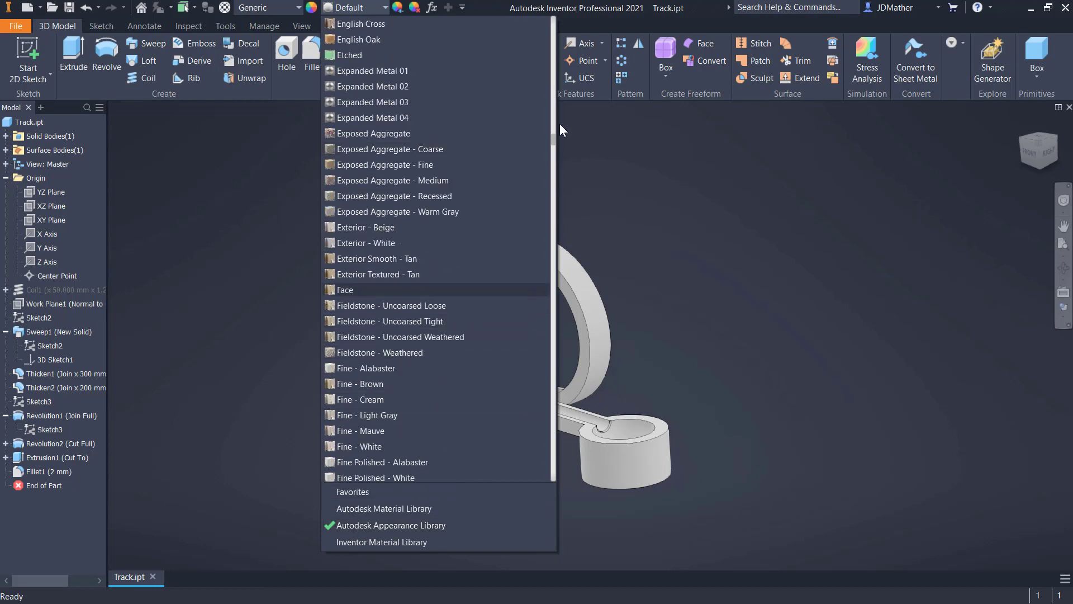
{"action": "scroll", "coordinate": [541, 335], "scroll_direction": "down", "scroll_amount": 20}
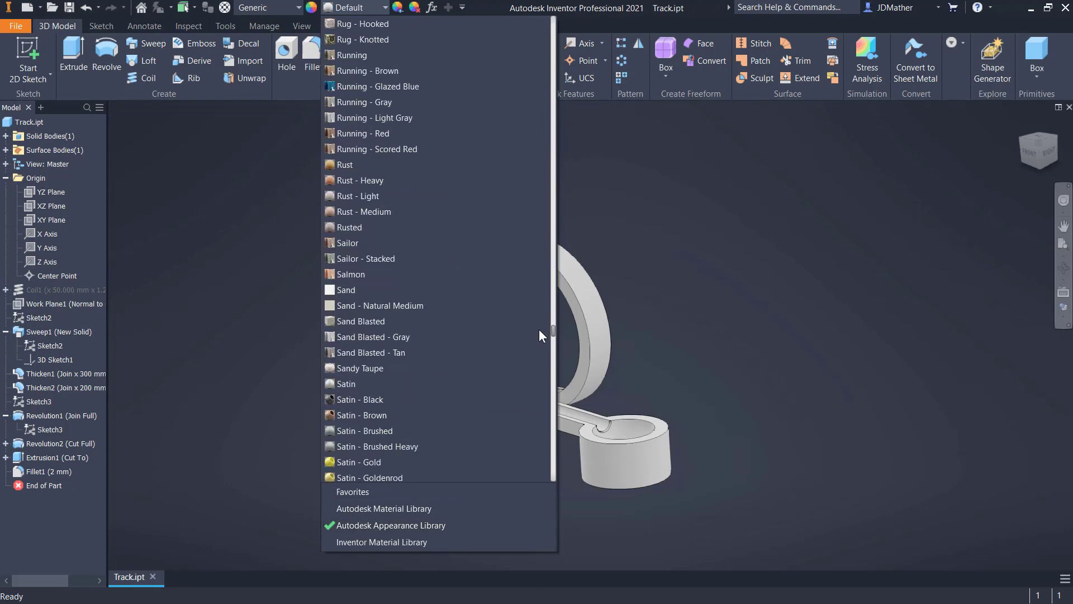
{"action": "scroll", "coordinate": [539, 329], "scroll_direction": "down", "scroll_amount": 20}
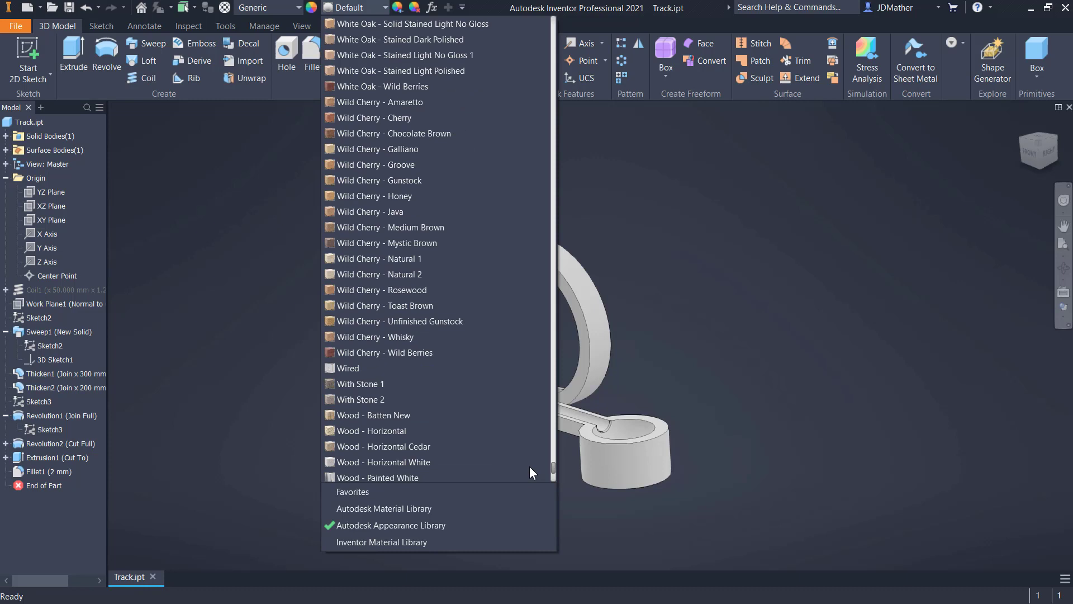
{"action": "scroll", "coordinate": [365, 151], "scroll_direction": "up", "scroll_amount": 1}
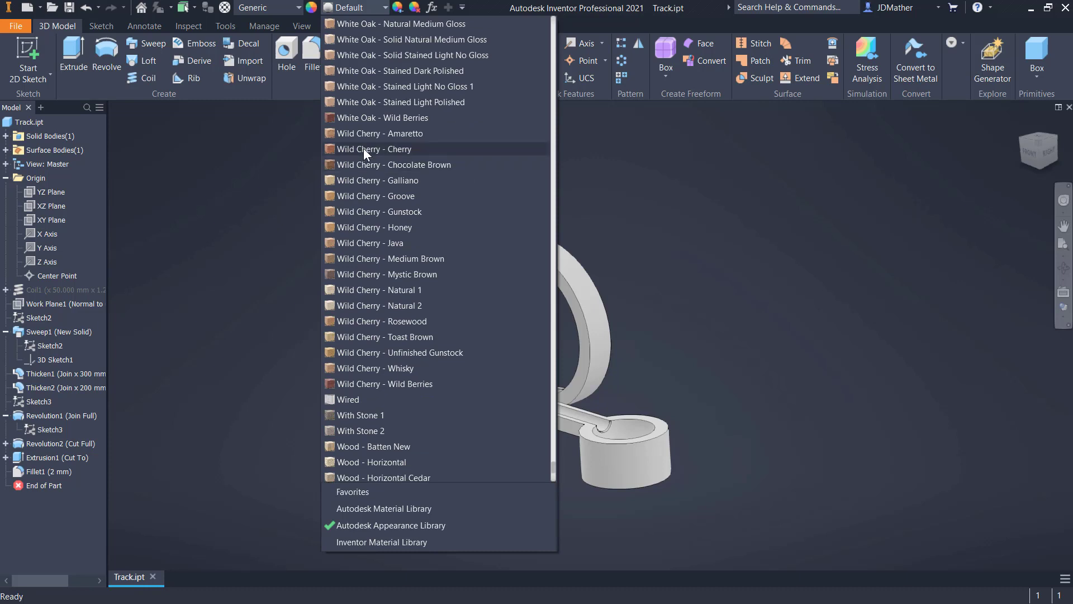
{"action": "left_click", "coordinate": [363, 149]}
- Rotate the wood texture on the cup's outer cylindrical face so its grain runs around the cup
{"action": "scroll", "coordinate": [600, 517], "scroll_direction": "up", "scroll_amount": 5}
{"action": "scroll", "coordinate": [628, 447], "scroll_direction": "down", "scroll_amount": 3}
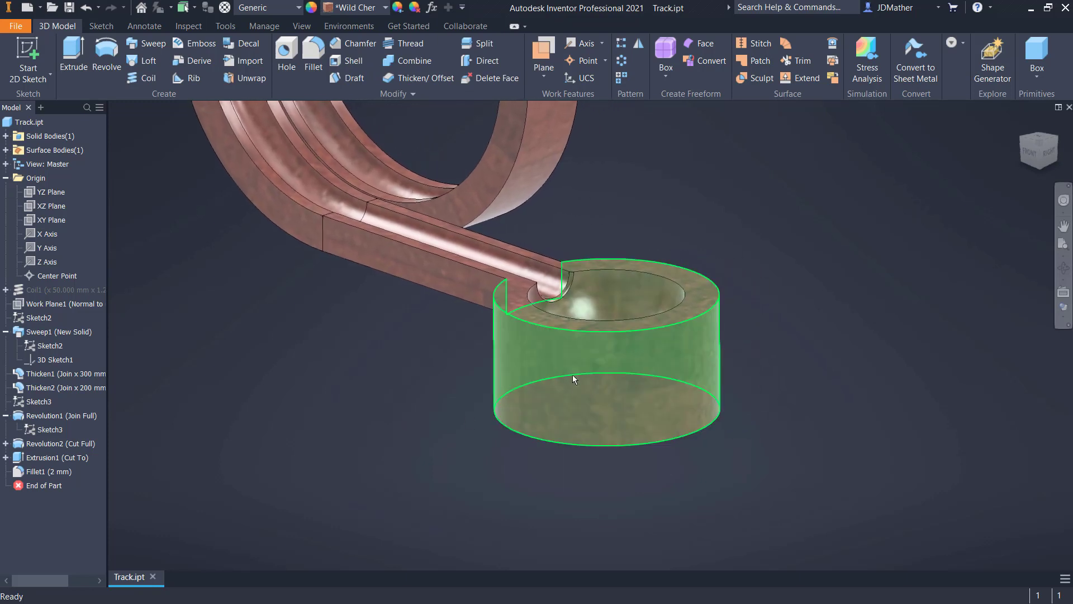
{"action": "left_click", "coordinate": [399, 9]}
{"action": "left_click", "coordinate": [615, 362]}
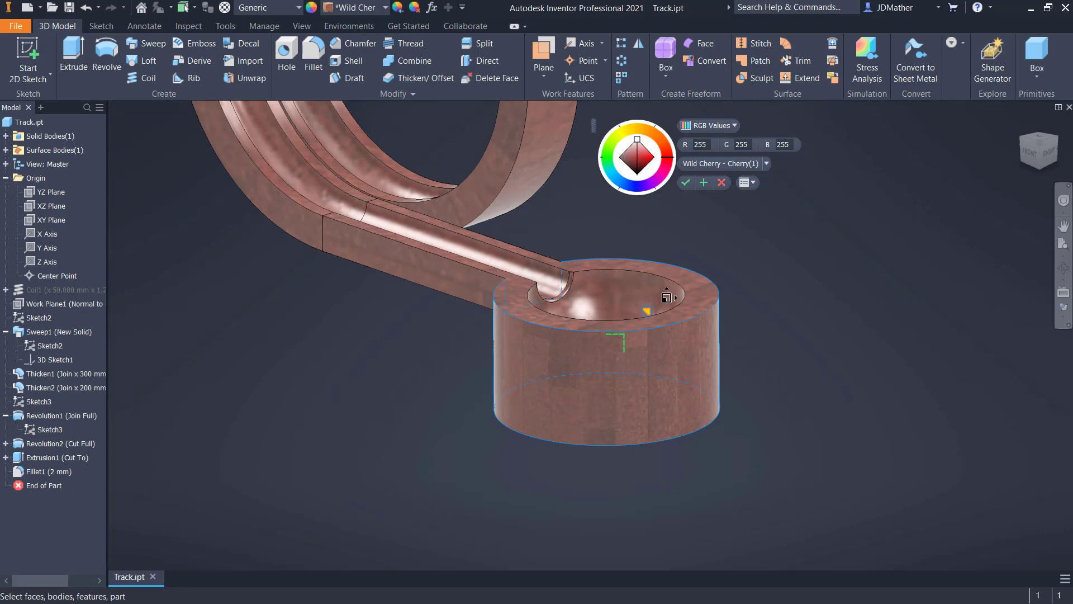
{"action": "left_click", "coordinate": [608, 408]}
{"action": "left_click_drag", "start_coordinate": [606, 405], "coordinate": [482, 354]}
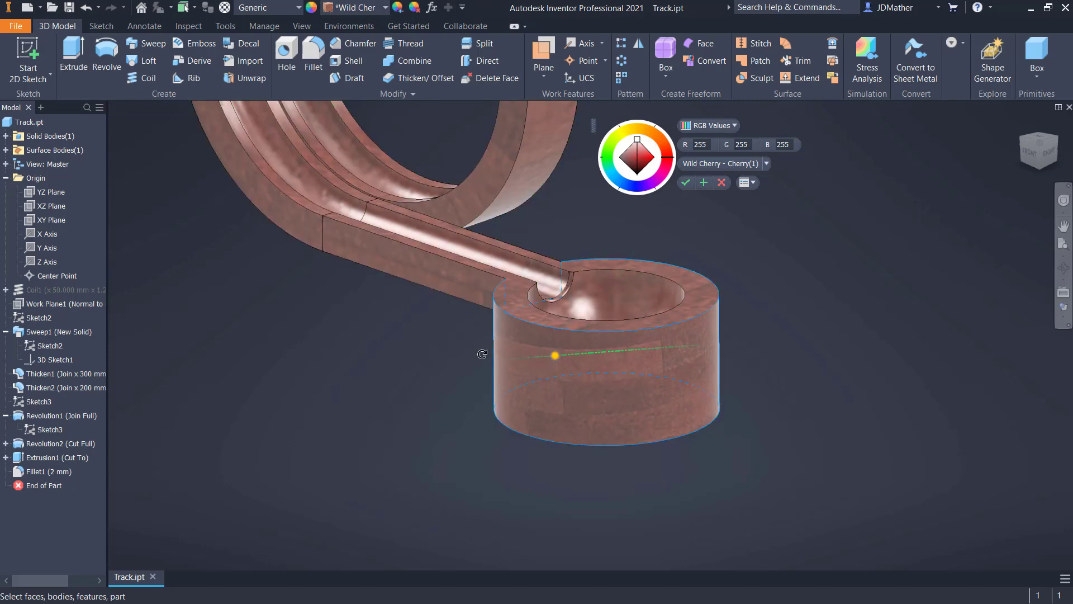
{"action": "left_click", "coordinate": [686, 182]}
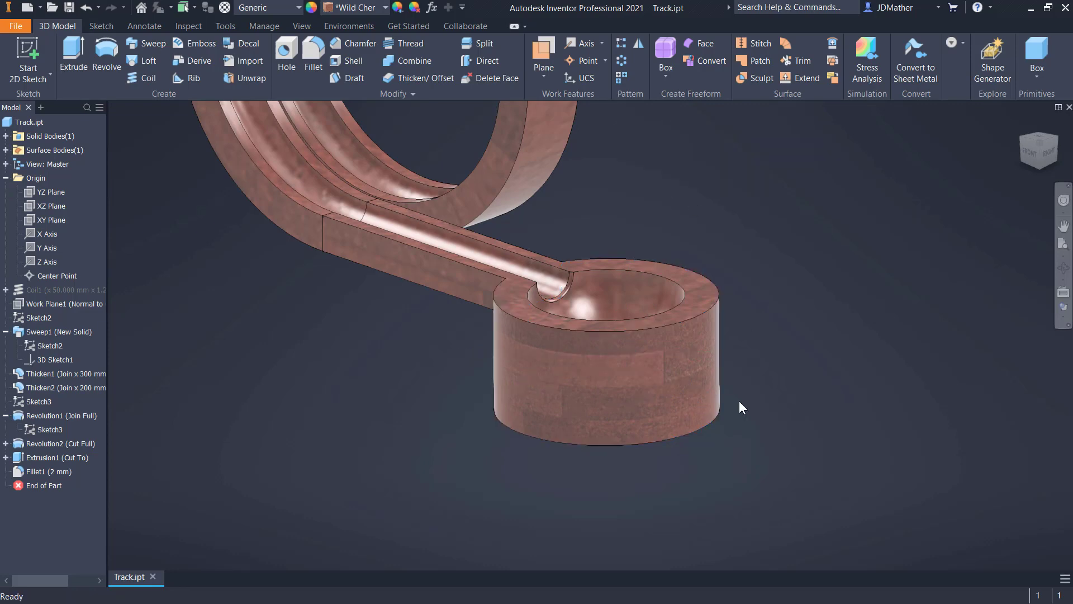
- Create a new part file
{"action": "scroll", "coordinate": [669, 495], "scroll_direction": "down", "scroll_amount": 5}
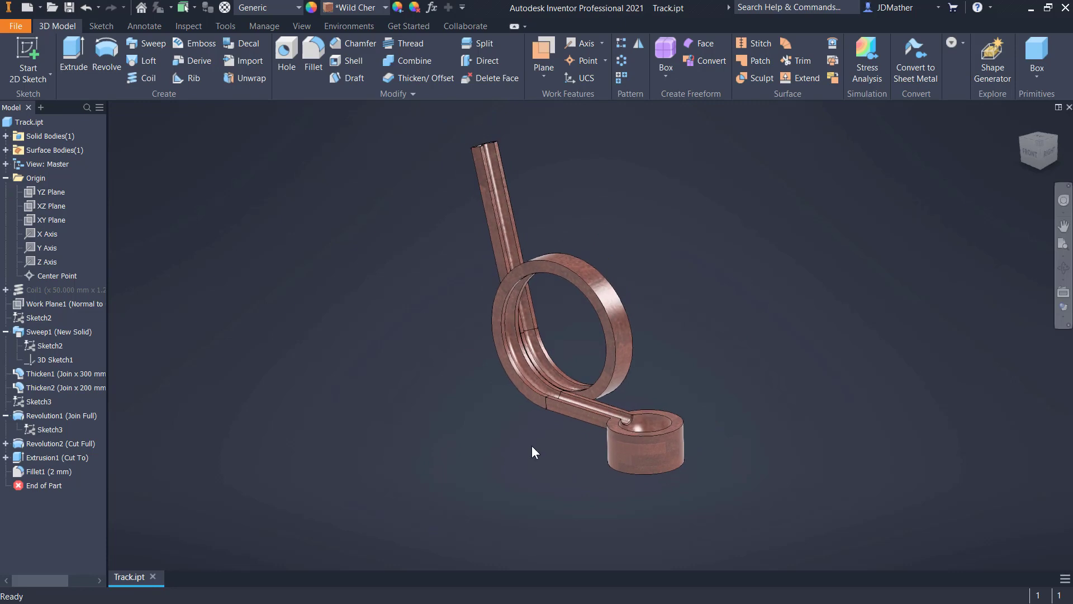
{"action": "scroll", "coordinate": [532, 445], "scroll_direction": "up", "scroll_amount": 2}
{"action": "scroll", "coordinate": [532, 445], "scroll_direction": "up", "scroll_amount": 1}
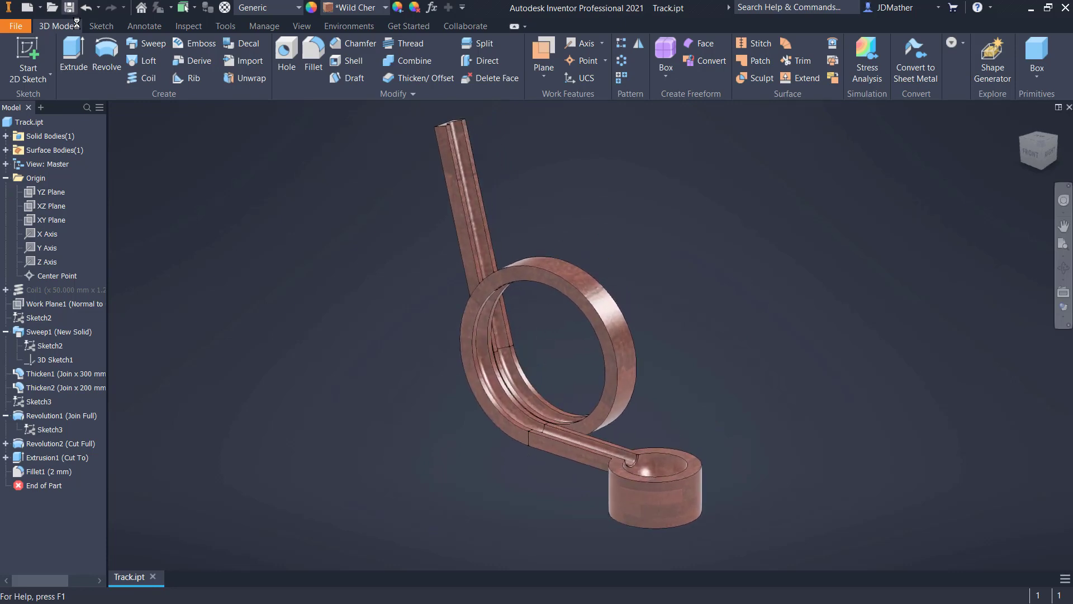
{"action": "left_click", "coordinate": [21, 26]}
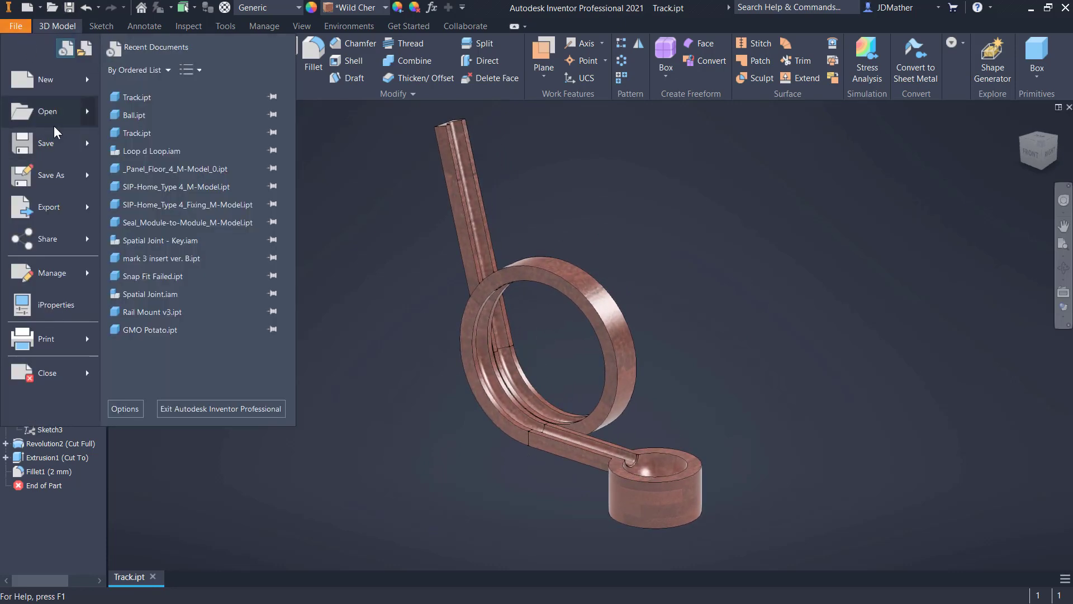
{"action": "left_click", "coordinate": [42, 79]}
{"action": "double_click", "coordinate": [534, 267]}
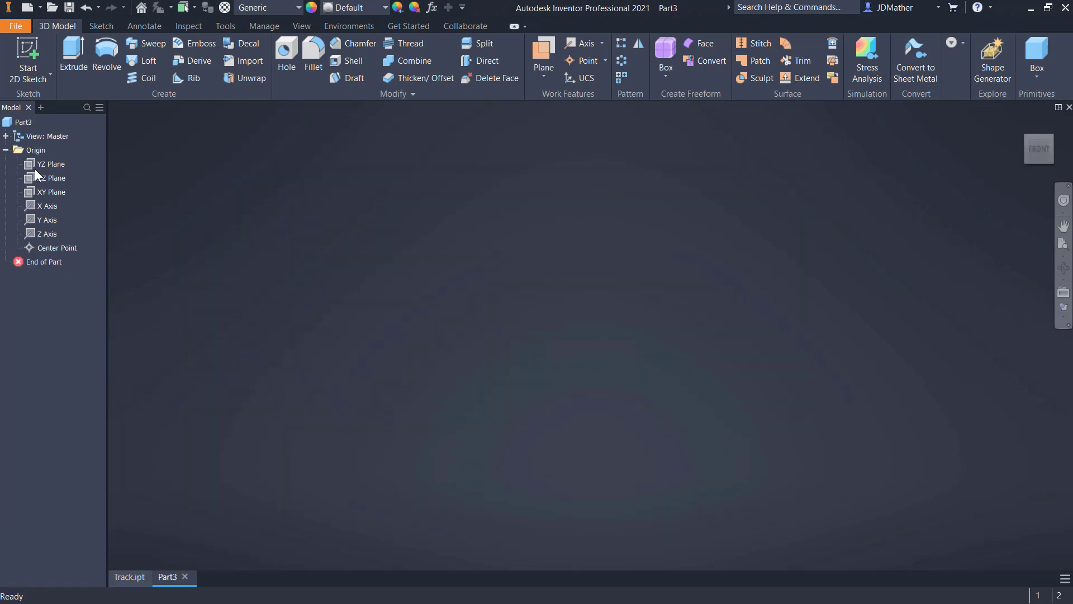
- Start a sketch on the XY plane and draw a circle about 25 mm in diameter centred on the origin
{"action": "right_click", "coordinate": [53, 193]}
{"action": "left_click", "coordinate": [72, 229]}
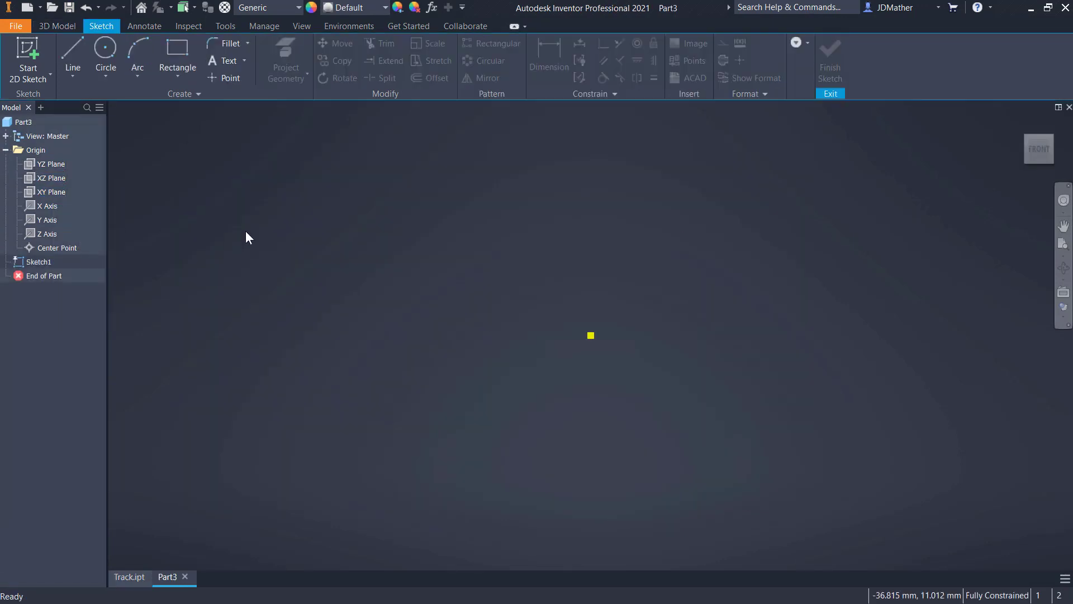
{"action": "left_click", "coordinate": [106, 53]}
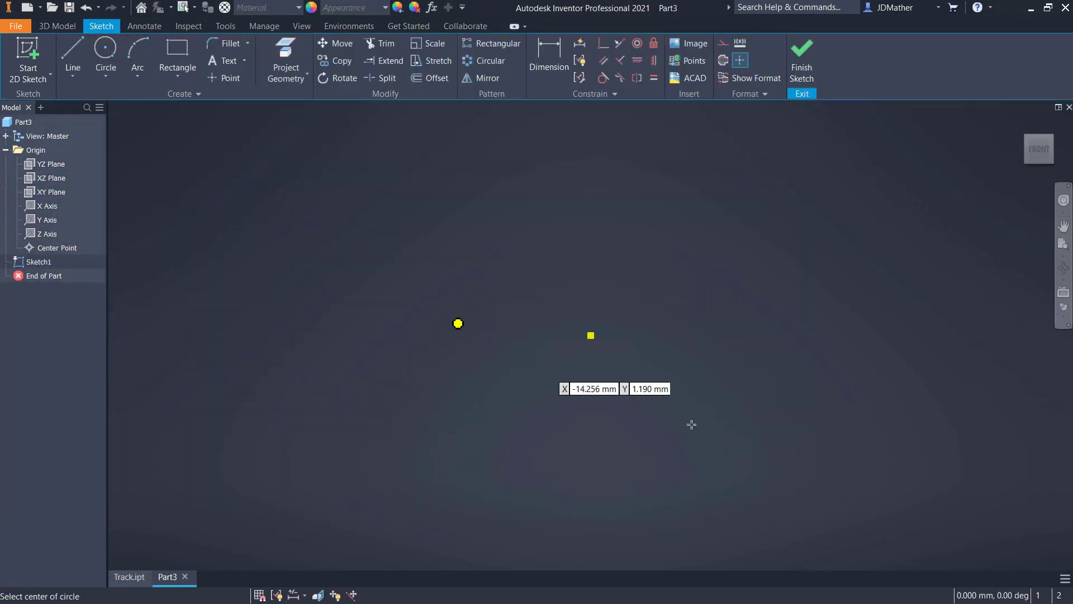
{"action": "left_click", "coordinate": [591, 336]}
{"action": "left_click", "coordinate": [647, 439]}
- Dimension the circle's diameter and set it to 24 mm
{"action": "key", "text": "d"}
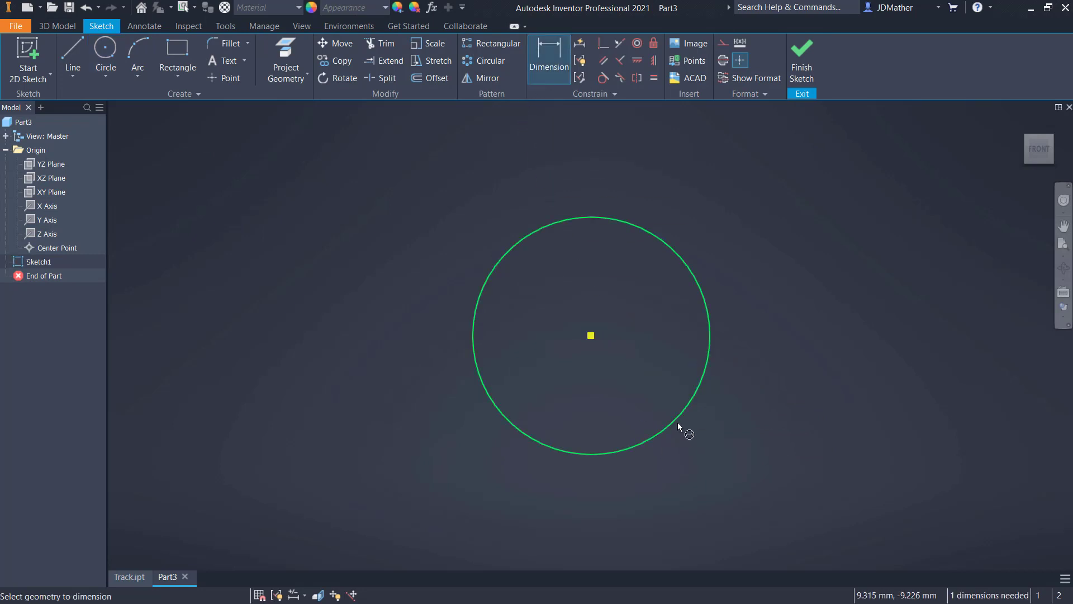
{"action": "left_click", "coordinate": [677, 421]}
{"action": "left_click", "coordinate": [732, 438]}
{"action": "type", "text": "24.2"}
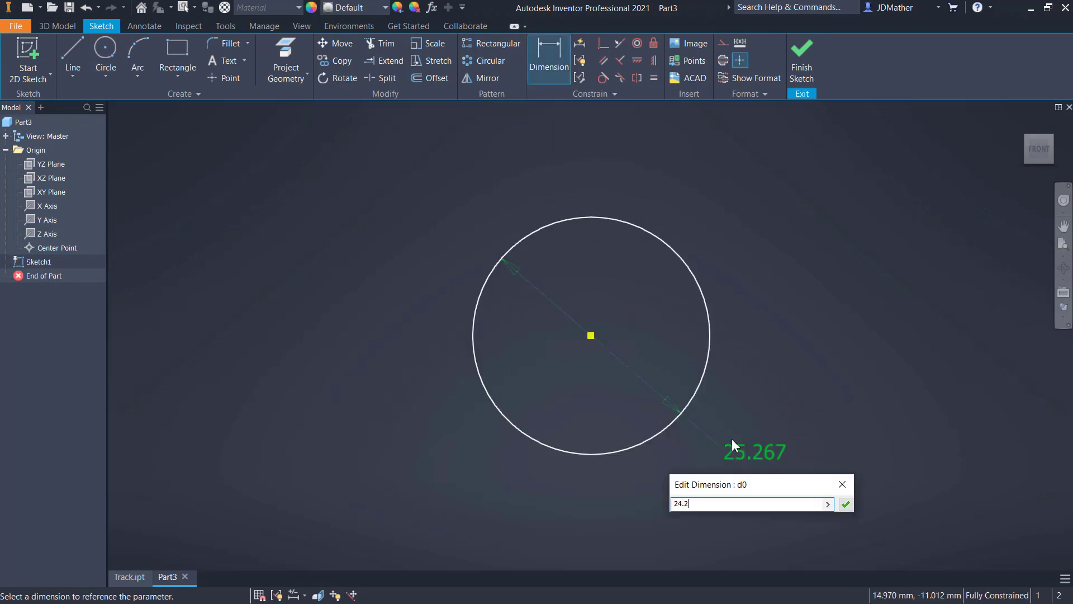
{"action": "key", "text": "Return"}
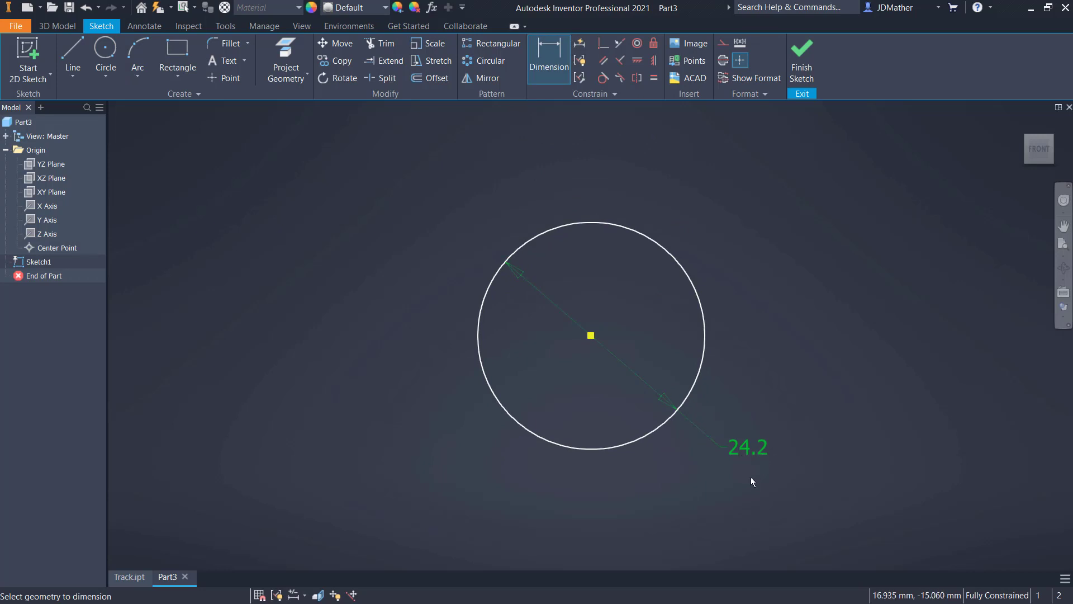
{"action": "double_click", "coordinate": [746, 450]}
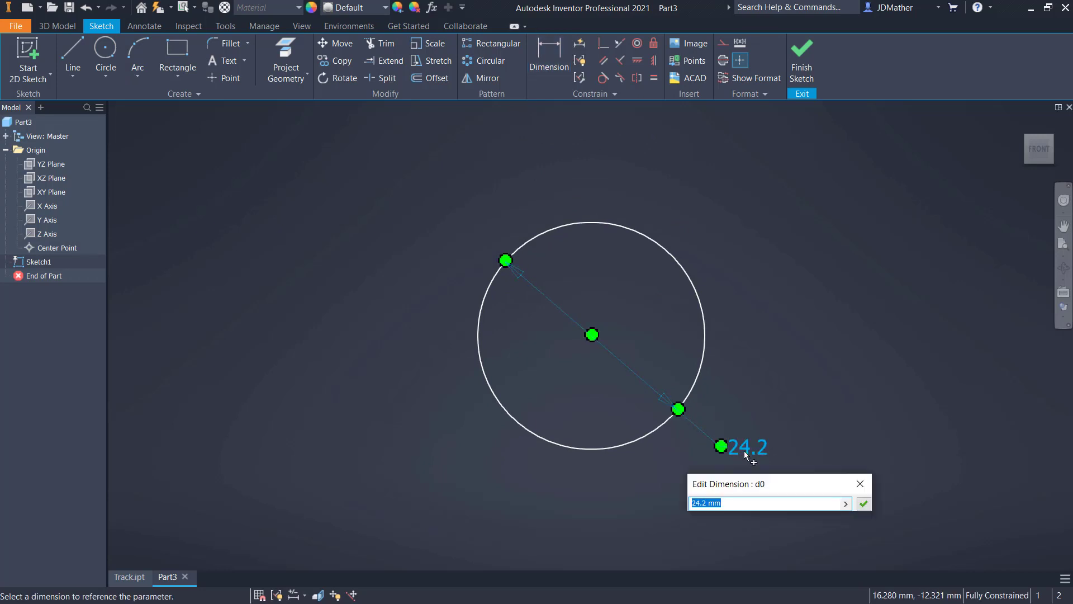
{"action": "type", "text": "24"}
{"action": "key", "text": "Return"}
- Draw a vertical line across the circle and make its midpoint coincident with the circle's centre
{"action": "key", "text": "l"}
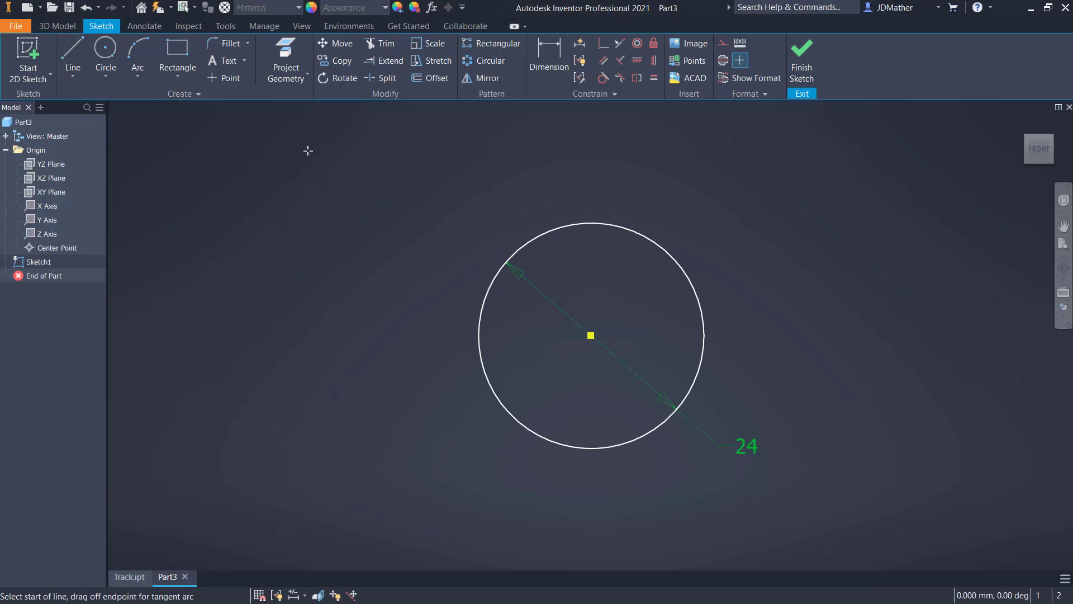
{"action": "left_click", "coordinate": [536, 236]}
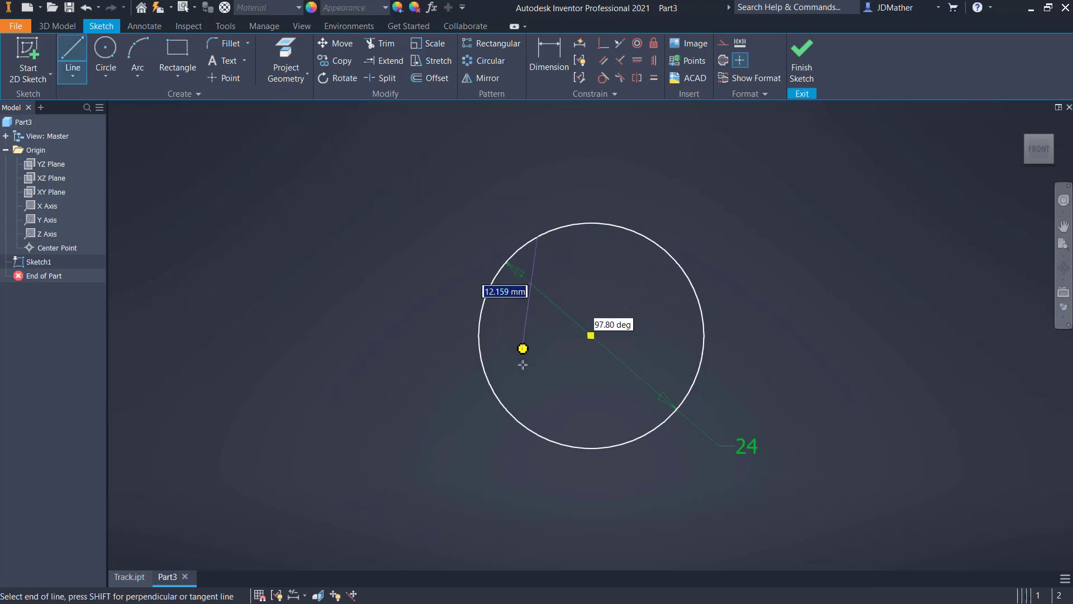
{"action": "double_click", "coordinate": [538, 434]}
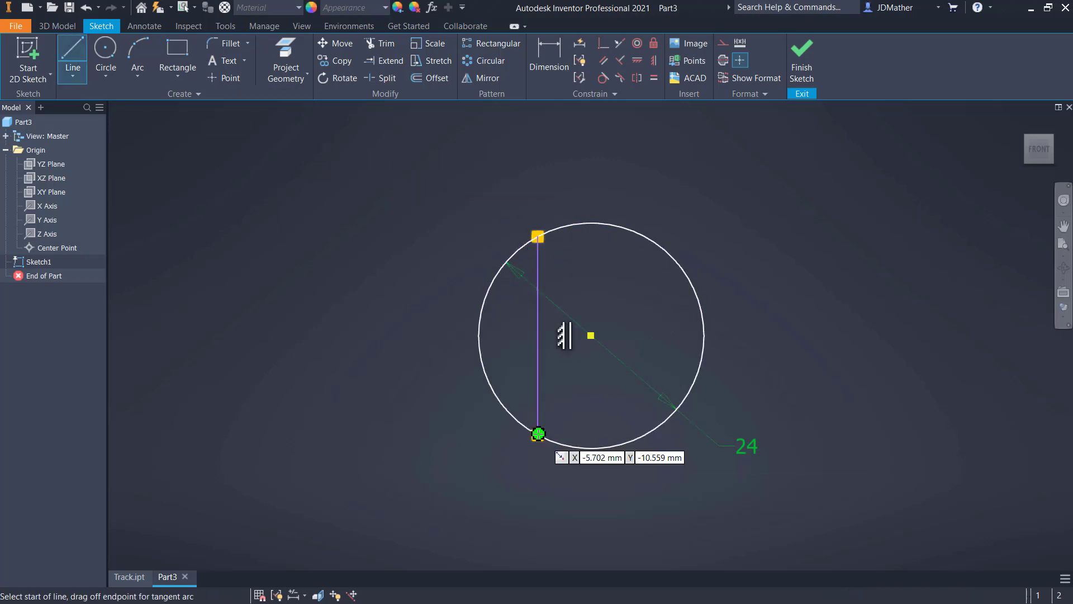
{"action": "left_click", "coordinate": [604, 43]}
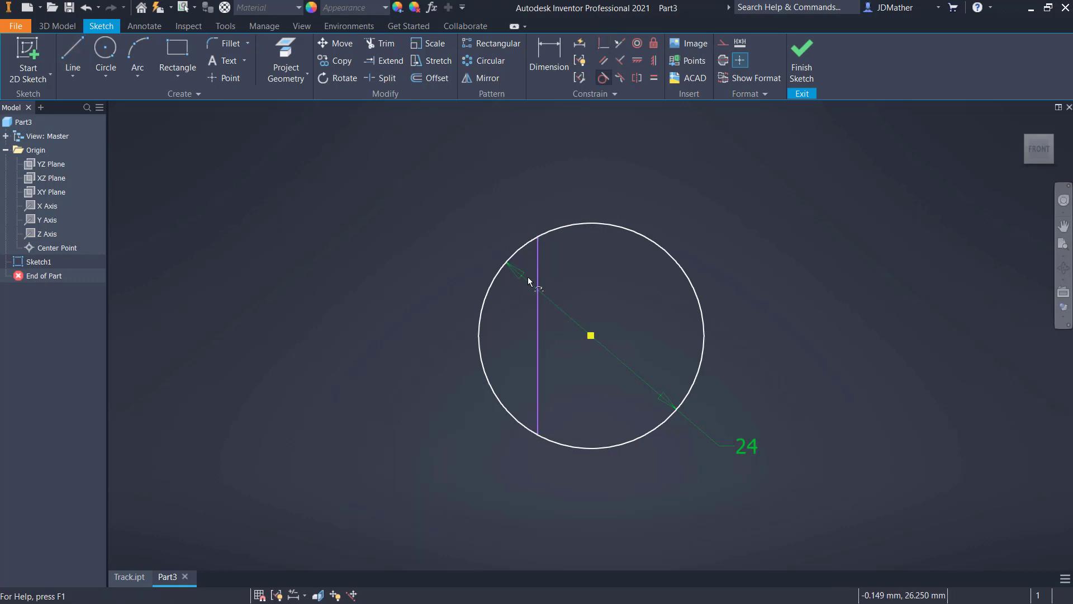
{"action": "left_click", "coordinate": [538, 335]}
{"action": "left_click", "coordinate": [591, 335]}
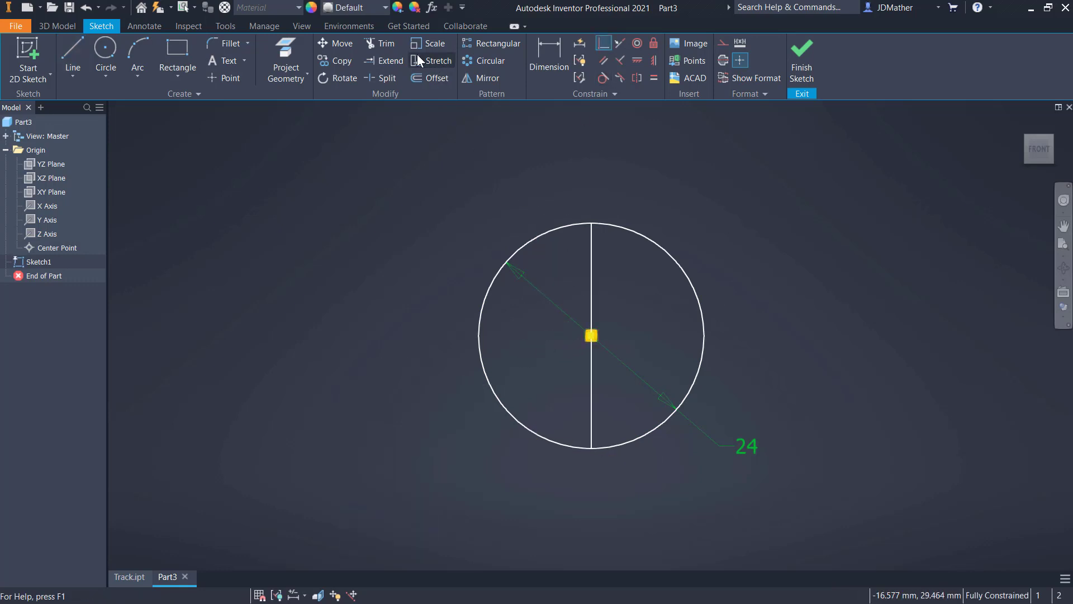
- Trim away the circle's left half and revolve the remaining half-disc 360 degrees about the vertical line
{"action": "key", "text": "x"}
{"action": "left_click", "coordinate": [493, 258]}
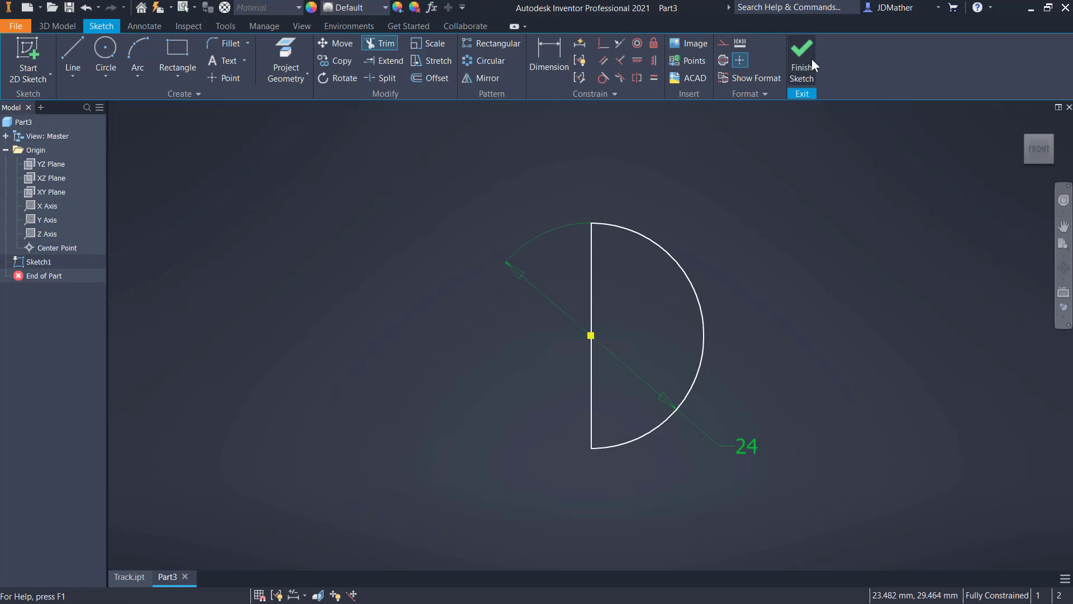
{"action": "key", "text": "r"}
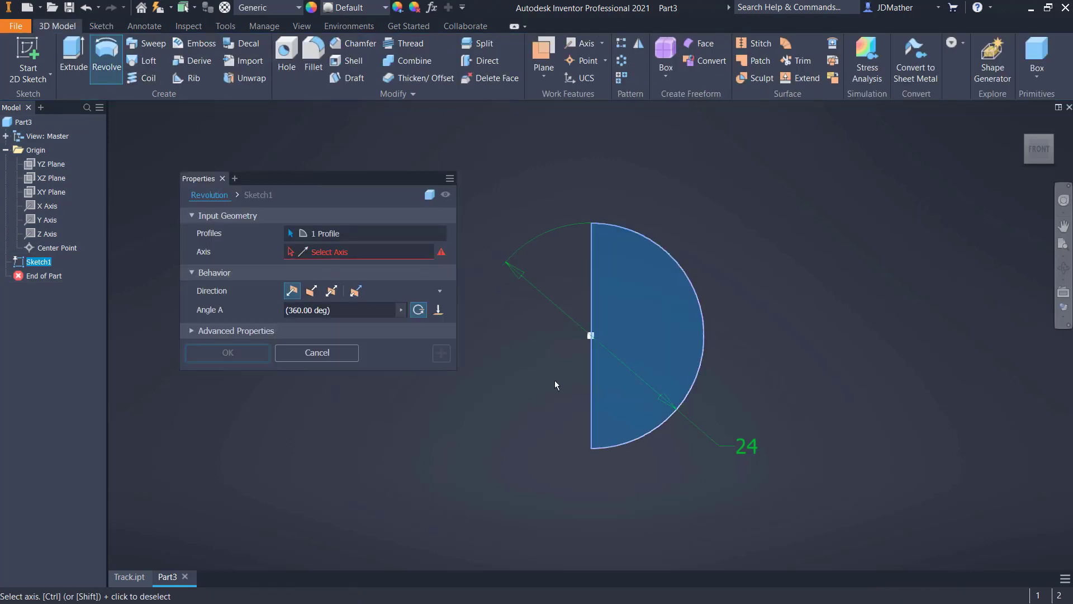
{"action": "left_click", "coordinate": [587, 366]}
{"action": "key", "text": "Return"}
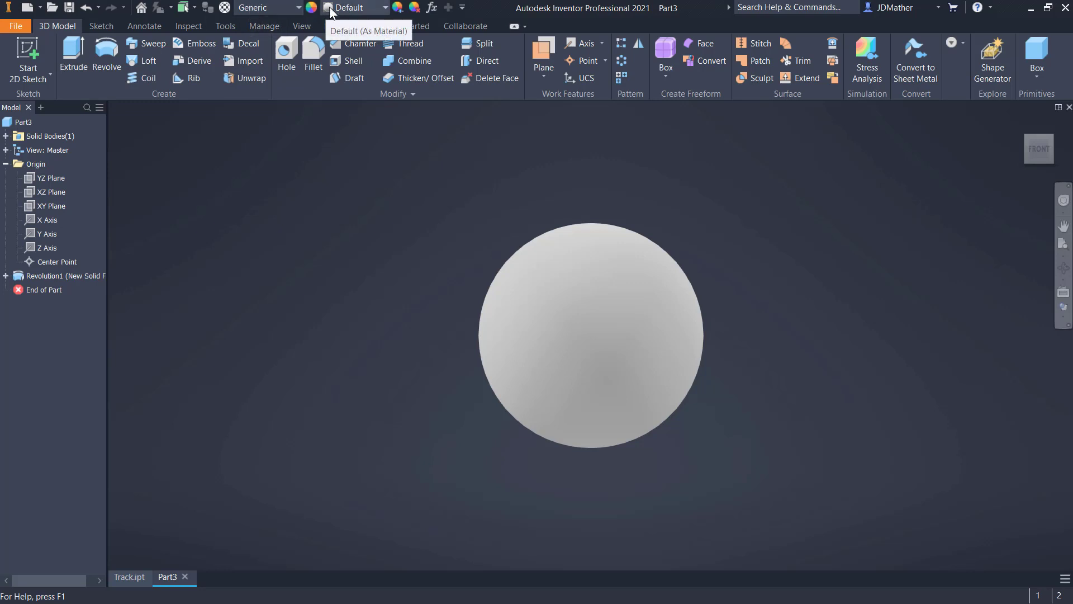
- Assign the Stainless Steel material from the Inventor Material Library to the ball
{"action": "left_click", "coordinate": [274, 9]}
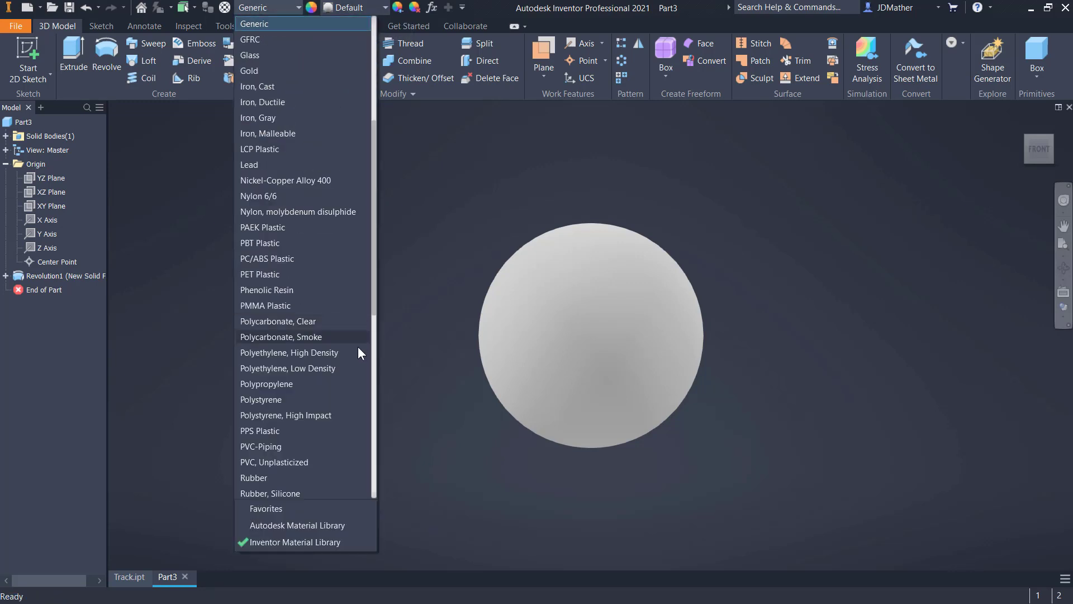
{"action": "left_click", "coordinate": [374, 338]}
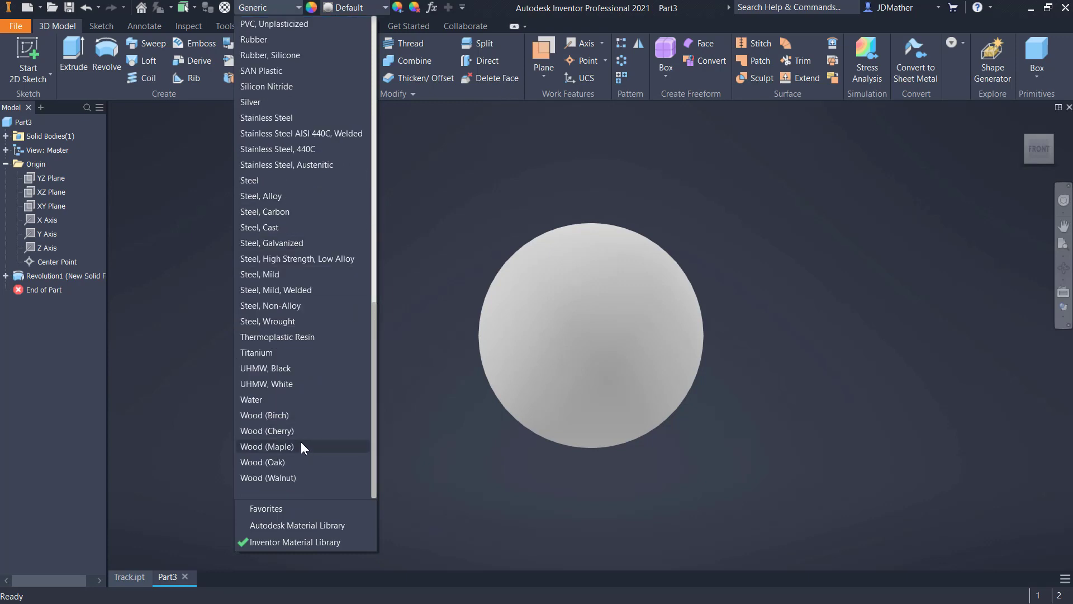
{"action": "scroll", "coordinate": [277, 419], "scroll_direction": "up", "scroll_amount": 10}
{"action": "scroll", "coordinate": [277, 419], "scroll_direction": "down", "scroll_amount": 8}
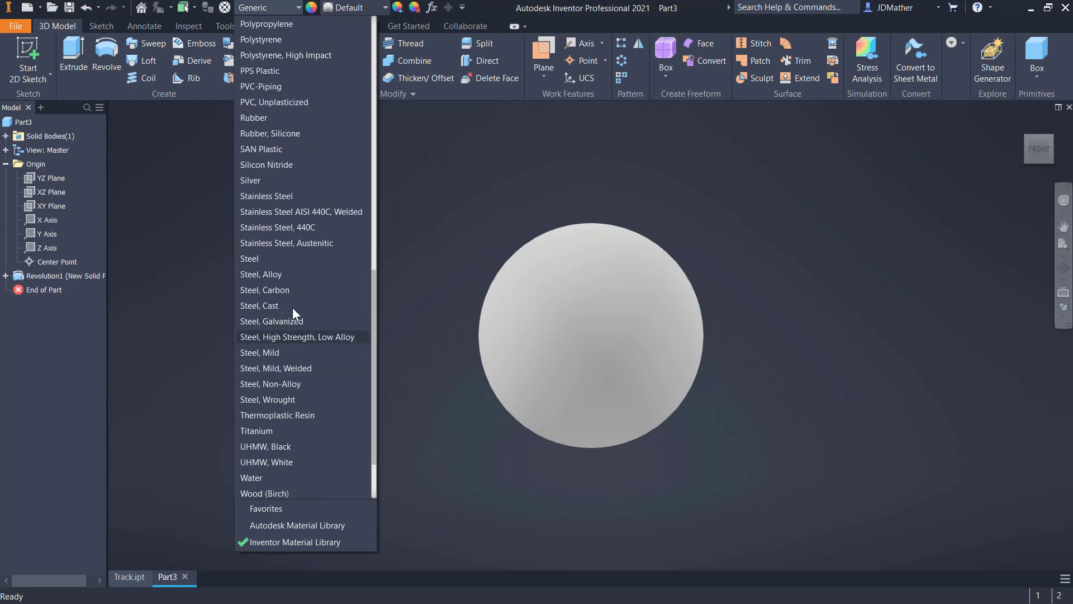
{"action": "left_click", "coordinate": [262, 196]}
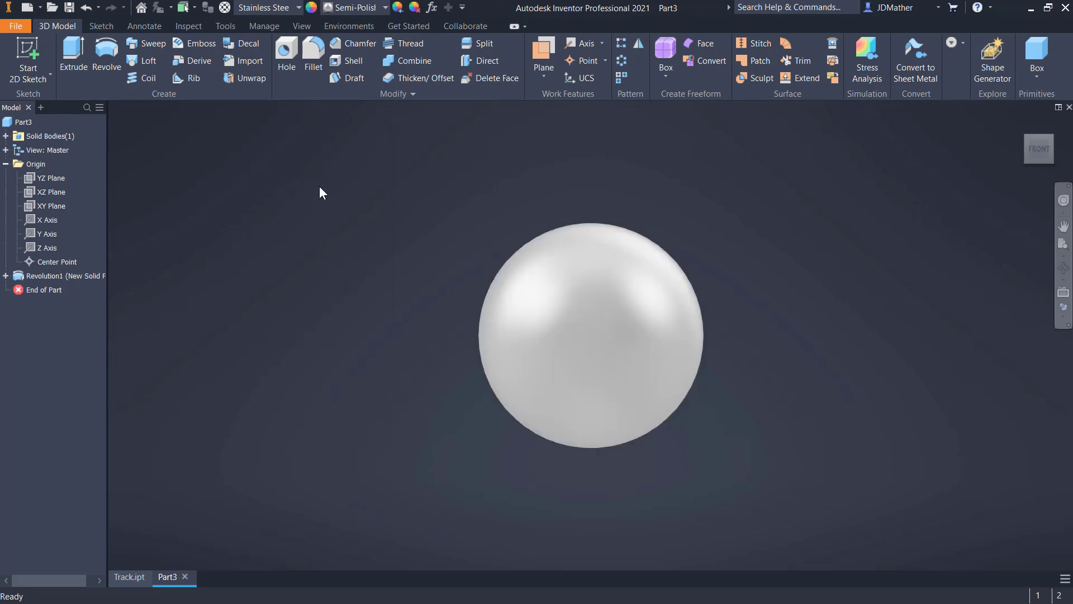
- Apply the Yellow appearance from the Inventor Material Library to the ball
{"action": "left_click", "coordinate": [378, 6]}
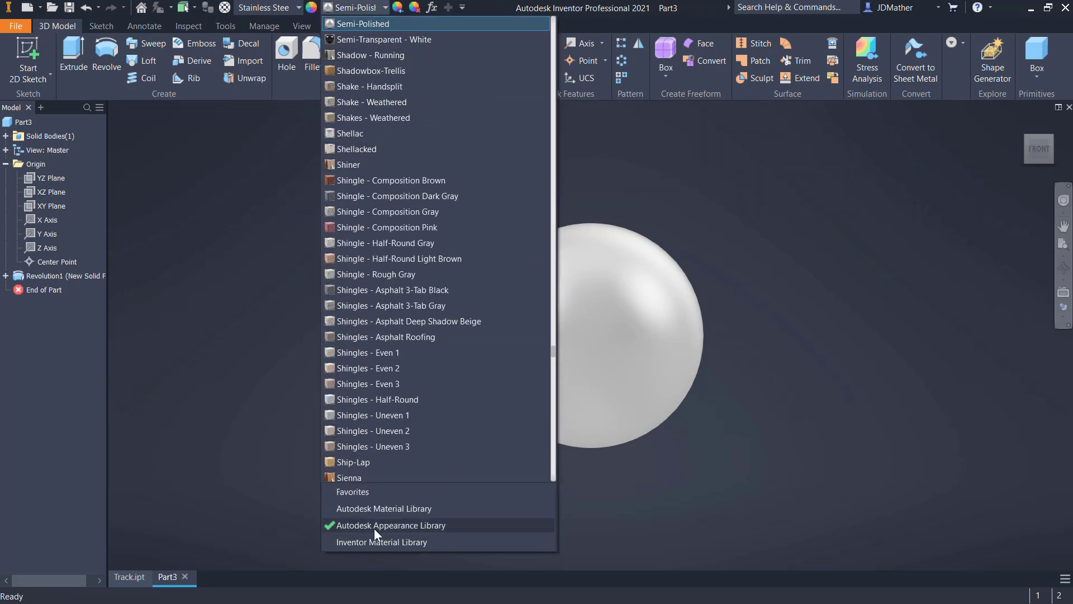
{"action": "left_click", "coordinate": [374, 543]}
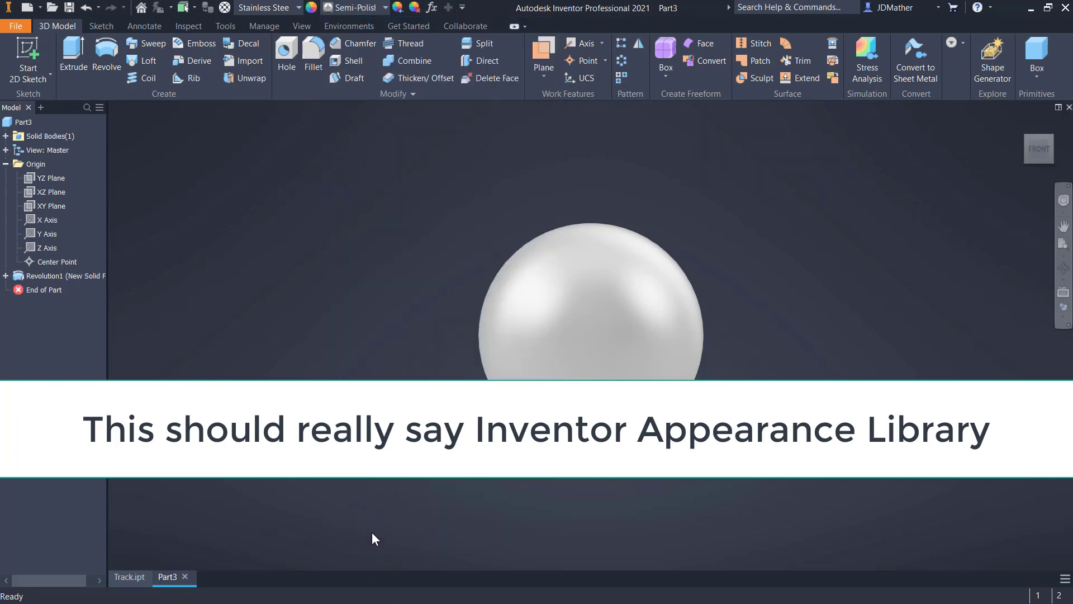
{"action": "left_click", "coordinate": [384, 7]}
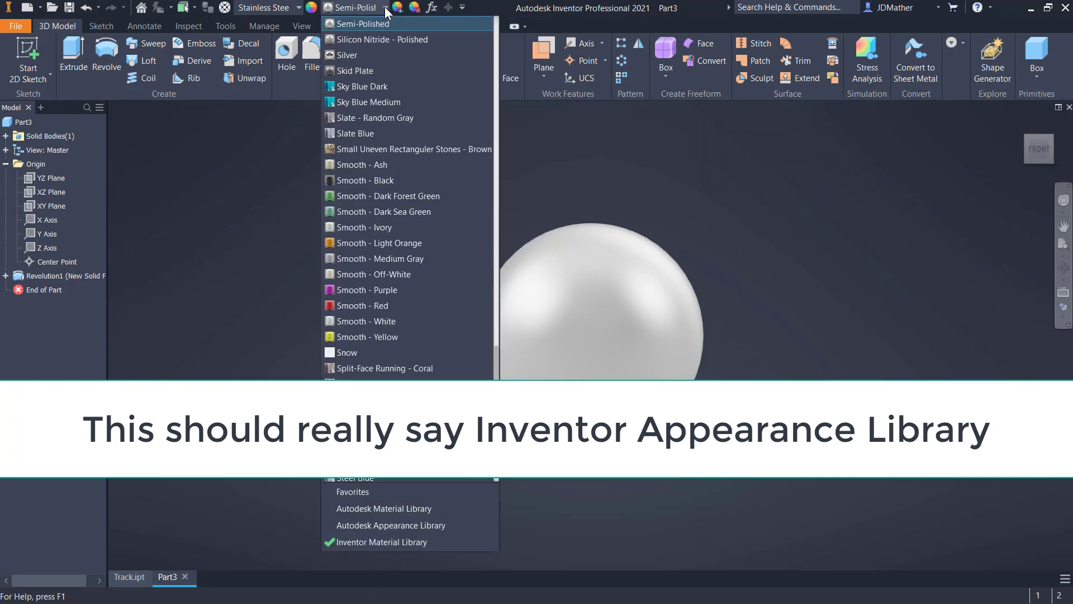
{"action": "left_click_drag", "start_coordinate": [497, 292], "coordinate": [448, 459]}
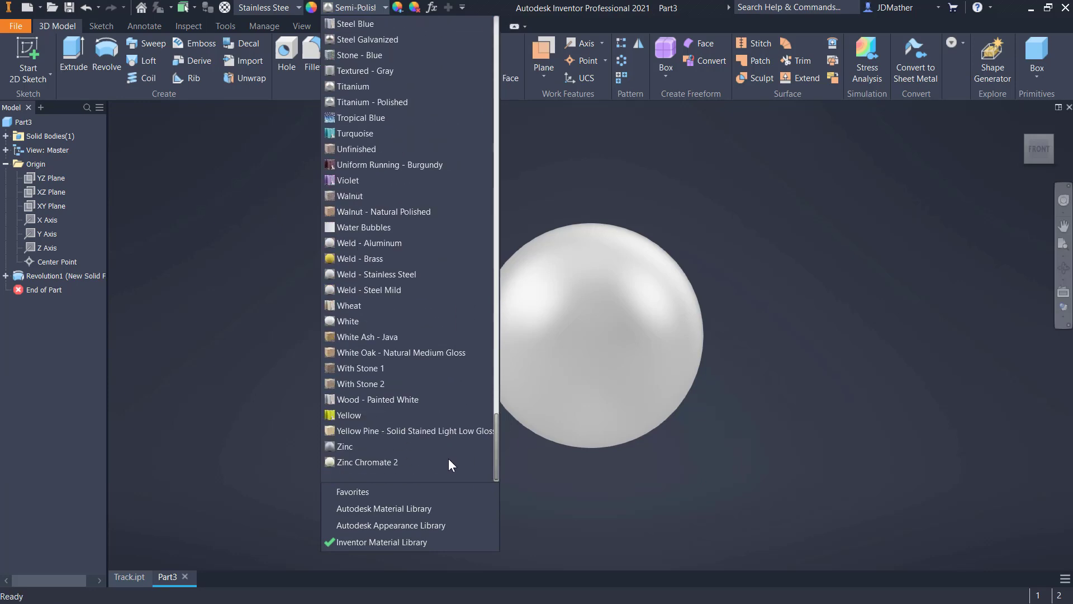
{"action": "left_click", "coordinate": [366, 419]}
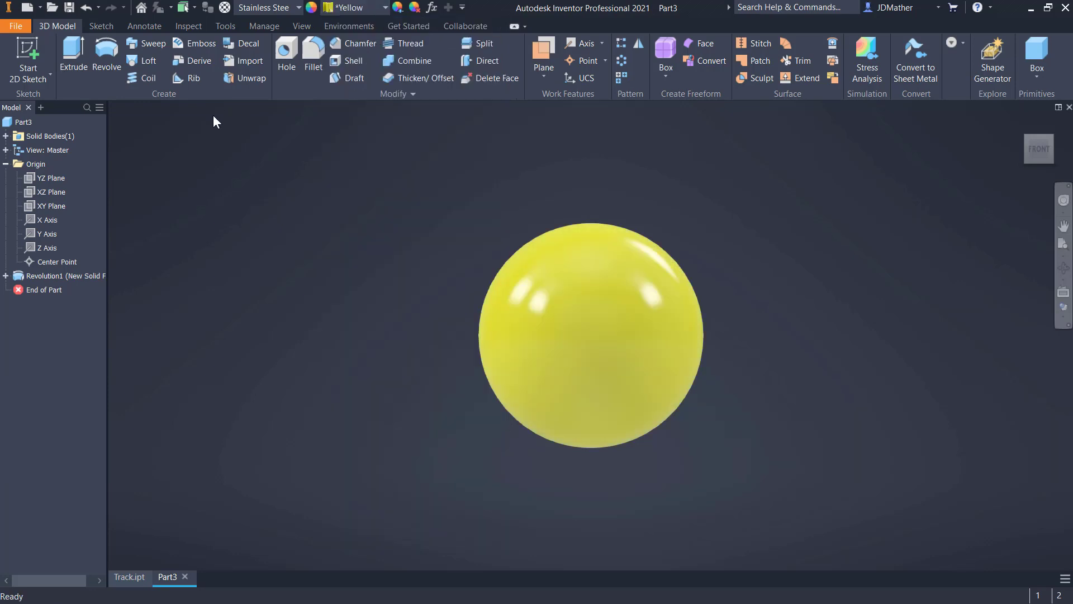
- Change the reflection environment file in the application's color options to Chrome.dds
{"action": "left_click", "coordinate": [225, 26]}
{"action": "left_click", "coordinate": [213, 62]}
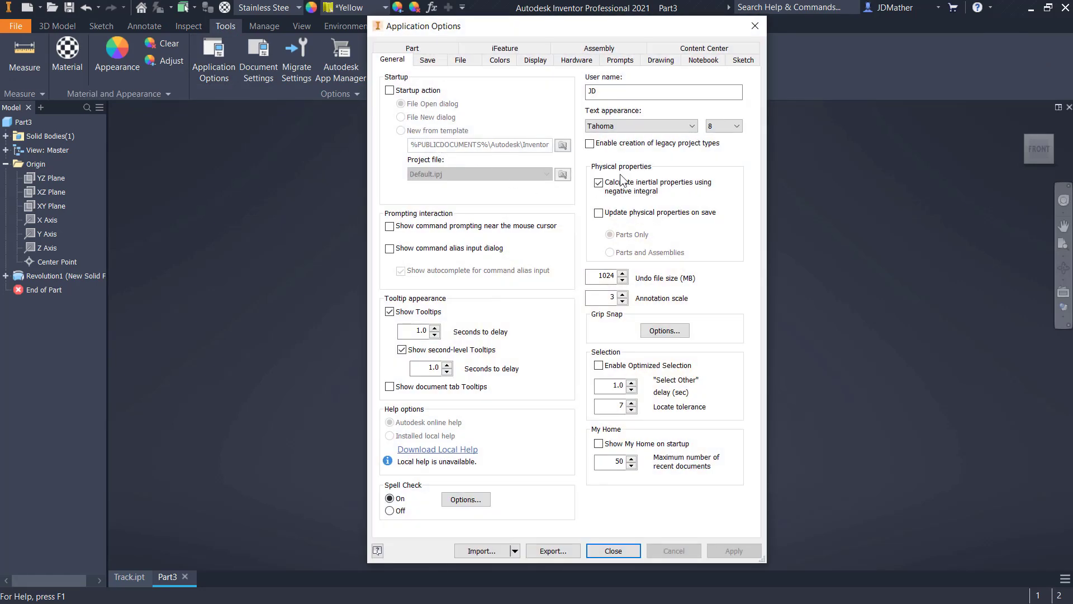
{"action": "left_click", "coordinate": [500, 60]}
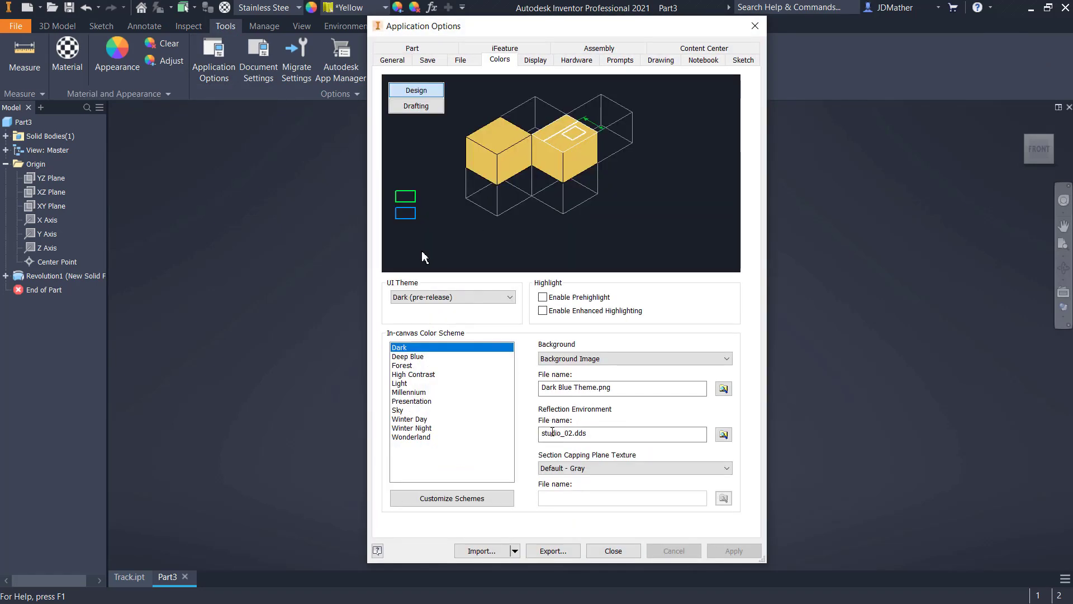
{"action": "left_click", "coordinate": [724, 435]}
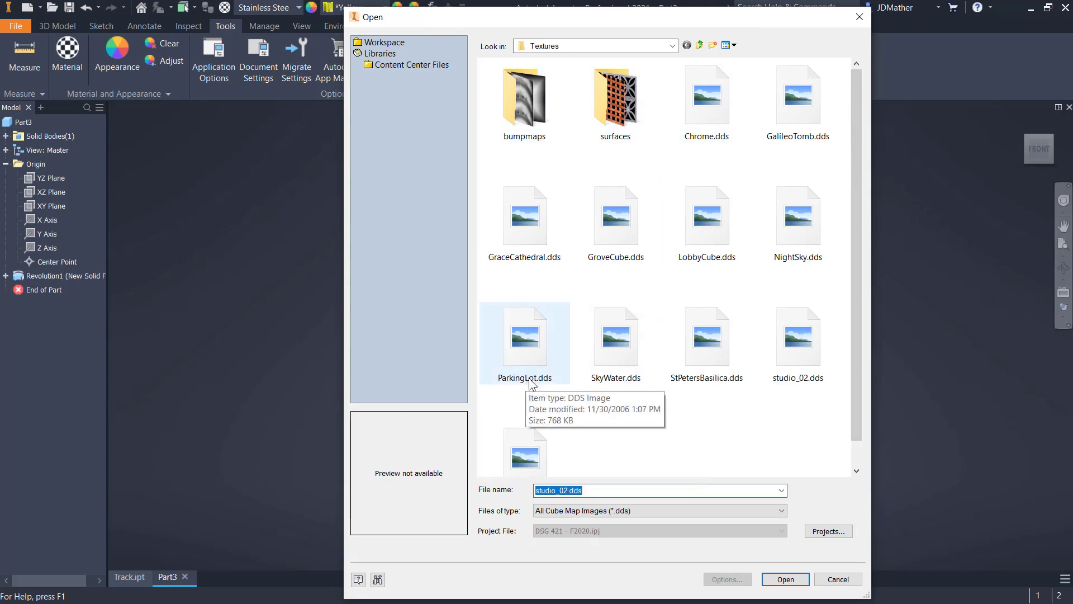
{"action": "left_click", "coordinate": [707, 107]}
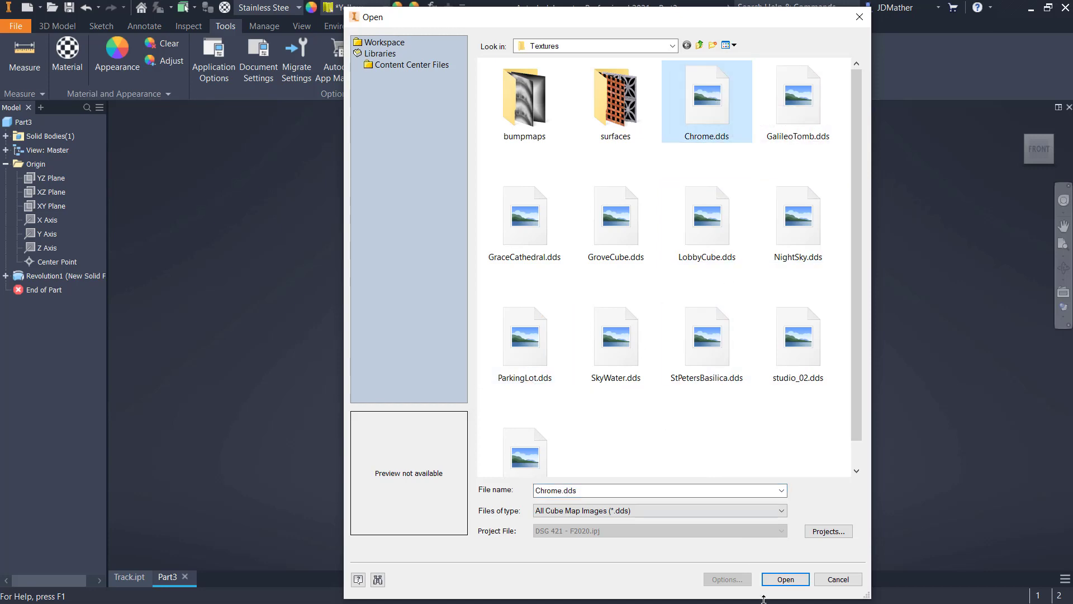
{"action": "left_click", "coordinate": [784, 581]}
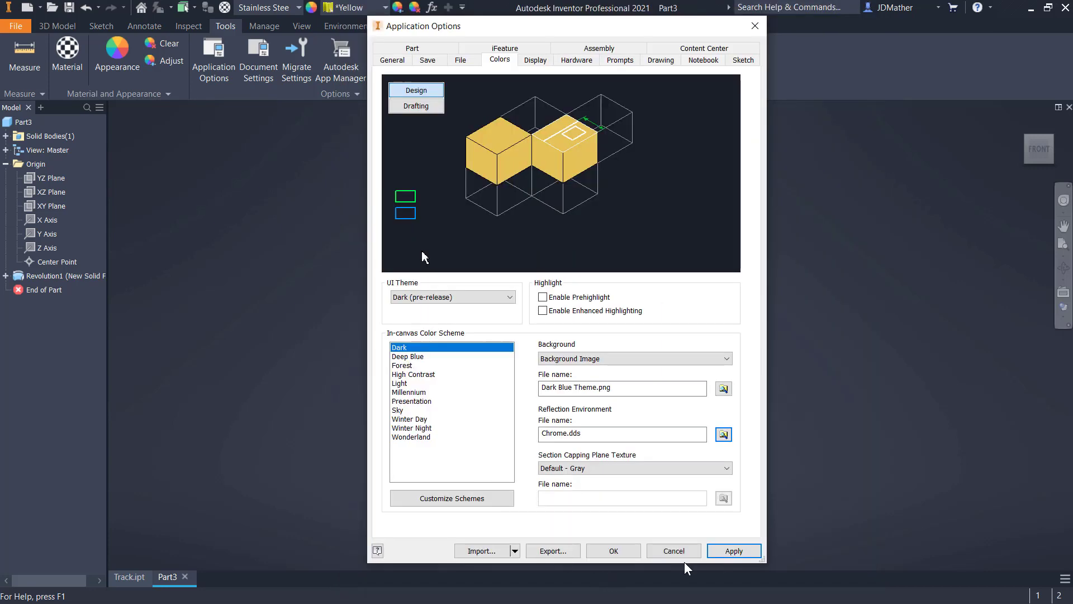
{"action": "left_click", "coordinate": [614, 551]}
- Save the ball part as Yellow Bearing in the Loop-d-Loop folder
{"action": "key", "text": "ctrl+s"}
{"action": "key", "text": "End"}
{"action": "key", "text": "BackSpace"}
{"action": "key", "text": "BackSpace"}
{"action": "key", "text": "BackSpace"}
{"action": "key", "text": "BackSpace"}
{"action": "key", "text": "BackSpace"}
{"action": "key", "text": "BackSpace"}
{"action": "key", "text": "BackSpace"}
{"action": "key", "text": "BackSpace"}
{"action": "key", "text": "BackSpace"}
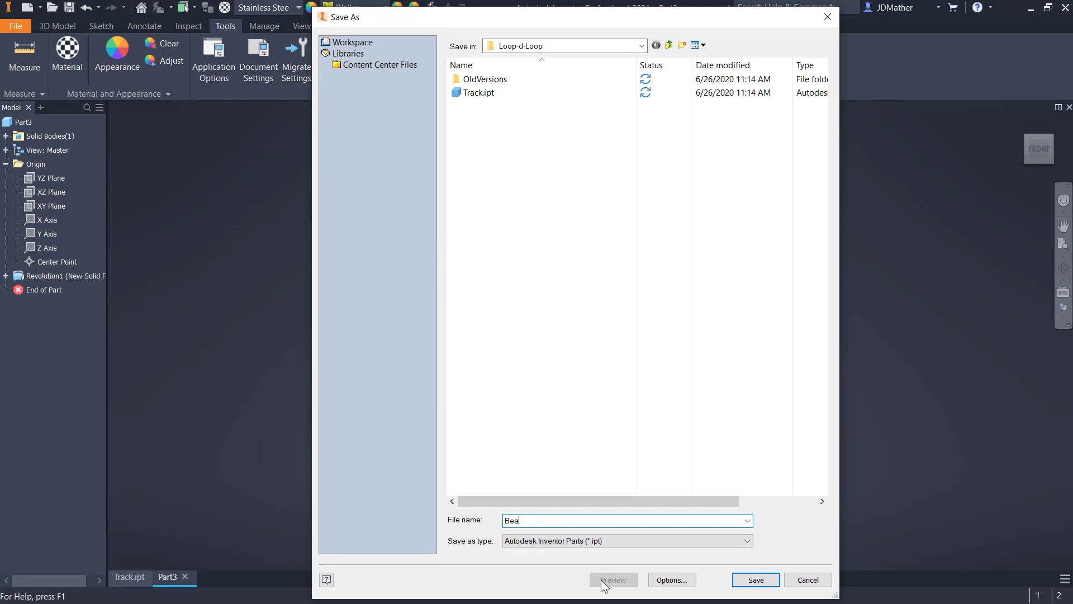
{"action": "type", "text": "Yellow Bearing"}
{"action": "key", "text": "Return"}
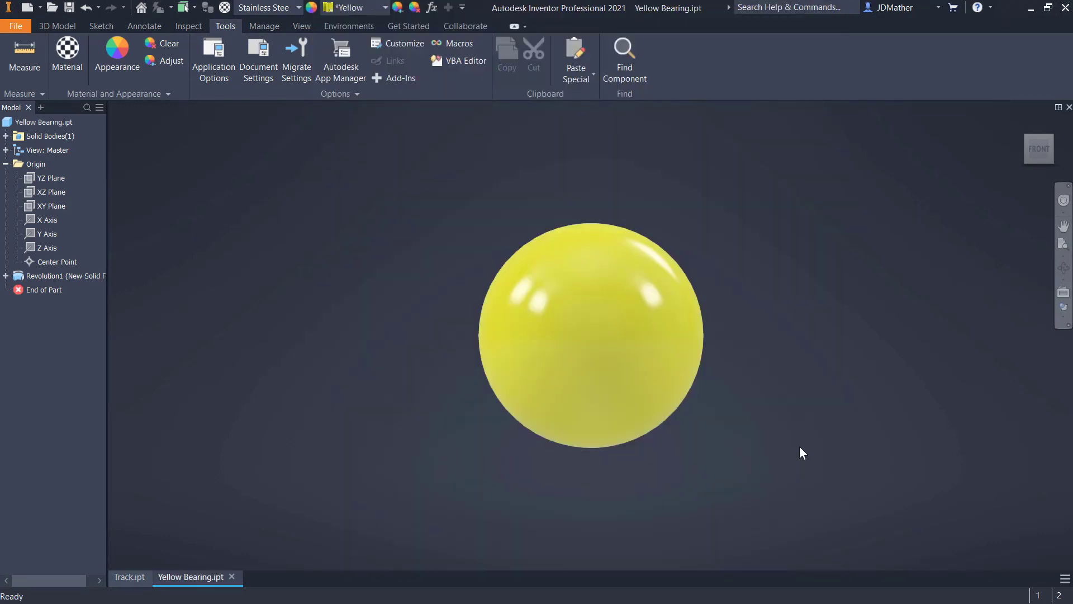
- Switch to Track.ipt and start a new sketch on the end face of the track's upper straight section
{"action": "left_click", "coordinate": [144, 576]}
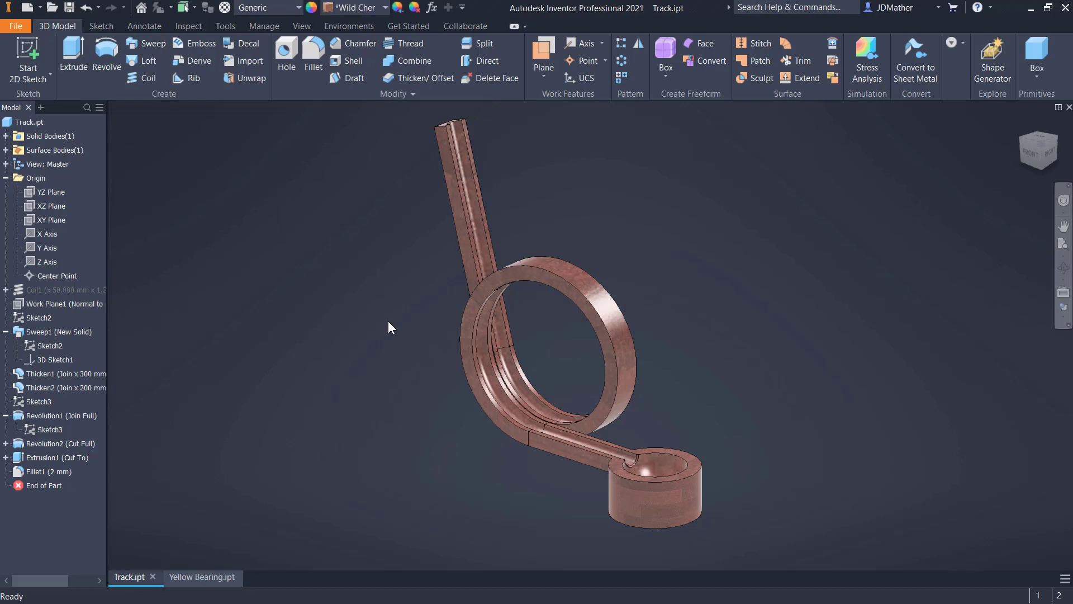
{"action": "left_click", "coordinate": [478, 268]}
{"action": "middle_click_drag", "start_coordinate": [478, 268], "coordinate": [754, 207], "text": "shift"}
{"action": "scroll", "coordinate": [750, 207], "scroll_direction": "down", "scroll_amount": 5}
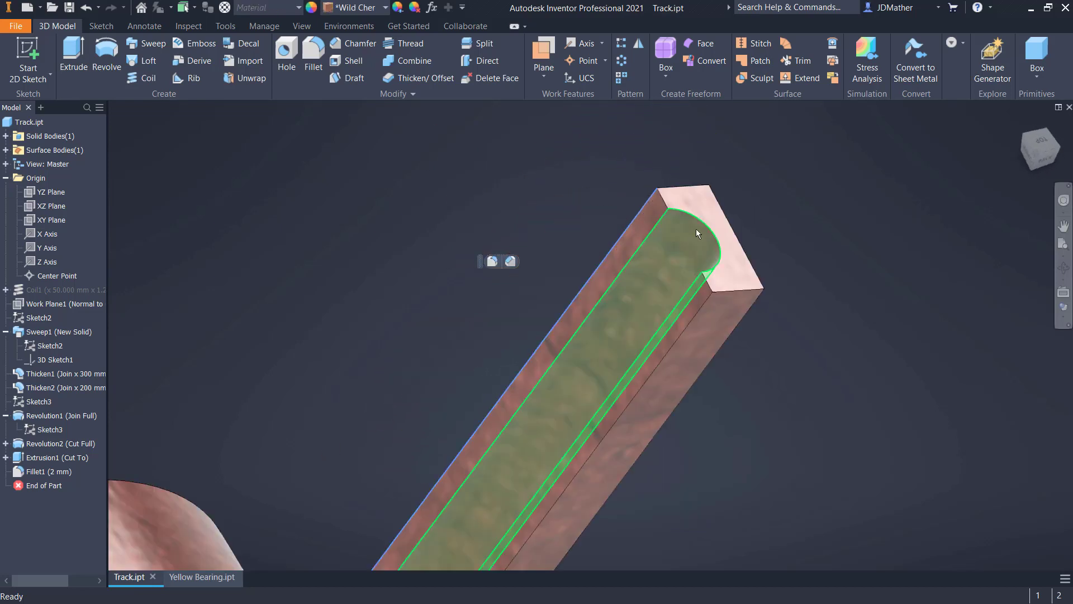
{"action": "scroll", "coordinate": [696, 234], "scroll_direction": "down", "scroll_amount": 1}
{"action": "left_click", "coordinate": [747, 278]}
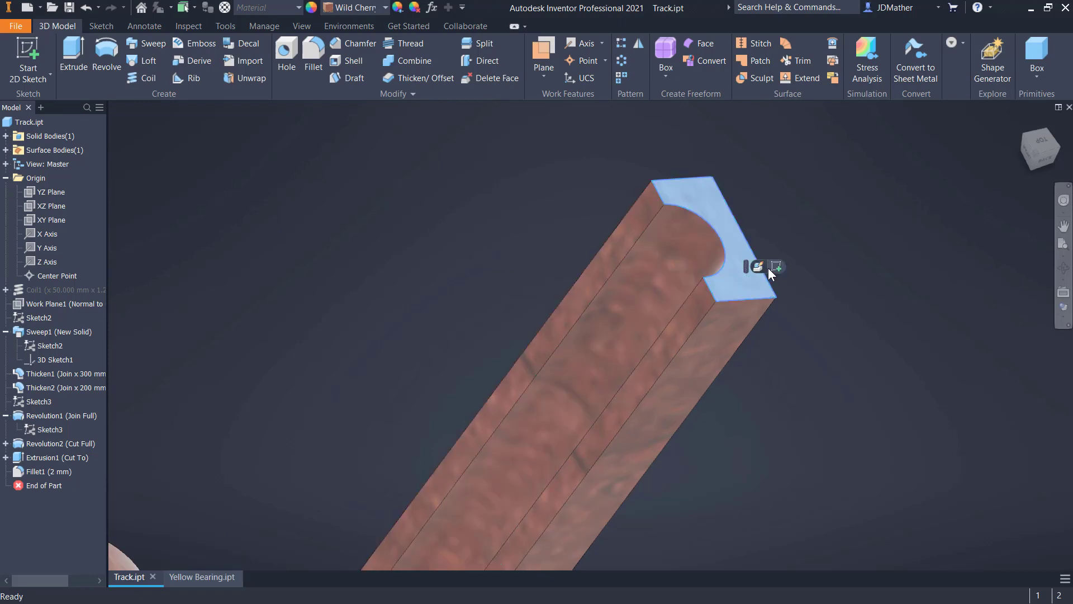
{"action": "left_click", "coordinate": [778, 264]}
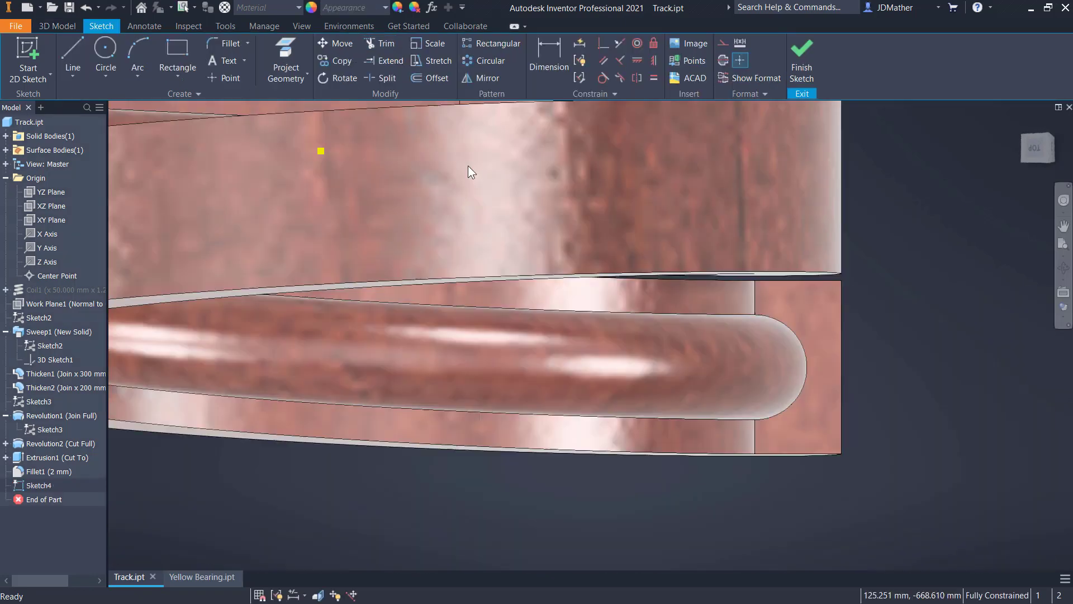
- Project the two corner points of the groove's open side into the sketch and join them with a line
{"action": "left_click", "coordinate": [285, 63]}
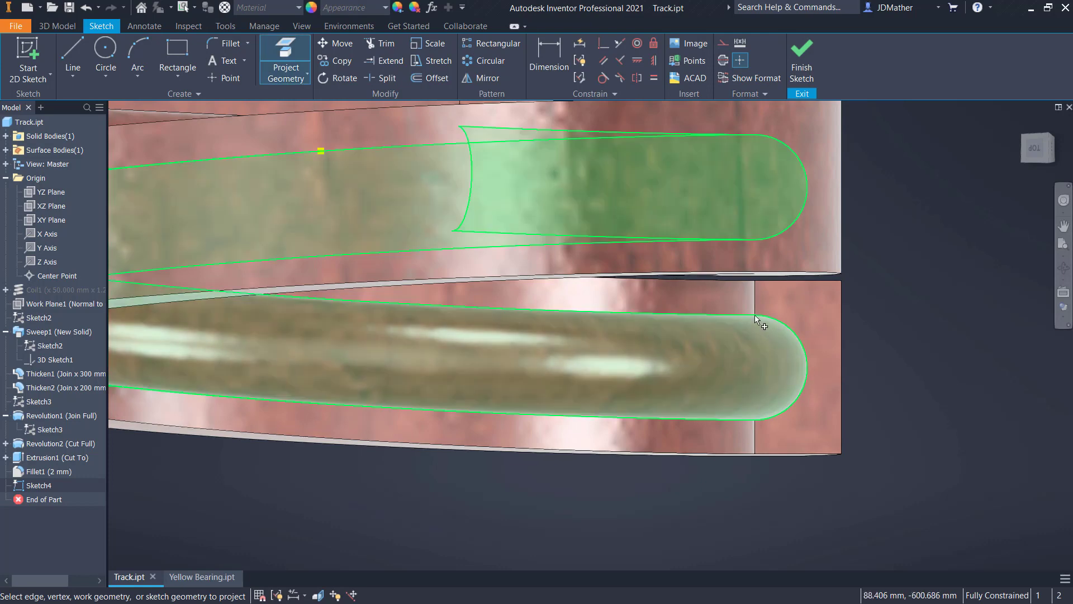
{"action": "left_click", "coordinate": [754, 420]}
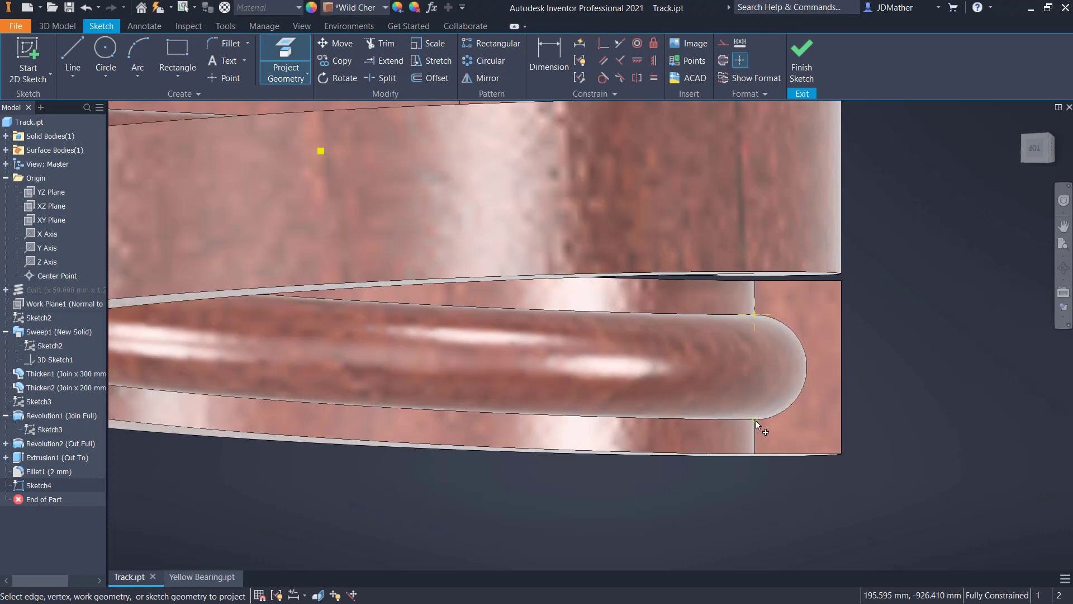
{"action": "key", "text": "l"}
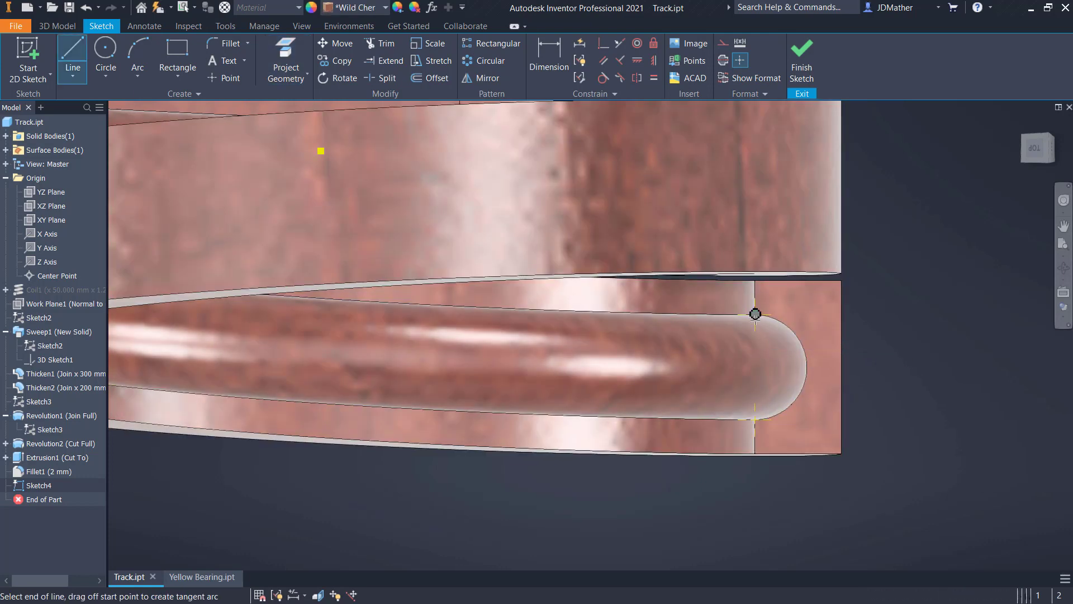
{"action": "left_click", "coordinate": [755, 314]}
- Add a sketch point at the line's midpoint, finish the sketch and create a work point on that point
{"action": "left_click", "coordinate": [234, 79]}
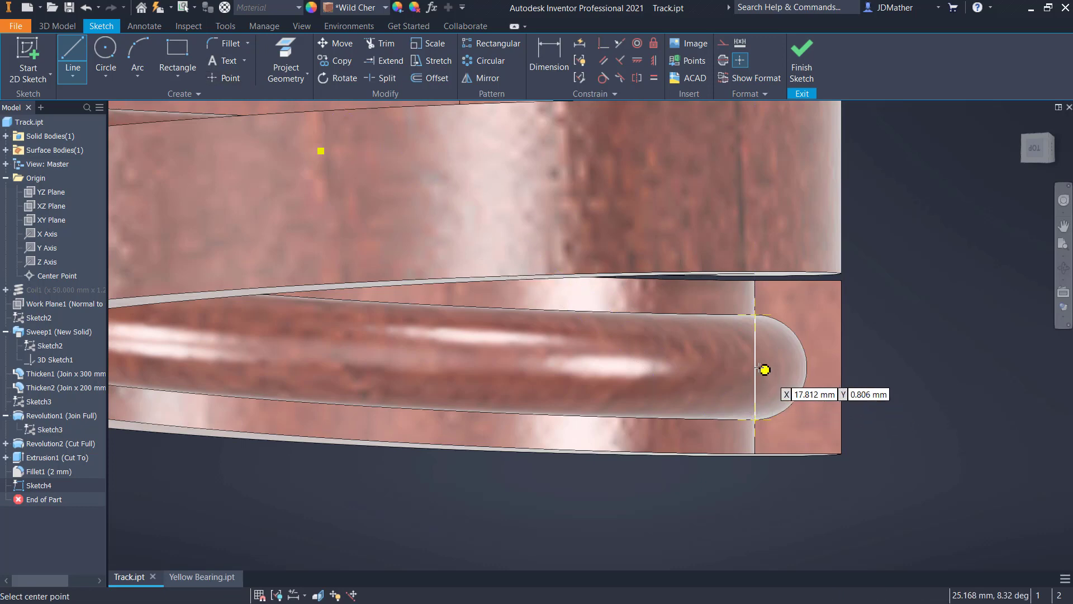
{"action": "key", "text": "F6"}
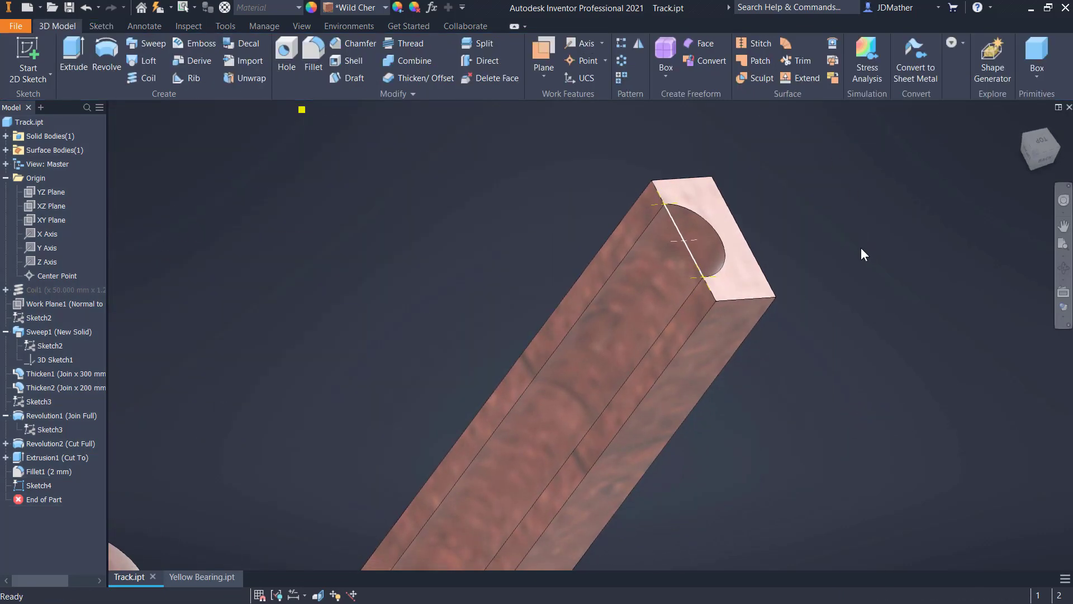
{"action": "left_click", "coordinate": [579, 62]}
{"action": "left_click", "coordinate": [676, 241]}
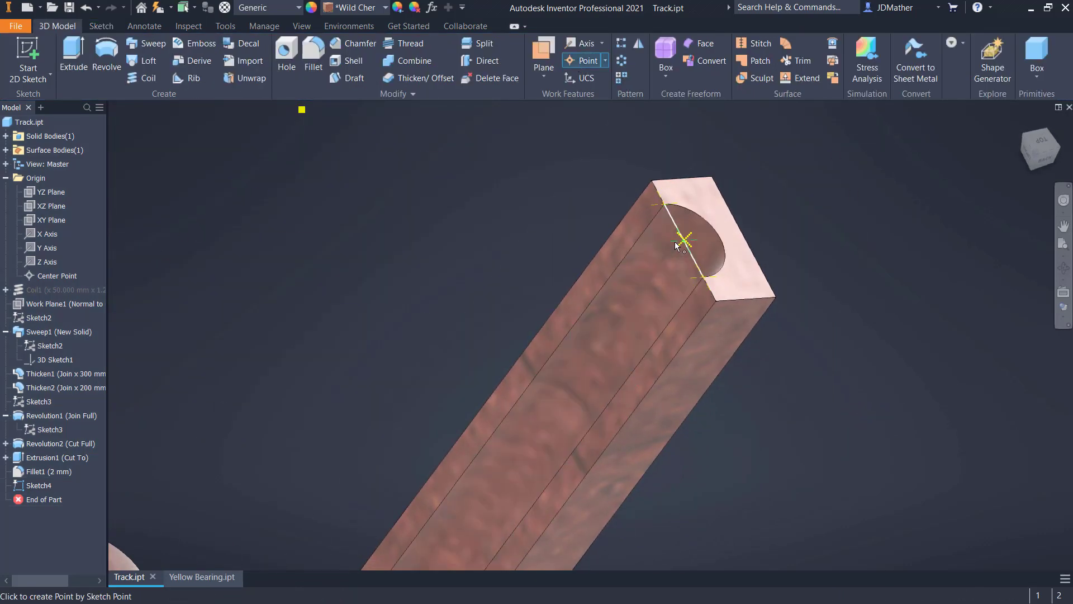
- Hide the end-face sketch and the new work point, and save the Track part
{"action": "right_click", "coordinate": [32, 484]}
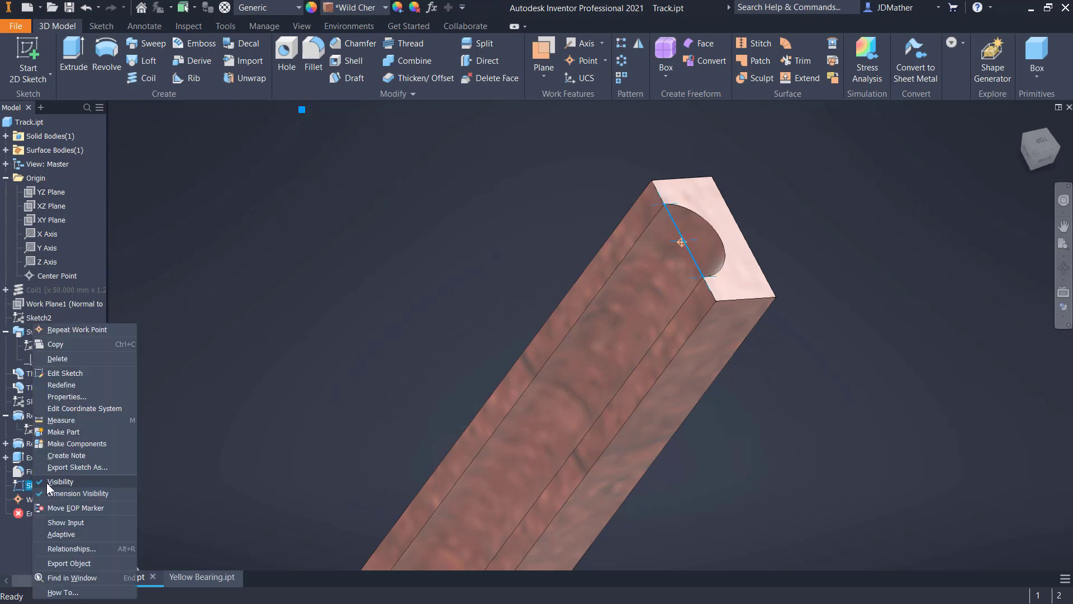
{"action": "left_click", "coordinate": [42, 495]}
{"action": "right_click", "coordinate": [42, 495]}
{"action": "left_click", "coordinate": [87, 513]}
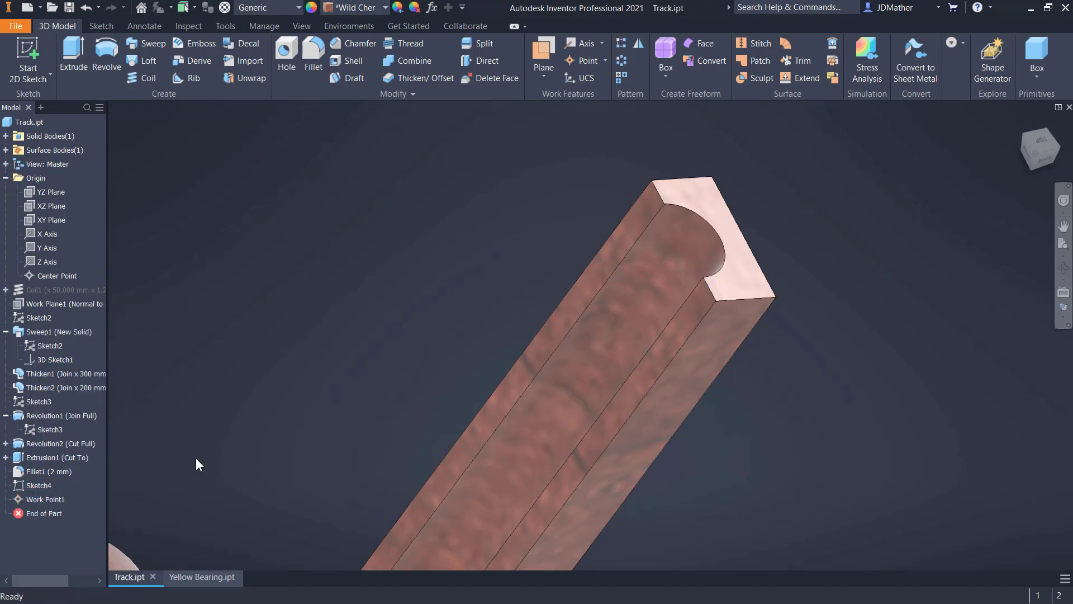
{"action": "scroll", "coordinate": [227, 119], "scroll_direction": "down", "scroll_amount": 3}
{"action": "left_click", "coordinate": [70, 7]}
{"action": "scroll", "coordinate": [539, 307], "scroll_direction": "down", "scroll_amount": 5}
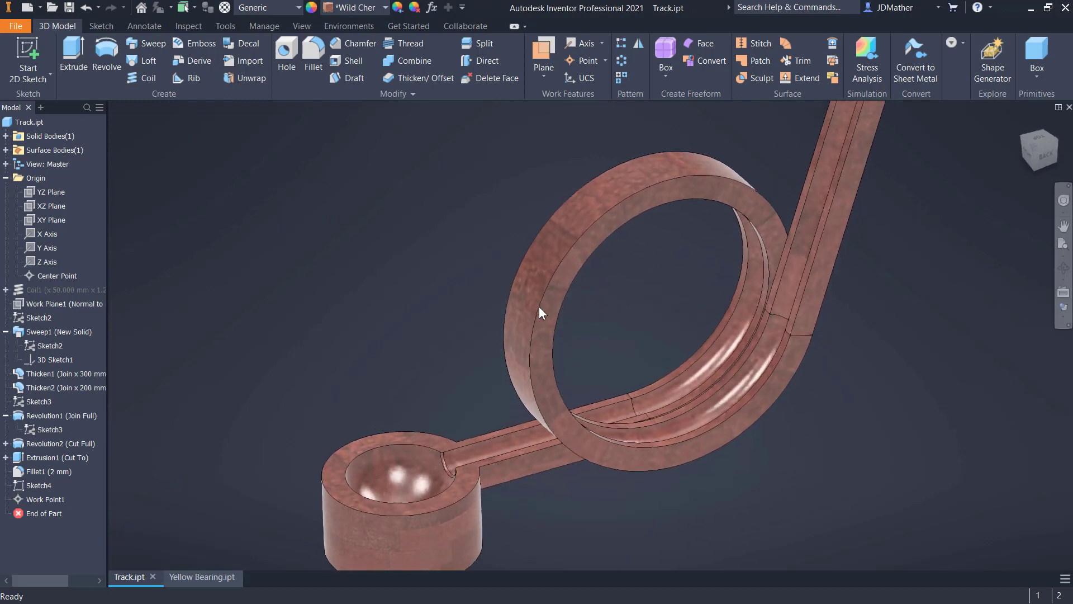
{"action": "scroll", "coordinate": [785, 433], "scroll_direction": "up", "scroll_amount": 2}
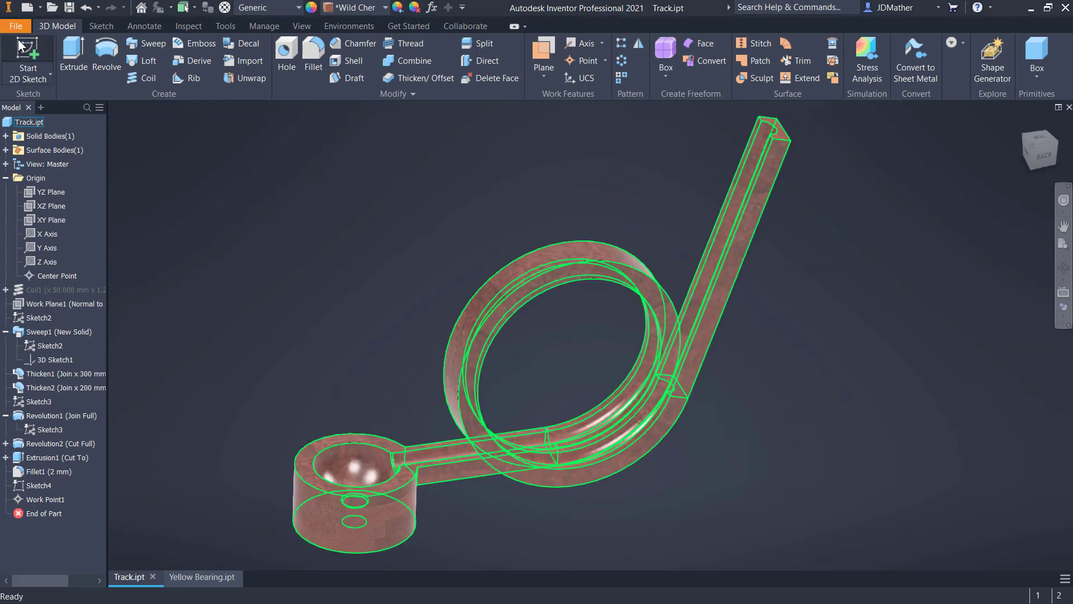
- Create a new assembly from the metric Standard (mm).iam template and save it as Loop-d-Loop in the Loop-d-Loop folder
{"action": "left_click", "coordinate": [27, 8]}
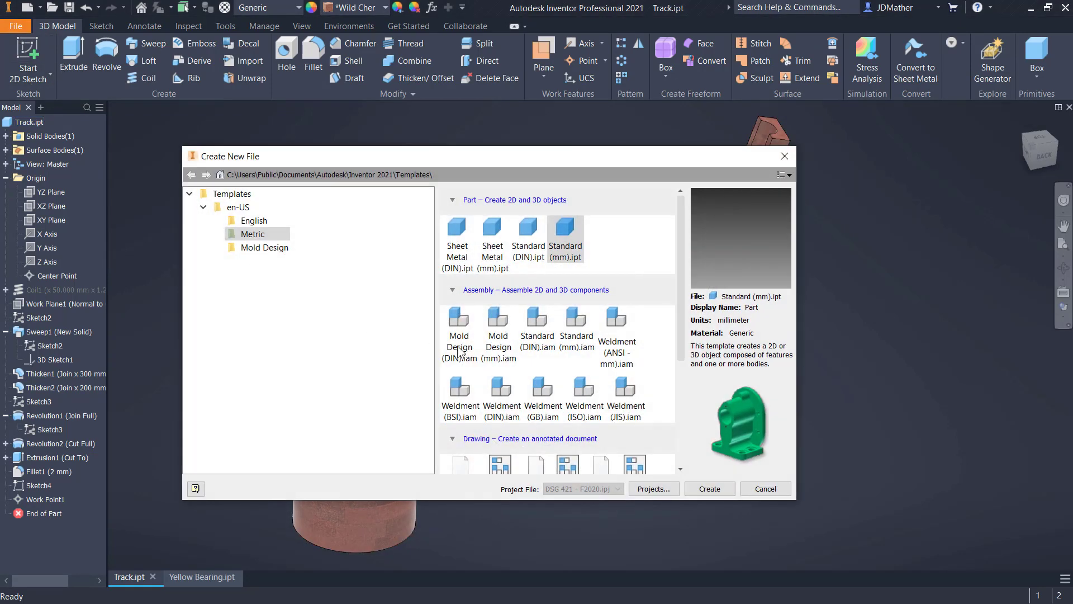
{"action": "left_click", "coordinate": [580, 351]}
{"action": "left_click", "coordinate": [696, 490]}
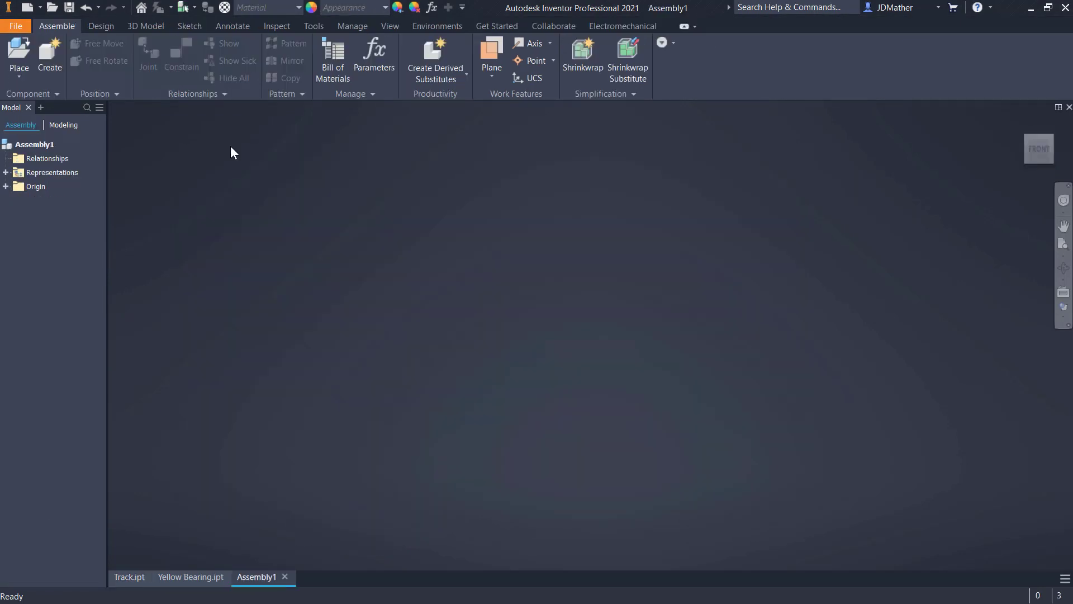
{"action": "left_click", "coordinate": [67, 10]}
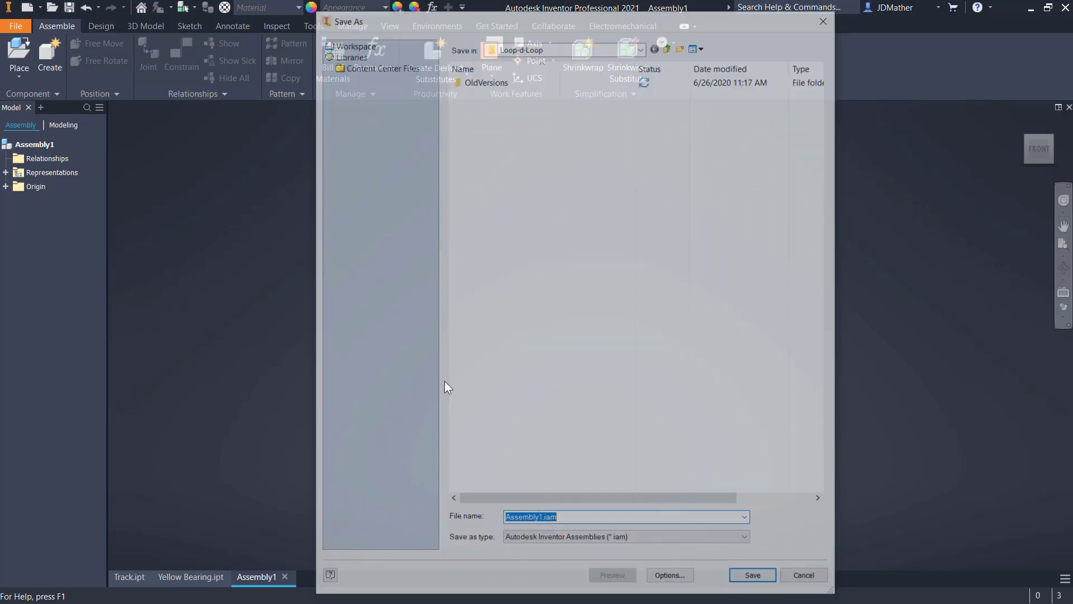
{"action": "type", "text": "Loop"}
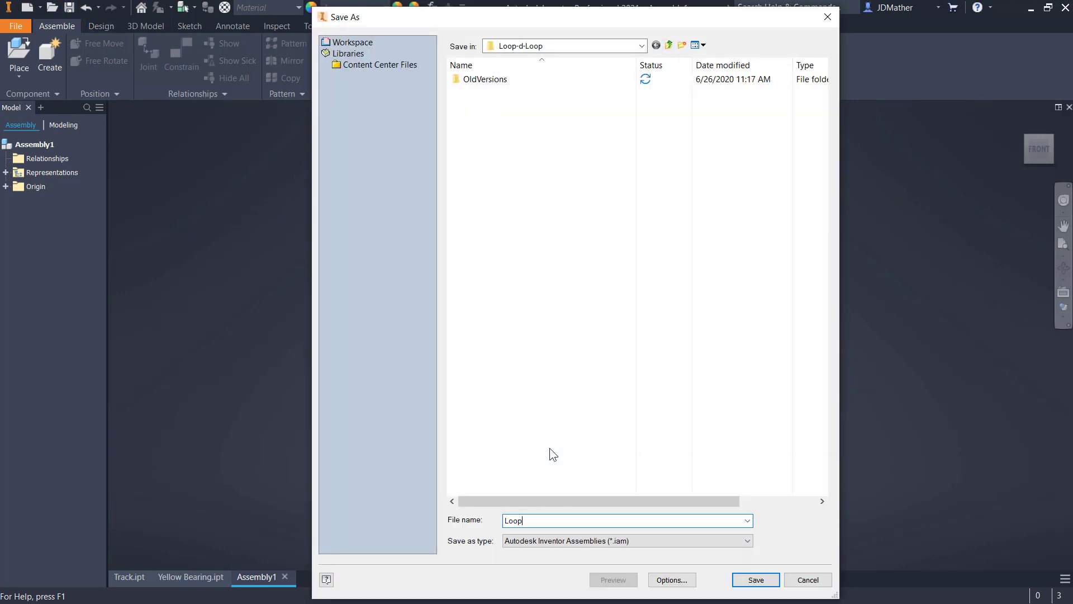
{"action": "type", "text": "-d-Loop"}
{"action": "key", "text": "Return"}
- Place Track.ipt from the Loop-d-Loop folder into the assembly
{"action": "left_click", "coordinate": [18, 58]}
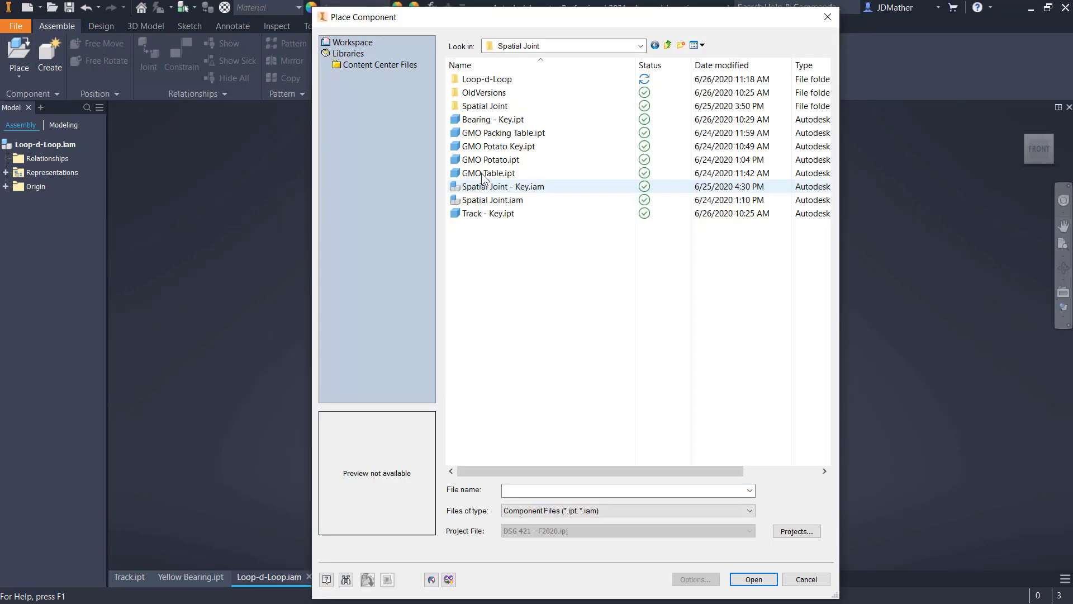
{"action": "double_click", "coordinate": [471, 82]}
{"action": "double_click", "coordinate": [476, 106]}
{"action": "right_click", "coordinate": [641, 392]}
{"action": "left_click", "coordinate": [665, 410]}
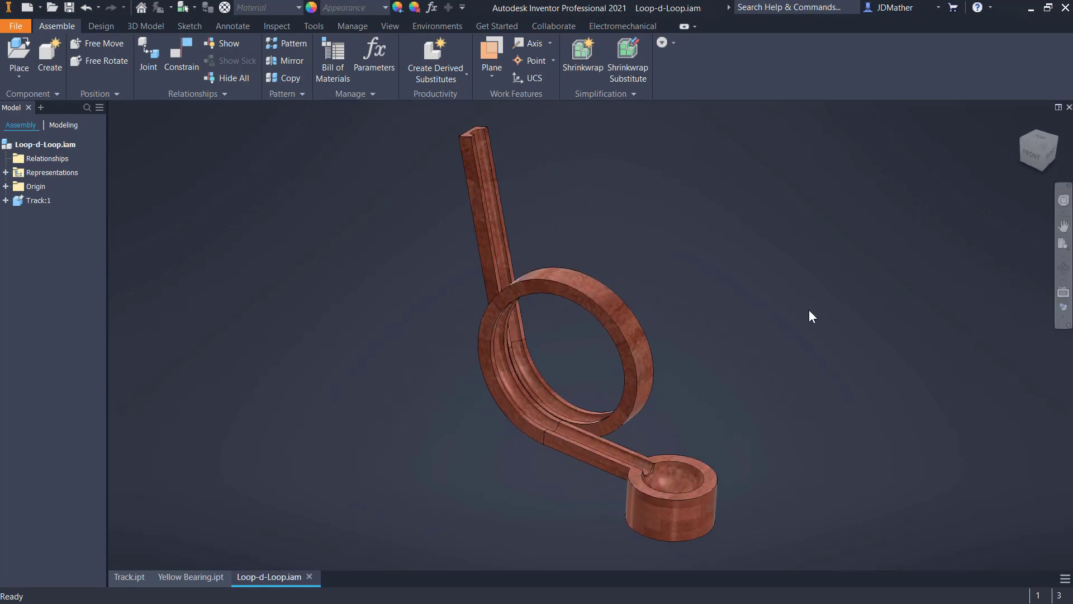
- Set a view showing the whole track as the home view with Fixed Distance and return to it
{"action": "left_click_drag", "start_coordinate": [1044, 148], "coordinate": [1038, 149]}
{"action": "right_click", "coordinate": [1037, 149]}
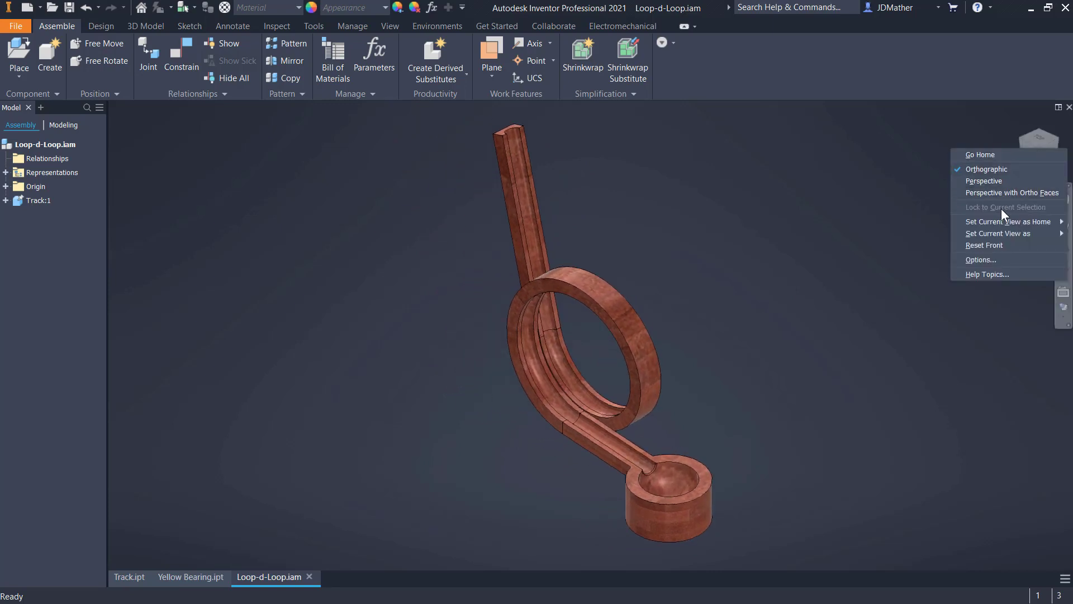
{"action": "mouse_move", "coordinate": [997, 222]}
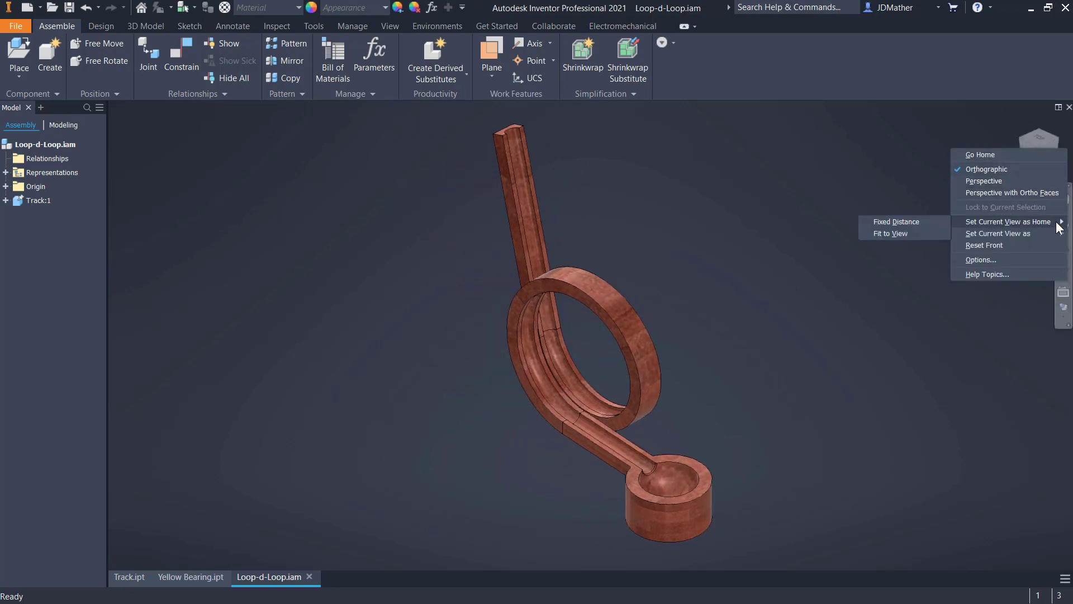
{"action": "left_click", "coordinate": [888, 219]}
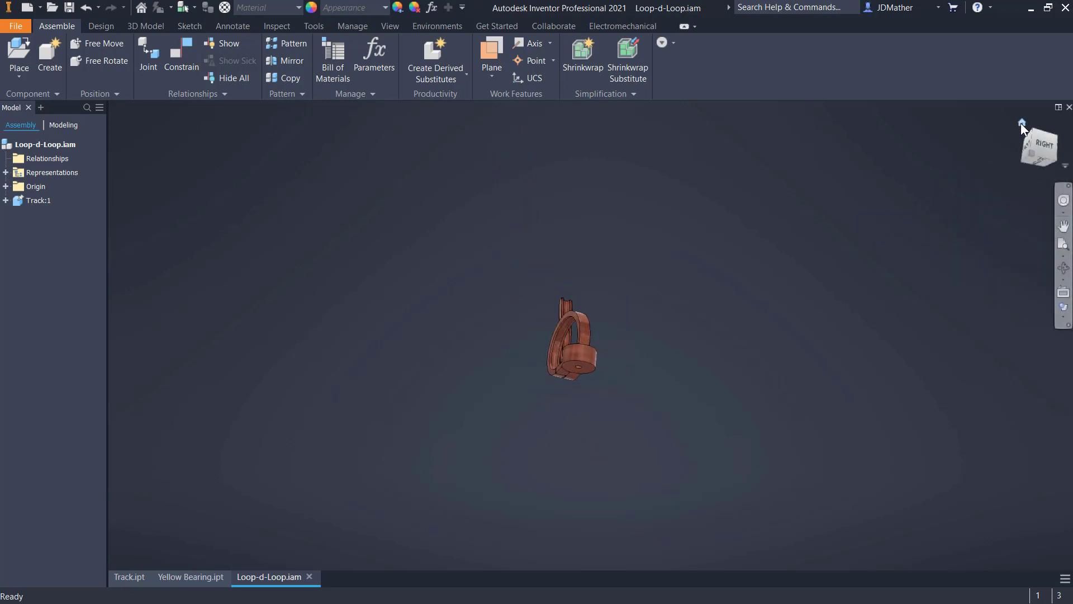
{"action": "left_click", "coordinate": [1021, 123]}
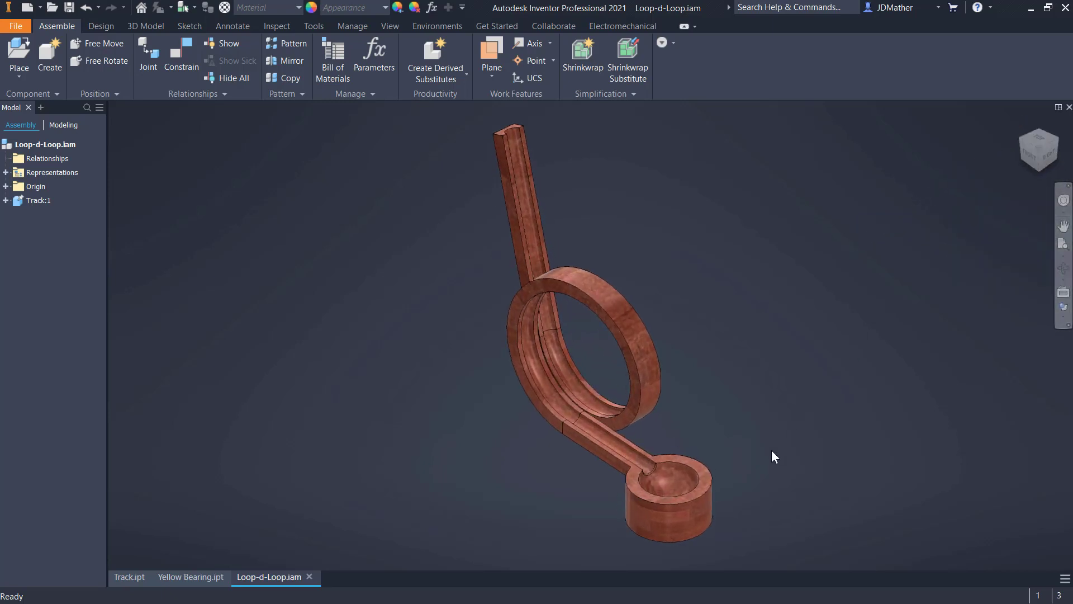
- Place Yellow Bearing.ipt in the assembly near the upper end of the track
{"action": "key", "text": "p"}
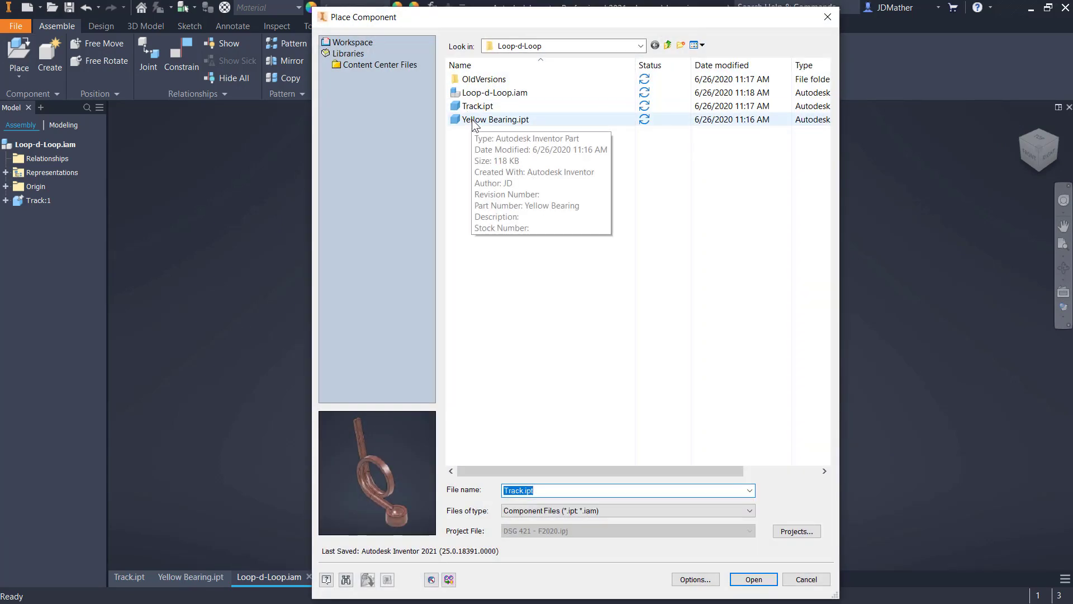
{"action": "left_click", "coordinate": [481, 120]}
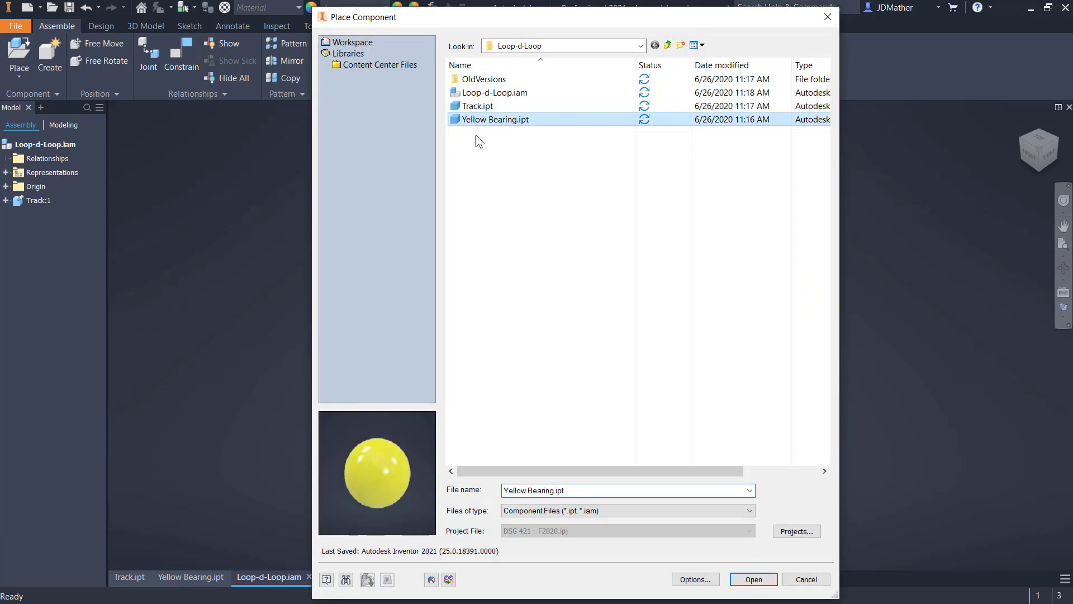
{"action": "left_click", "coordinate": [753, 579]}
{"action": "middle_click_drag", "start_coordinate": [507, 251], "coordinate": [641, 206], "text": "shift"}
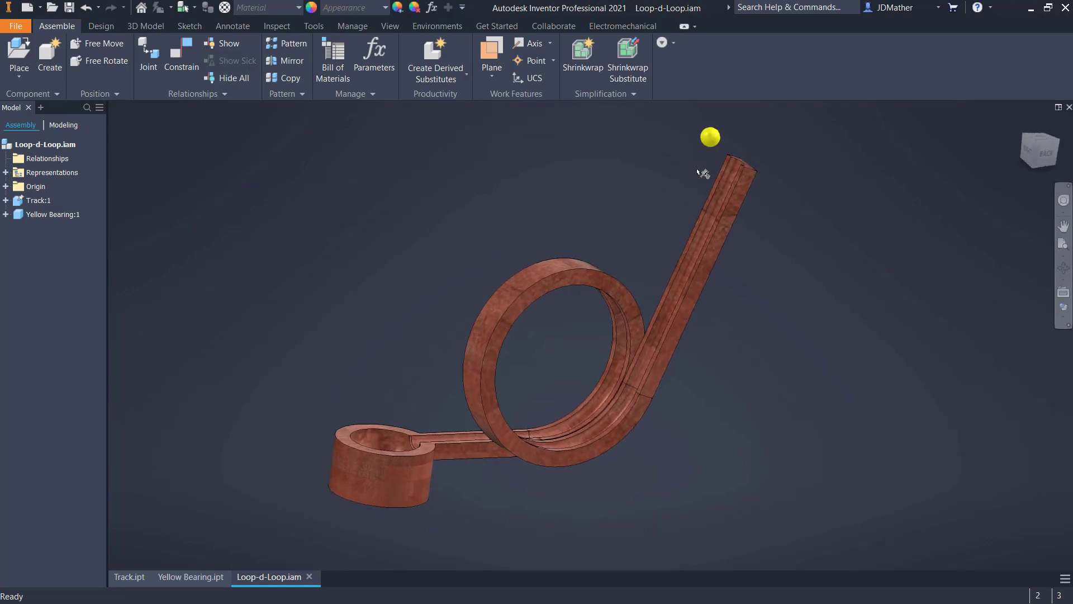
- Expand the Track and Yellow Bearing components with their origin folders and switch the browser to the Modeling view
{"action": "left_click", "coordinate": [6, 201]}
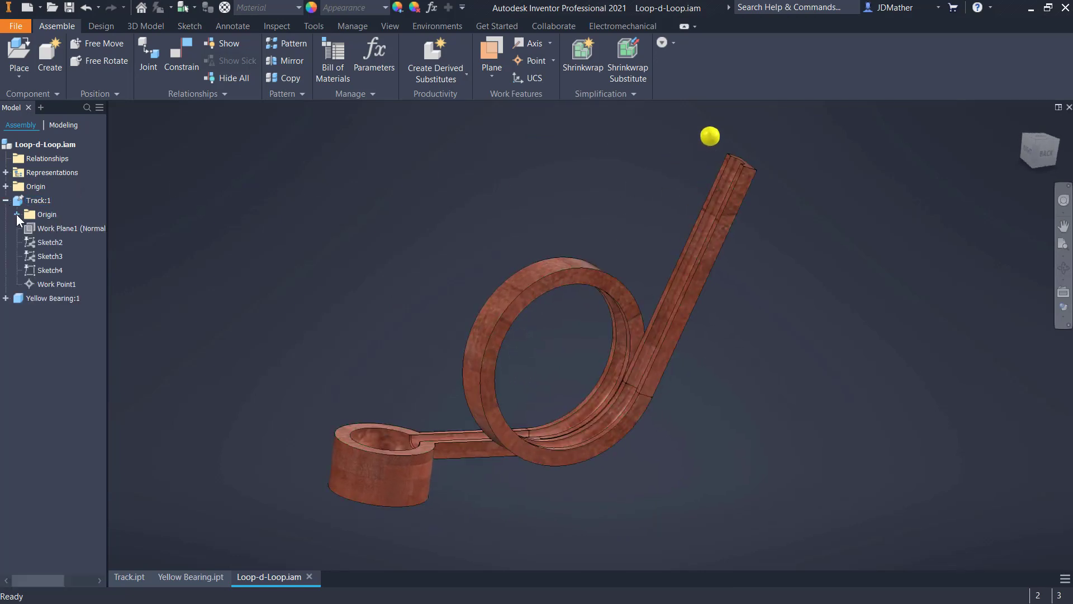
{"action": "left_click", "coordinate": [16, 214]}
{"action": "left_click", "coordinate": [5, 396]}
{"action": "middle_click_drag", "start_coordinate": [193, 384], "coordinate": [104, 397], "text": "shift"}
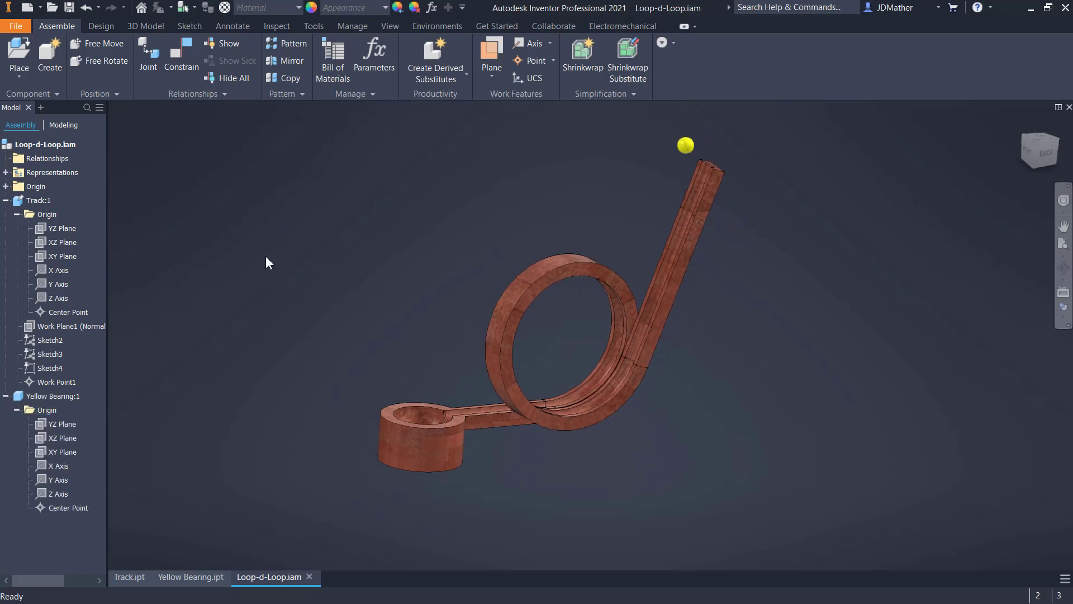
{"action": "left_click", "coordinate": [55, 125]}
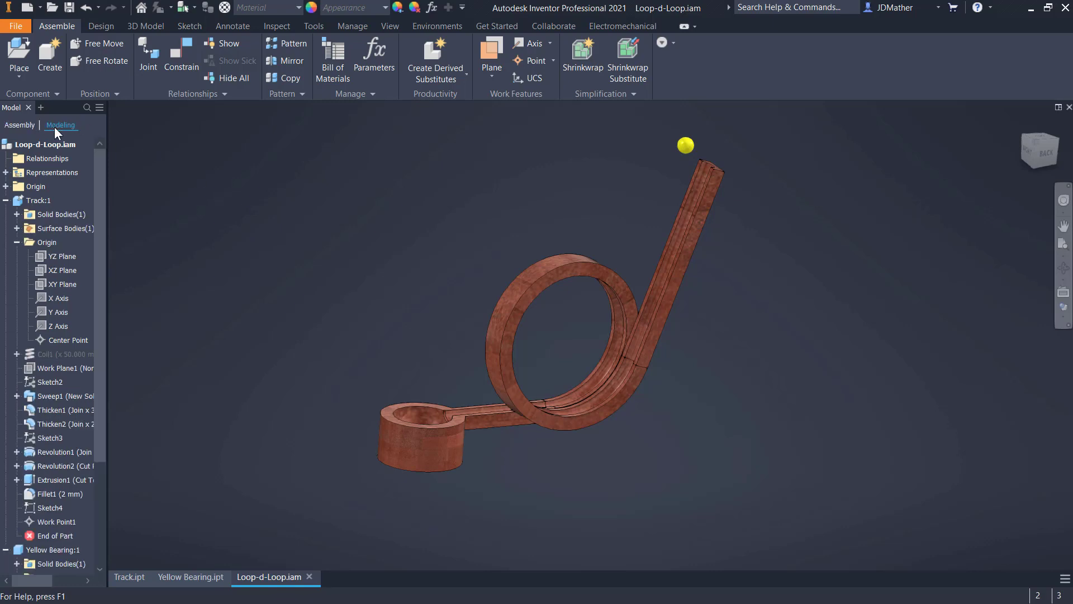
{"action": "scroll", "coordinate": [84, 363], "scroll_direction": "down", "scroll_amount": 3}
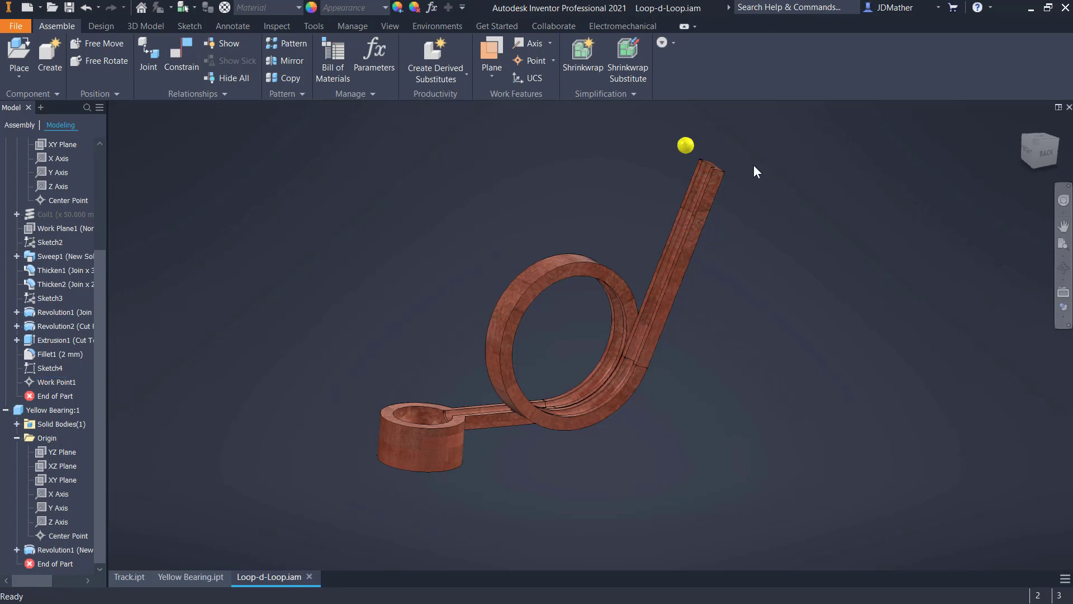
- Mate the ball's center point to Work Point1 at the track's upper end with a 0 mm offset
{"action": "scroll", "coordinate": [713, 154], "scroll_direction": "up", "scroll_amount": 5}
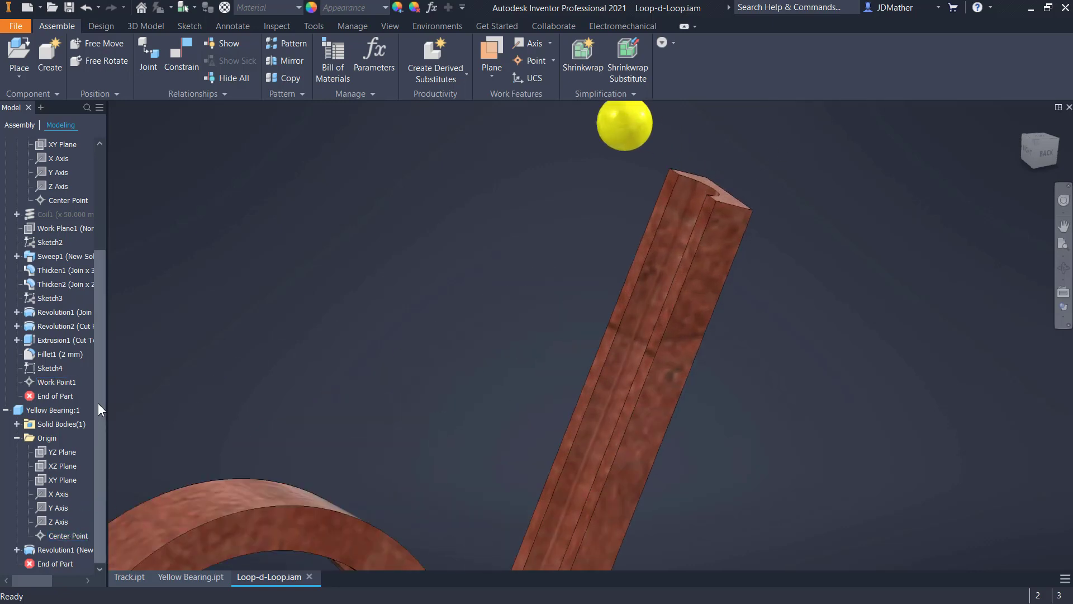
{"action": "left_click", "coordinate": [65, 383]}
{"action": "key", "text": "c"}
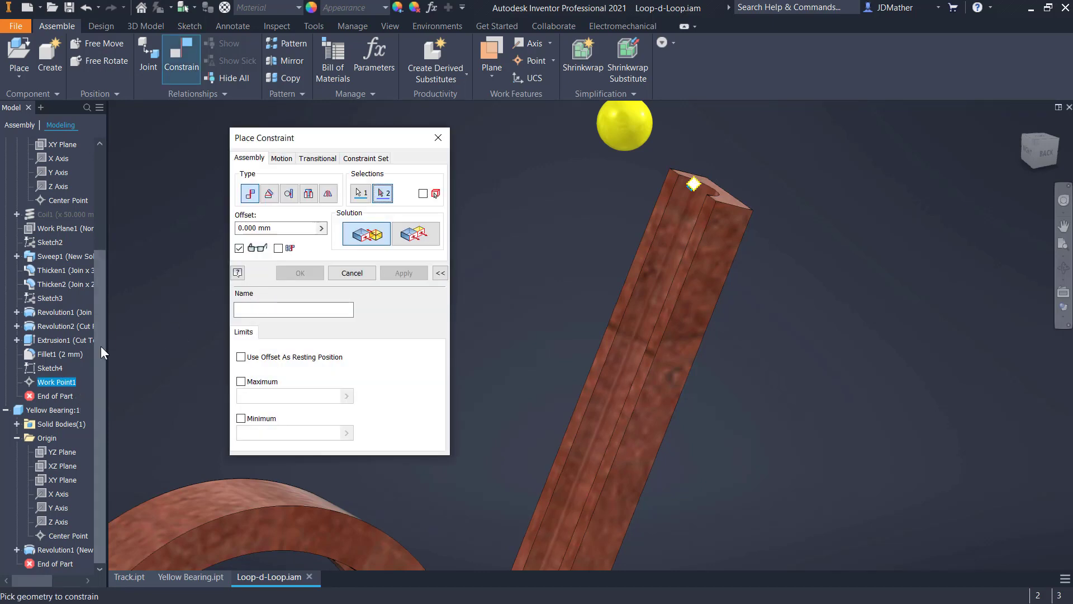
{"action": "left_click", "coordinate": [55, 538]}
{"action": "key", "text": "Return"}
- Return the browser to the Assembly view and collapse the Track and Yellow Bearing components
{"action": "left_click", "coordinate": [20, 126]}
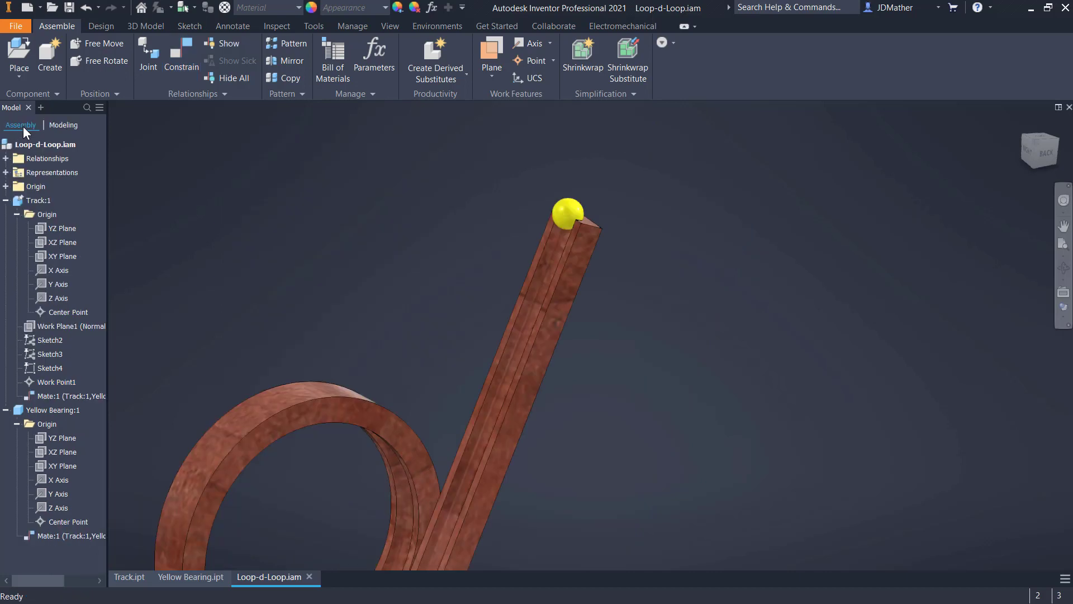
{"action": "left_click", "coordinate": [8, 200]}
{"action": "left_click", "coordinate": [6, 214]}
{"action": "key", "text": "Home"}
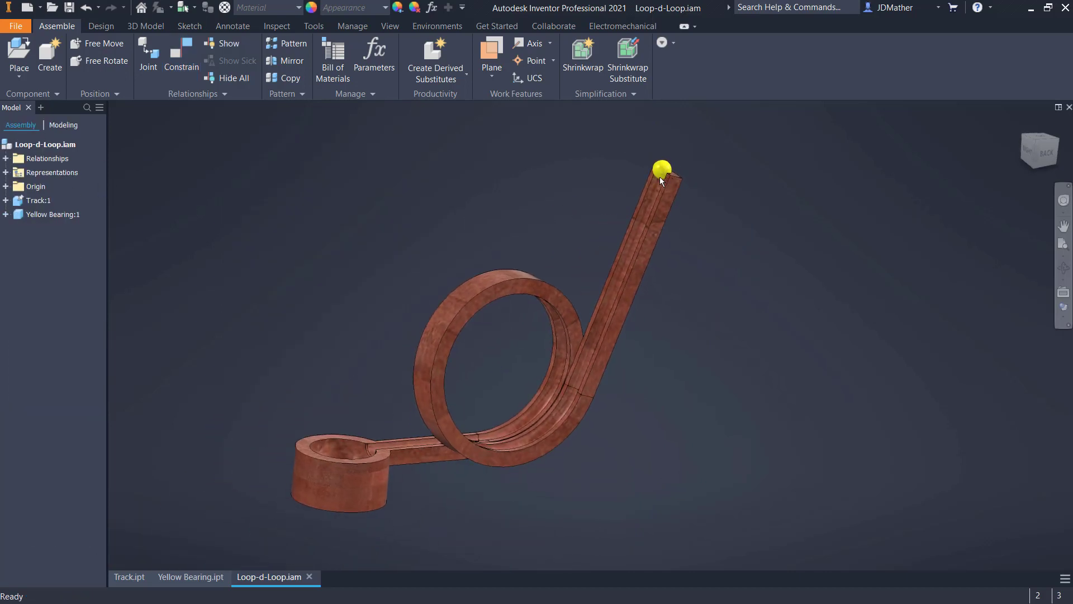
- Try to move the mated ball, and rename its mate in the Relationships folder as "Home Position - Suppress This"
{"action": "left_click_drag", "start_coordinate": [665, 168], "coordinate": [582, 166]}
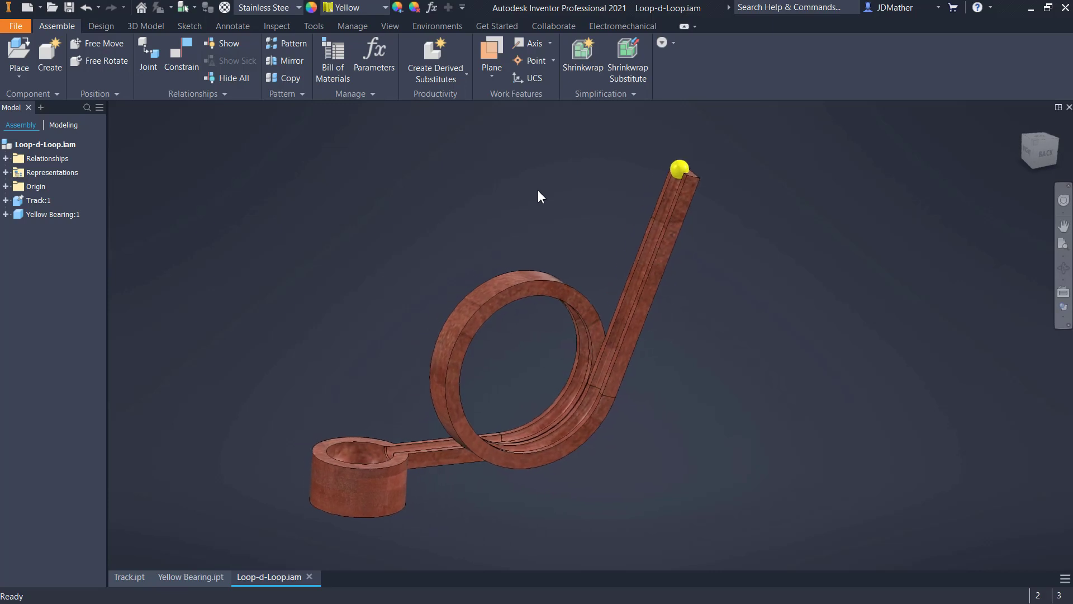
{"action": "left_click", "coordinate": [6, 158]}
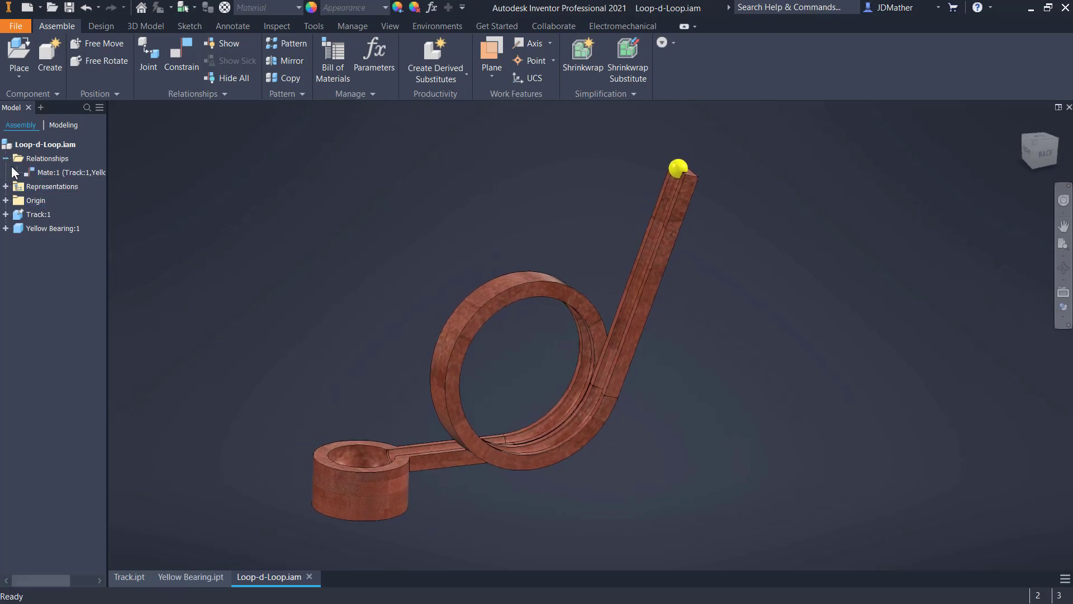
{"action": "left_click", "coordinate": [40, 172]}
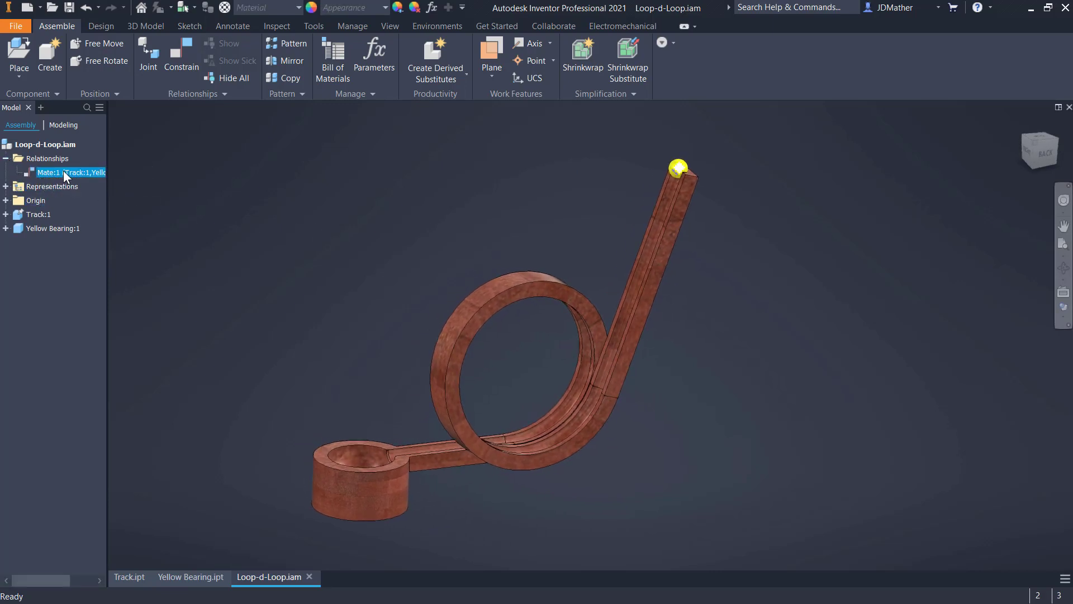
{"action": "left_click", "coordinate": [64, 173]}
{"action": "type", "text": "H"}
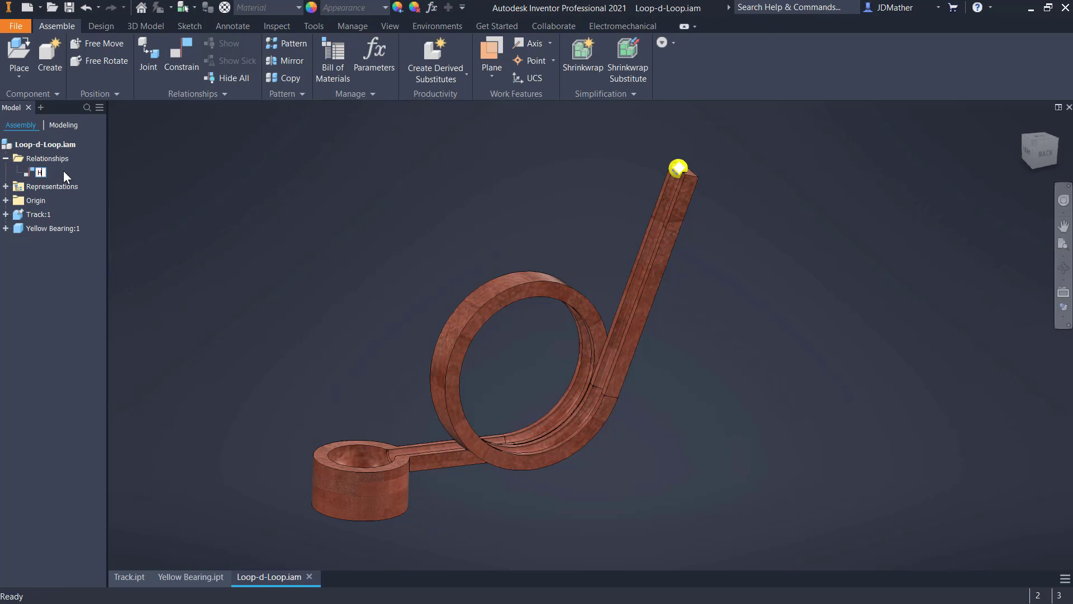
{"action": "type", "text": "ome Position - Suppress This (T"}
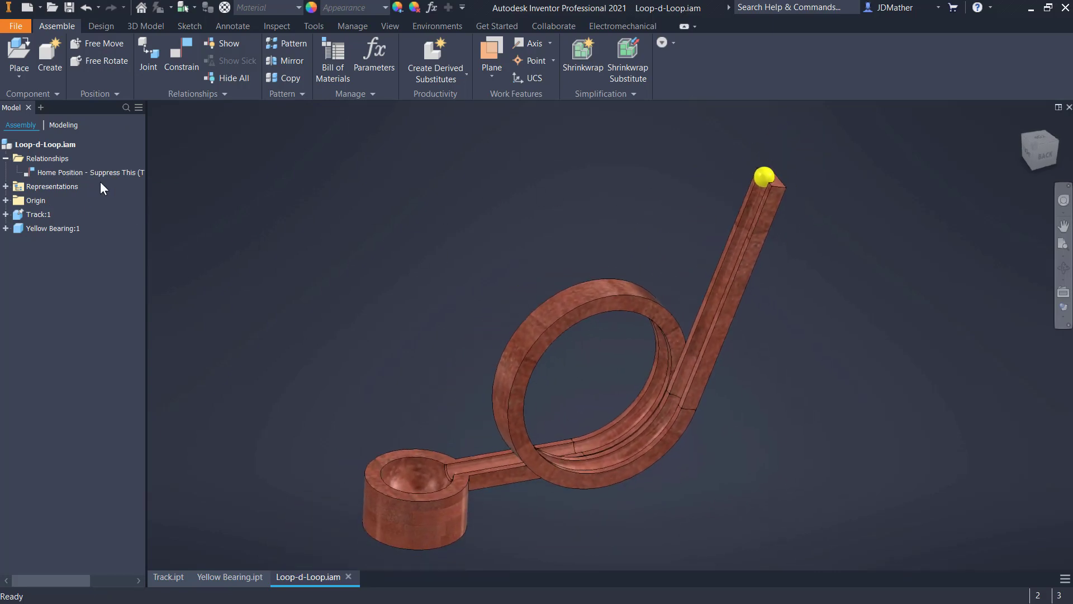
- Temporarily suppress the Home Position mate to test moving the ball off the track, and reactivate the mate
{"action": "right_click", "coordinate": [100, 172]}
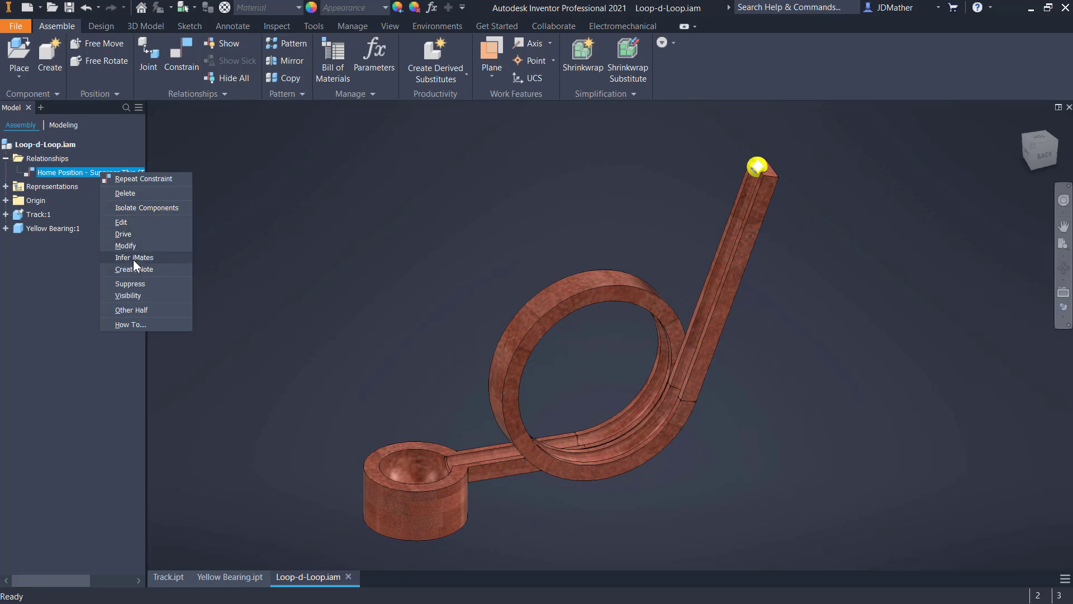
{"action": "left_click", "coordinate": [129, 284]}
{"action": "left_click_drag", "start_coordinate": [757, 166], "coordinate": [615, 196]}
{"action": "right_click", "coordinate": [82, 174]}
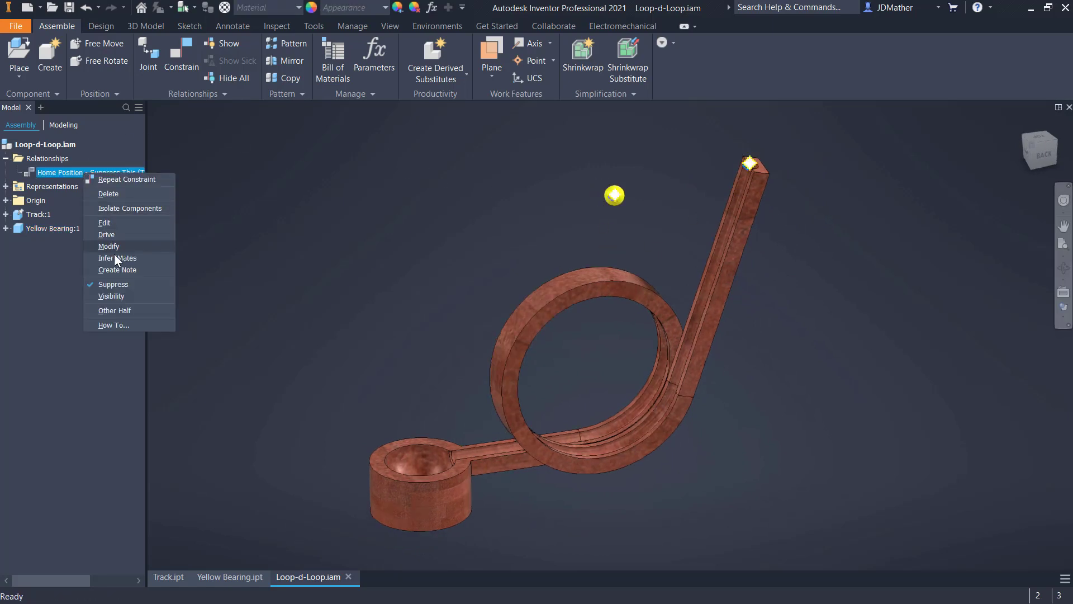
{"action": "left_click", "coordinate": [116, 285]}
- Suppress the Home Position mate and enter the Dynamic Simulation environment
{"action": "right_click", "coordinate": [70, 174]}
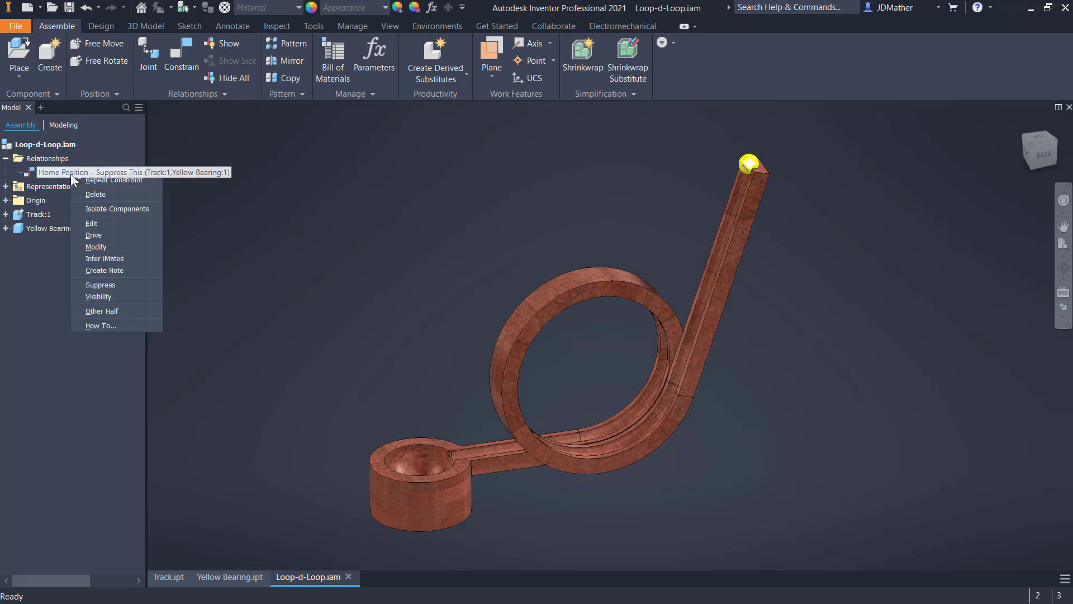
{"action": "left_click", "coordinate": [102, 286]}
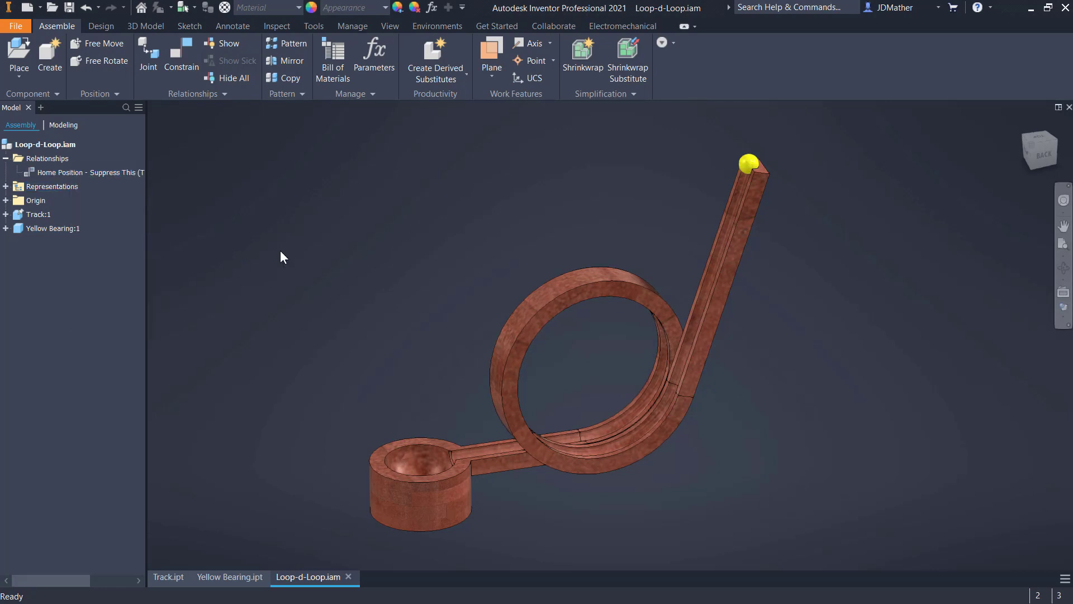
{"action": "left_click", "coordinate": [437, 26]}
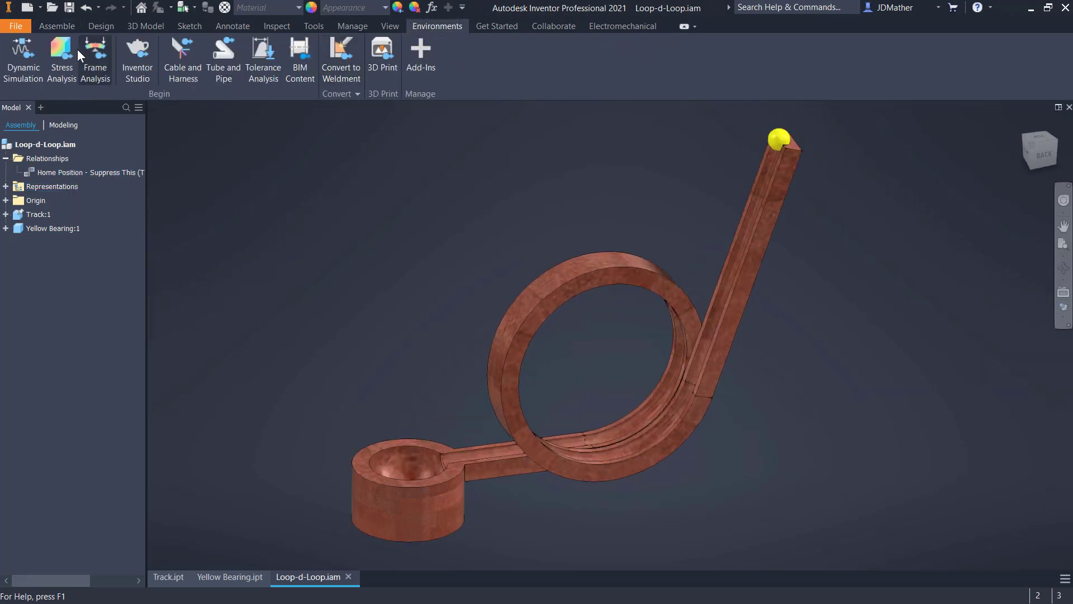
{"action": "left_click", "coordinate": [24, 56]}
{"action": "left_click_drag", "start_coordinate": [189, 119], "coordinate": [332, 132]}
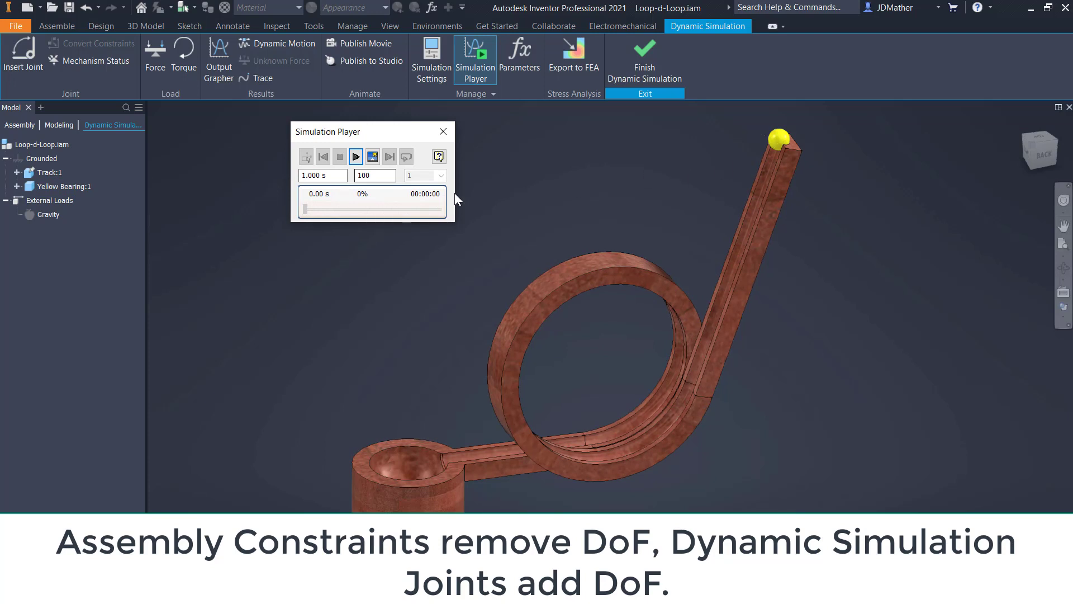
- Start a Spatial joint with the cup's outer cylindrical face as Component 1's Z axis and the track's Work Point1 as its origin
{"action": "left_click", "coordinate": [27, 56]}
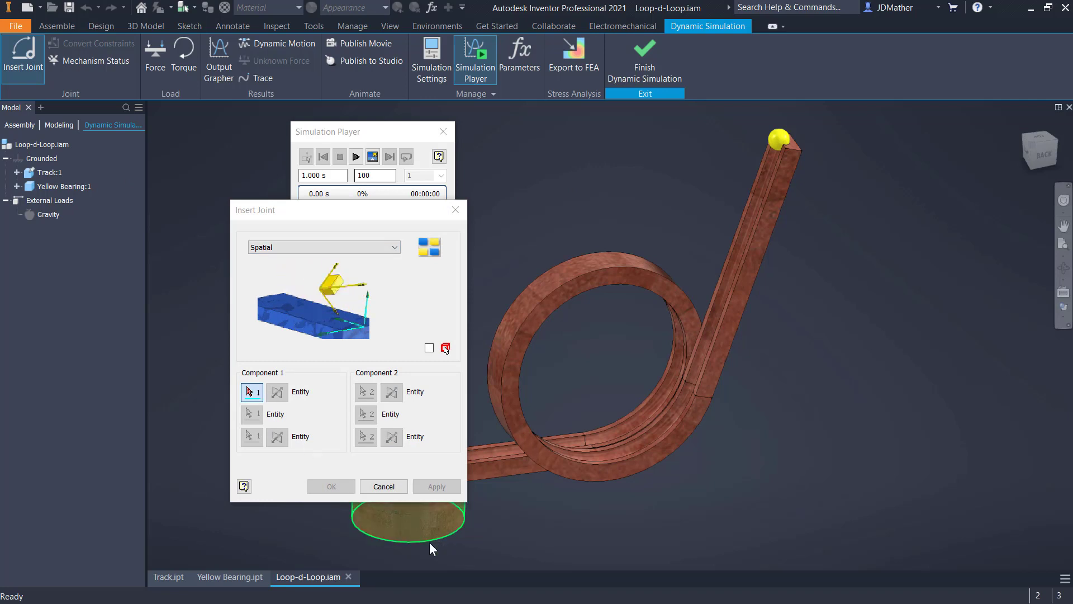
{"action": "left_click", "coordinate": [414, 533]}
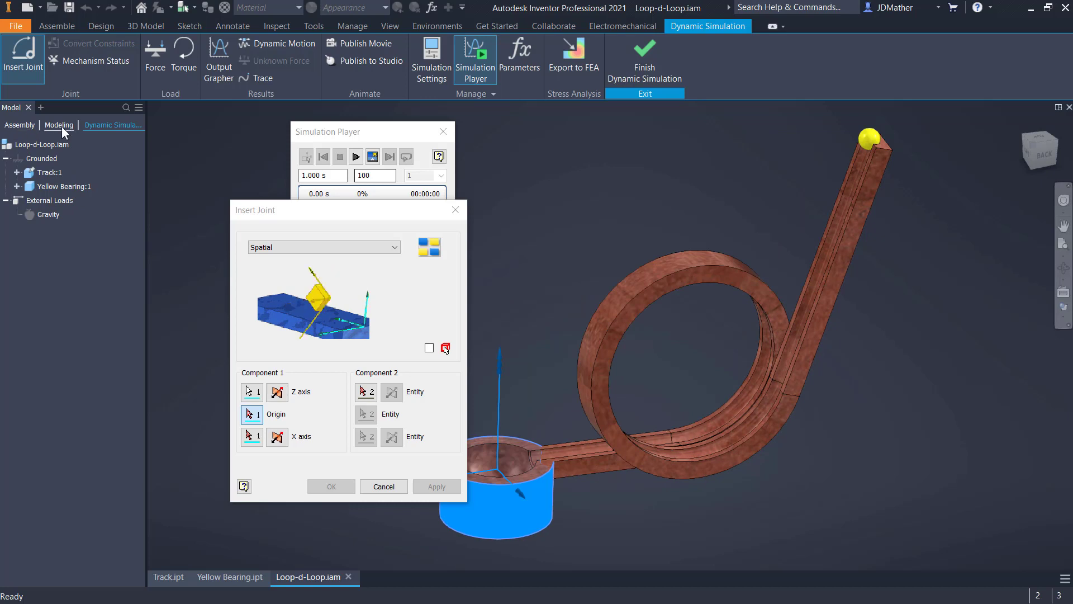
{"action": "left_click", "coordinate": [62, 128]}
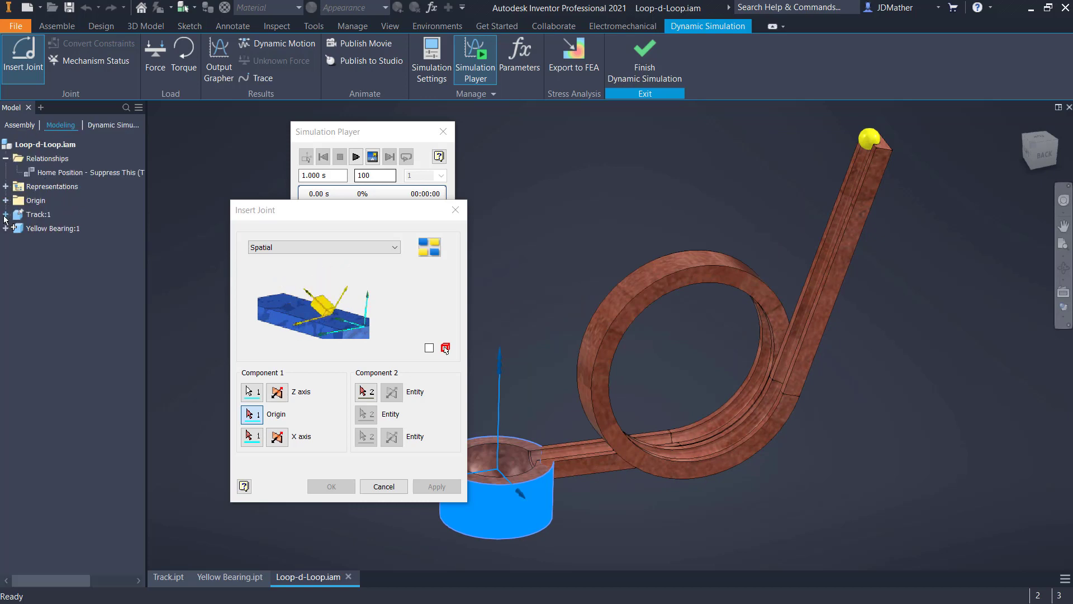
{"action": "left_click", "coordinate": [5, 214]}
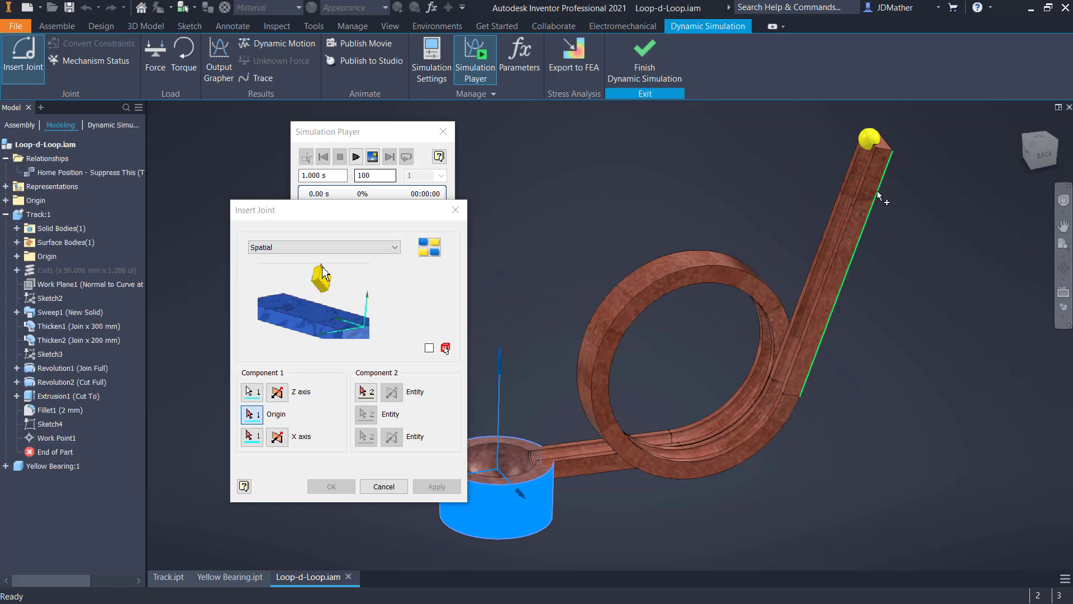
{"action": "left_click", "coordinate": [56, 438]}
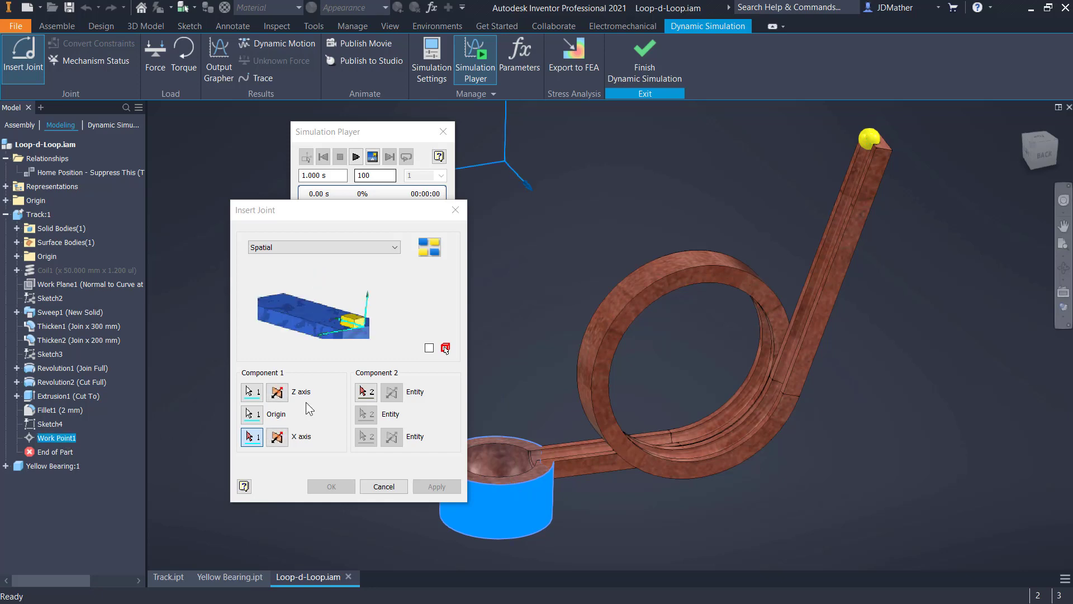
- Use Yellow Bearing's Center Point as Component 2's origin and create the Spatial joint
{"action": "left_click", "coordinate": [367, 392]}
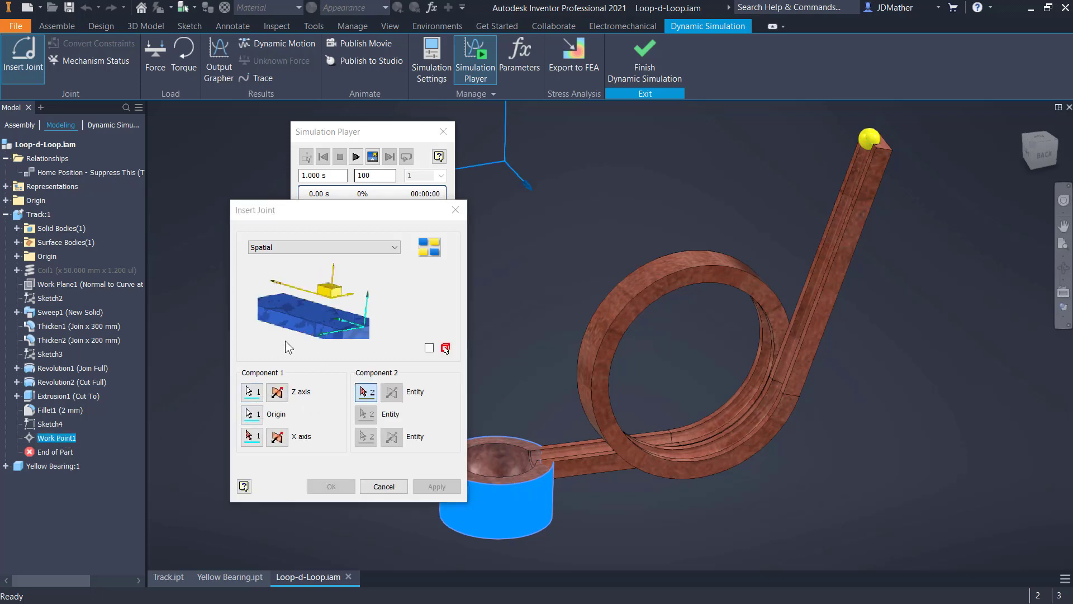
{"action": "left_click", "coordinate": [5, 466]}
{"action": "left_click", "coordinate": [17, 494]}
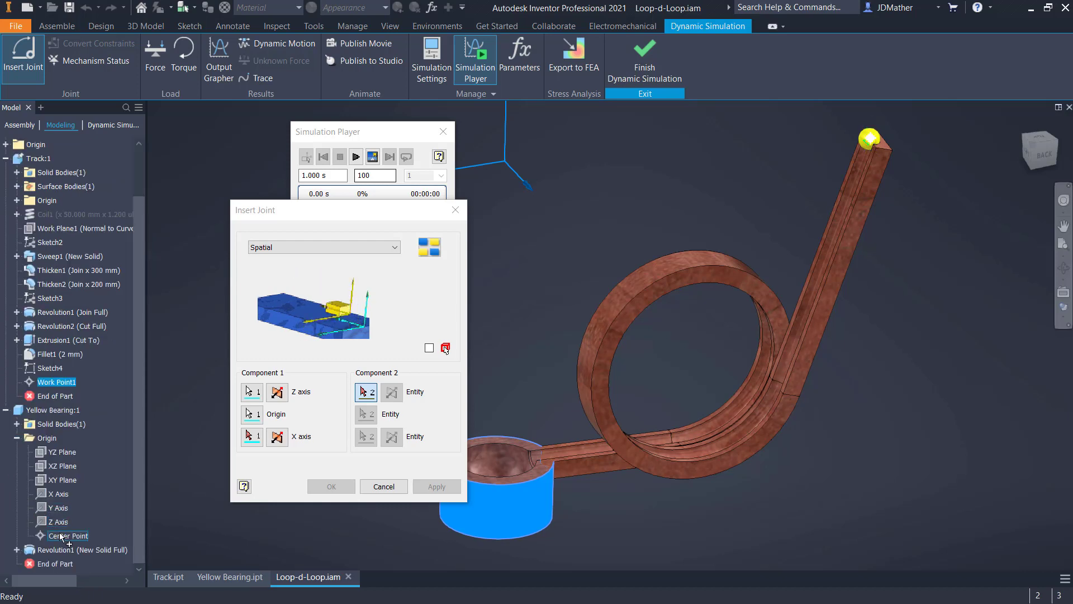
{"action": "left_click", "coordinate": [64, 536]}
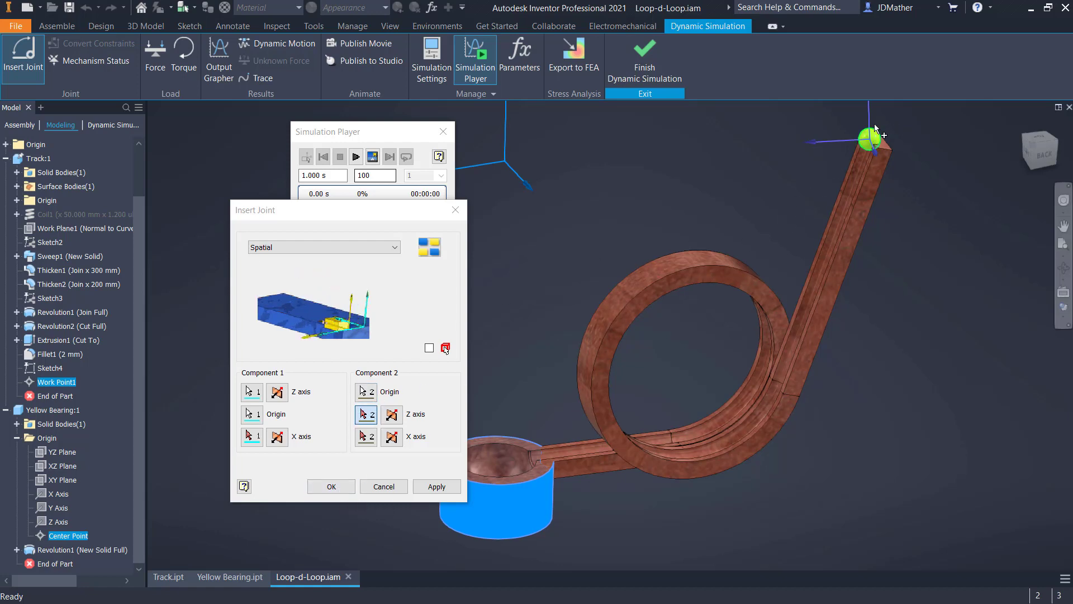
{"action": "left_click", "coordinate": [336, 486]}
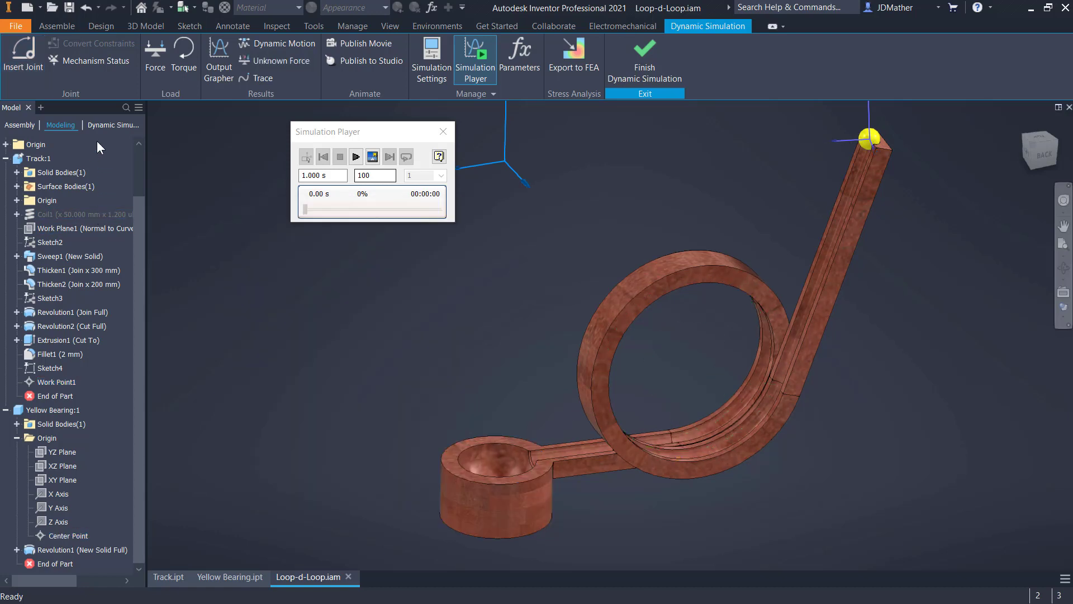
- Examine the Standard Joints, Mobile Groups and Grounded folders in the Dynamic Simulation browser view
{"action": "left_click", "coordinate": [97, 128]}
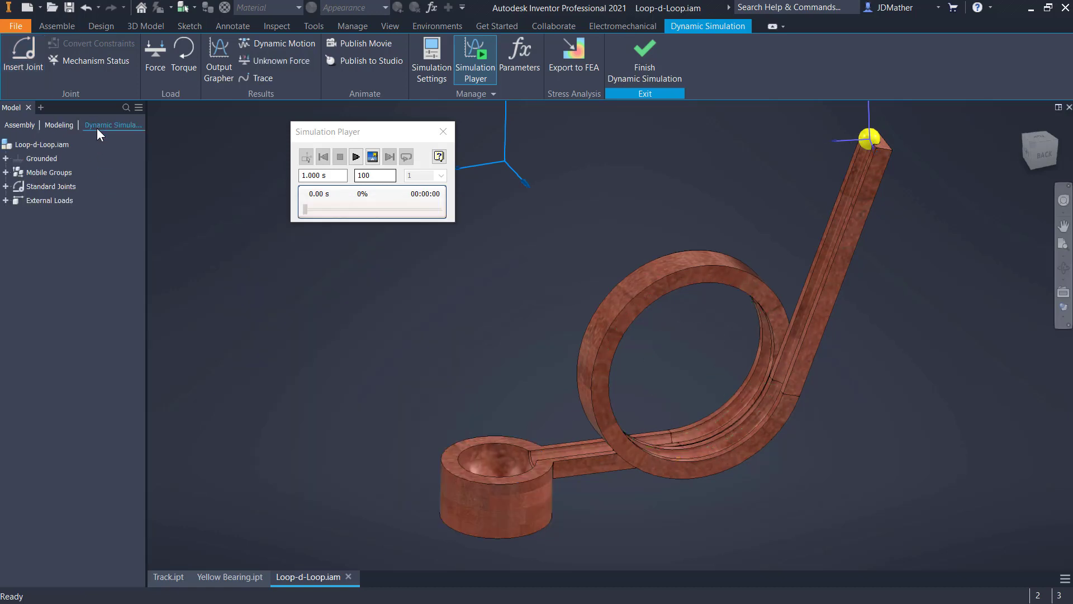
{"action": "double_click", "coordinate": [34, 189]}
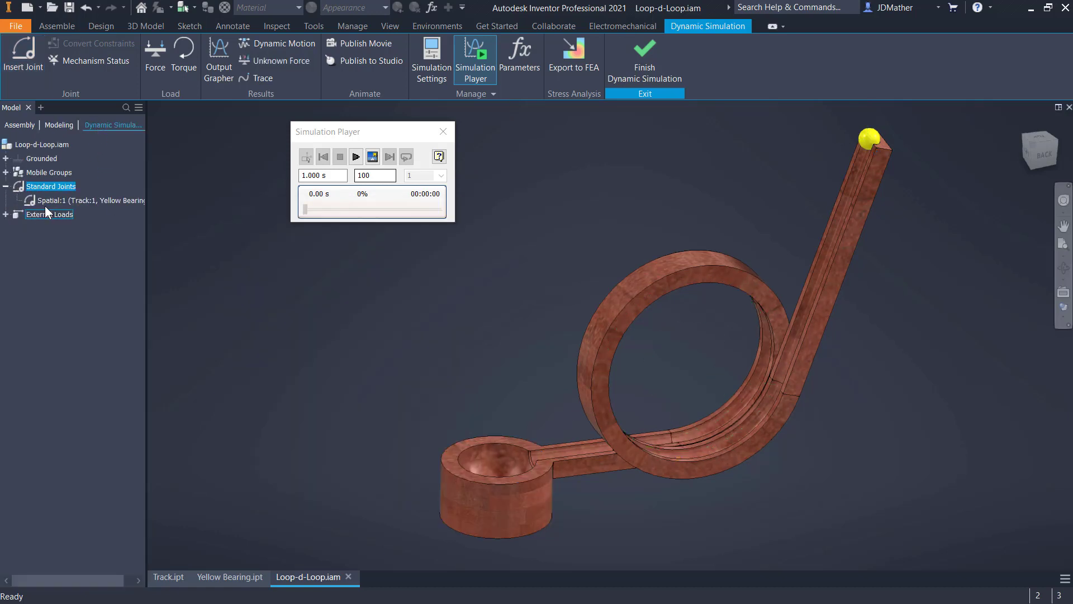
{"action": "left_click", "coordinate": [5, 173]}
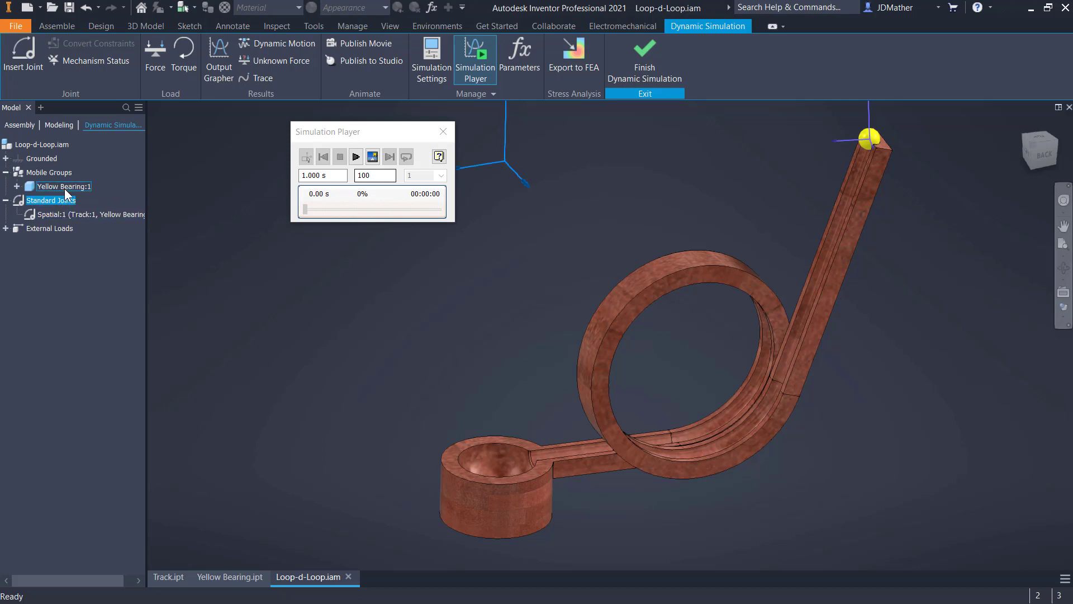
{"action": "left_click", "coordinate": [6, 159]}
{"action": "left_click", "coordinate": [260, 392]}
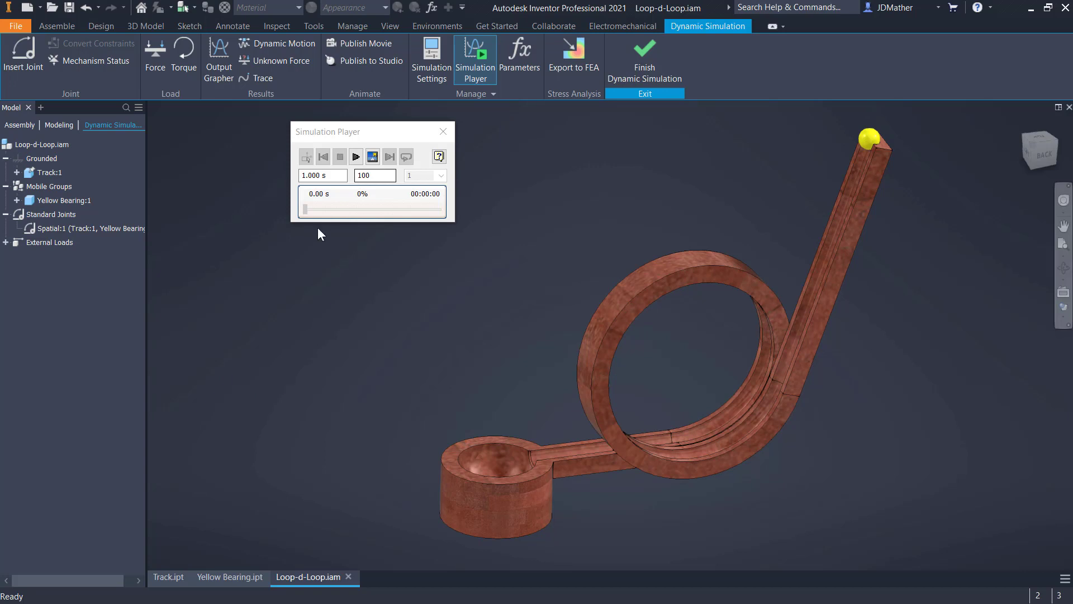
- Run the simulation without gravity, rewind it and return to construction mode
{"action": "left_click", "coordinate": [355, 157]}
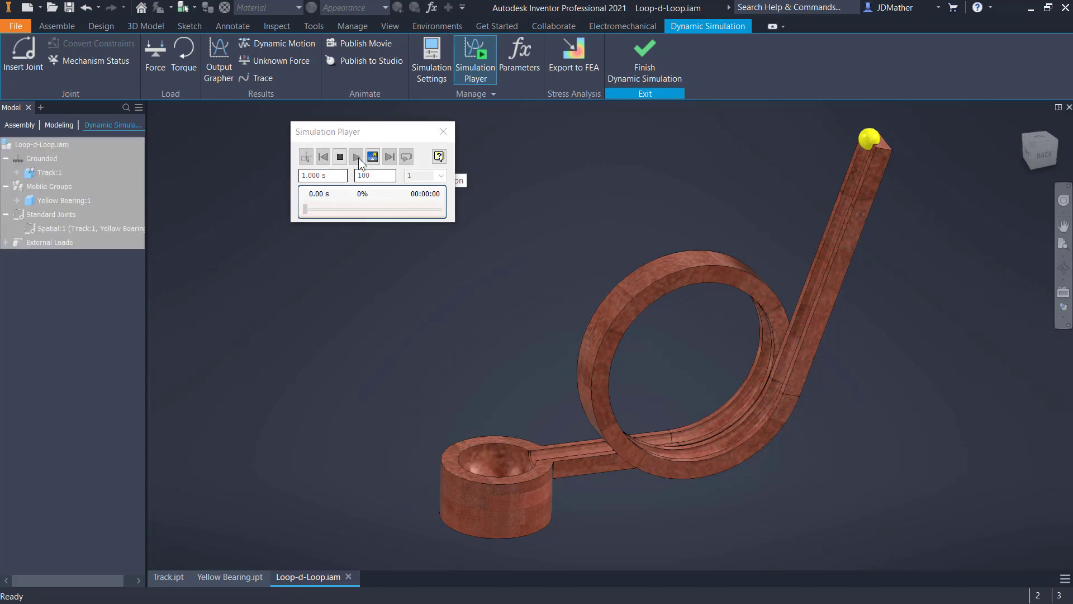
{"action": "left_click", "coordinate": [323, 157]}
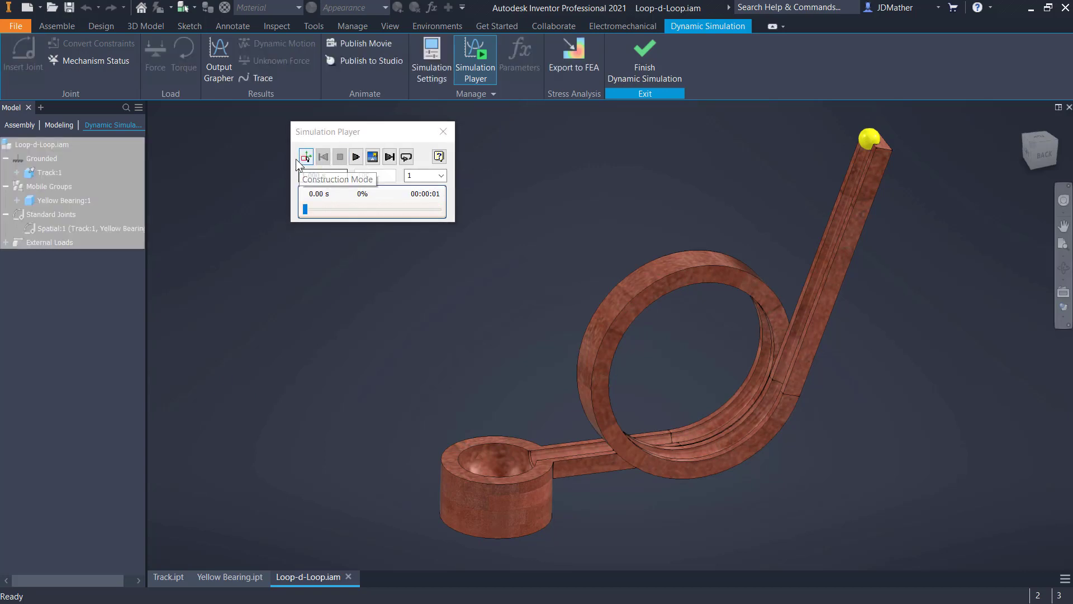
{"action": "left_click", "coordinate": [302, 158]}
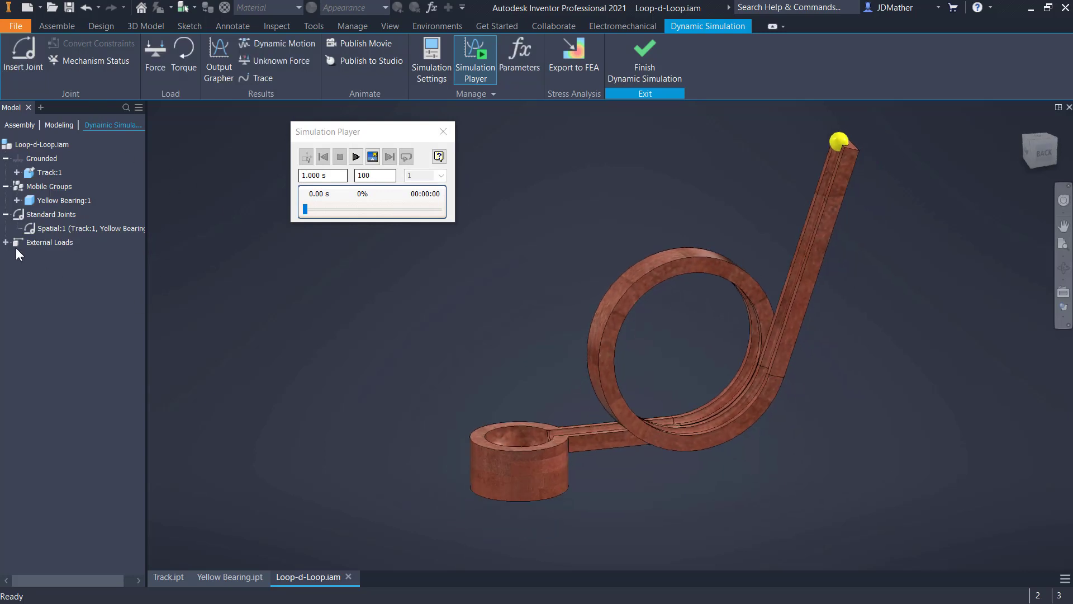
- Define gravity under External Loads with the cup's flat underside as the direction reference
{"action": "right_click", "coordinate": [35, 254]}
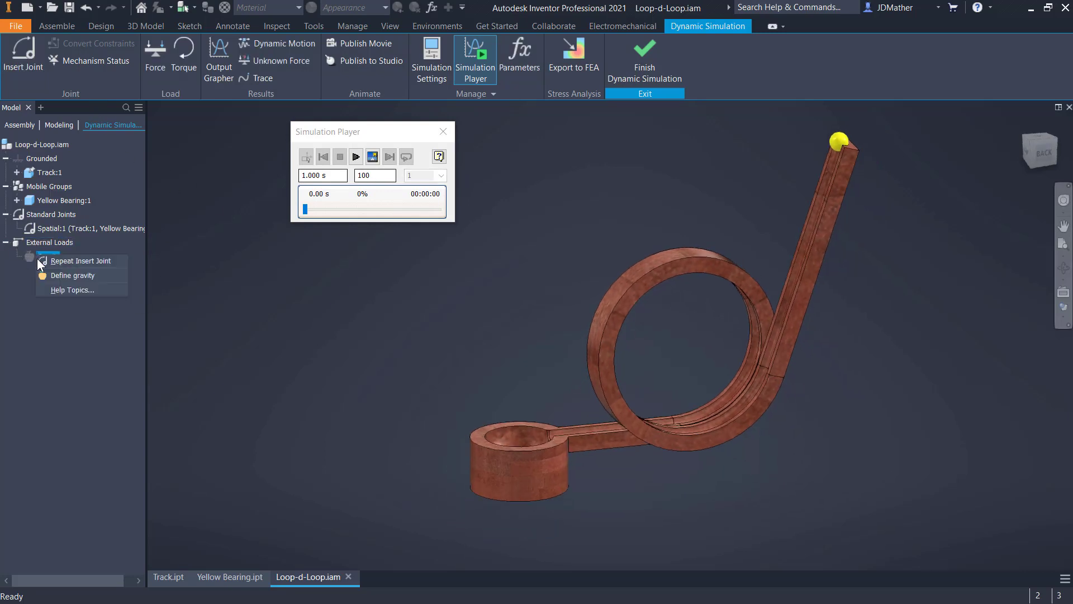
{"action": "left_click", "coordinate": [66, 278]}
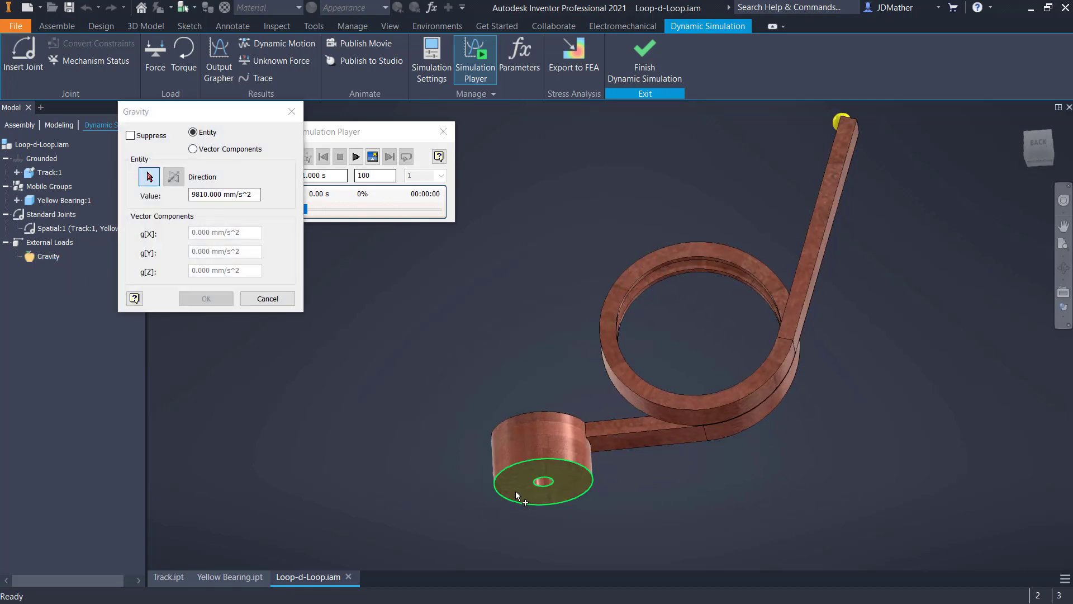
{"action": "left_click", "coordinate": [516, 491]}
{"action": "left_click", "coordinate": [209, 300]}
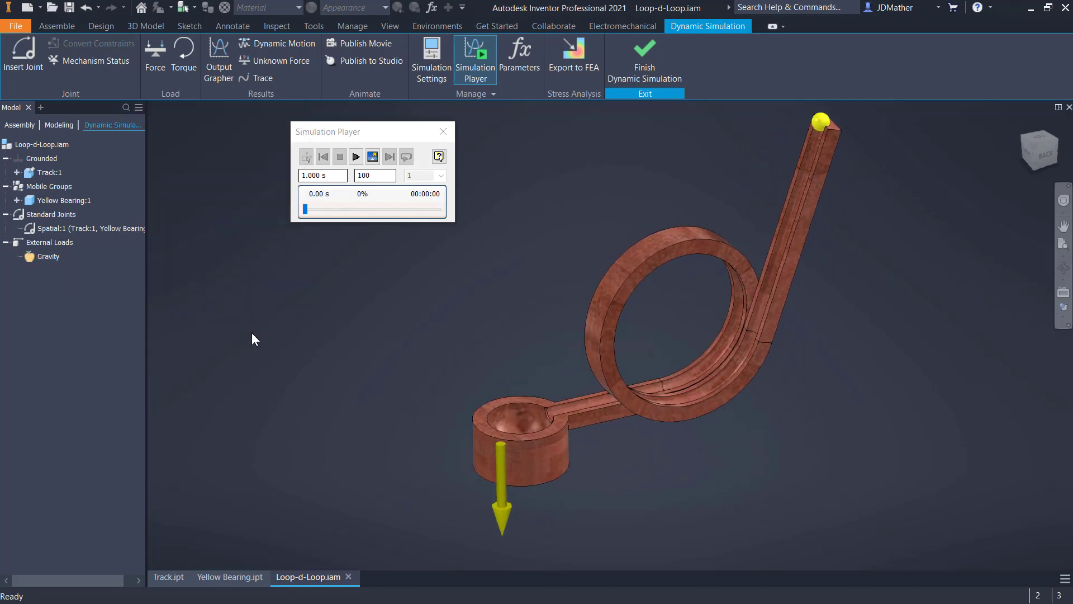
- Run the simulation with gravity applied and return to construction mode
{"action": "left_click", "coordinate": [357, 156]}
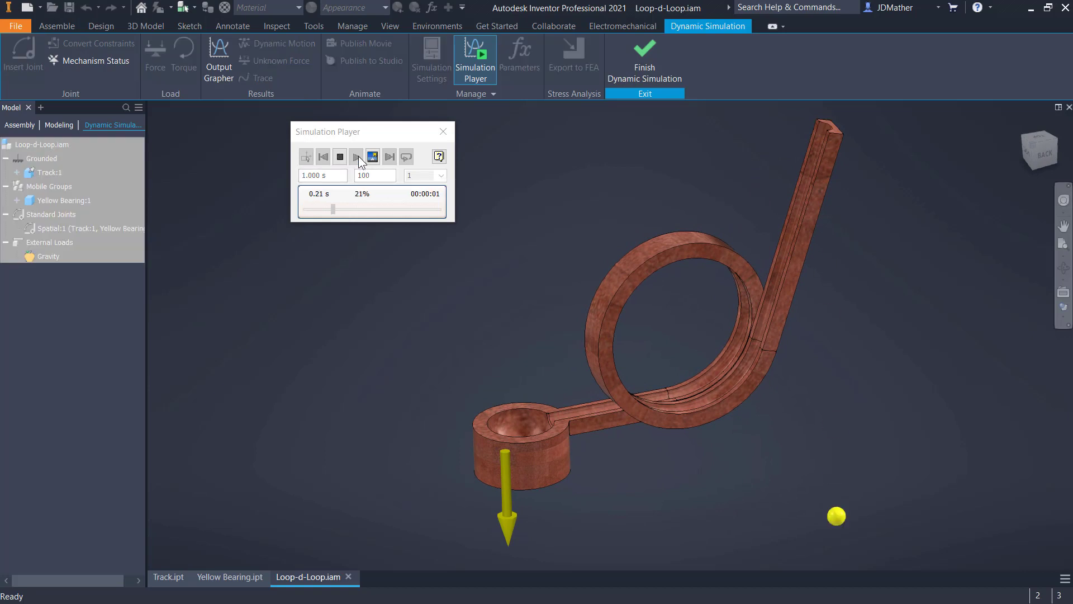
{"action": "left_click", "coordinate": [305, 157]}
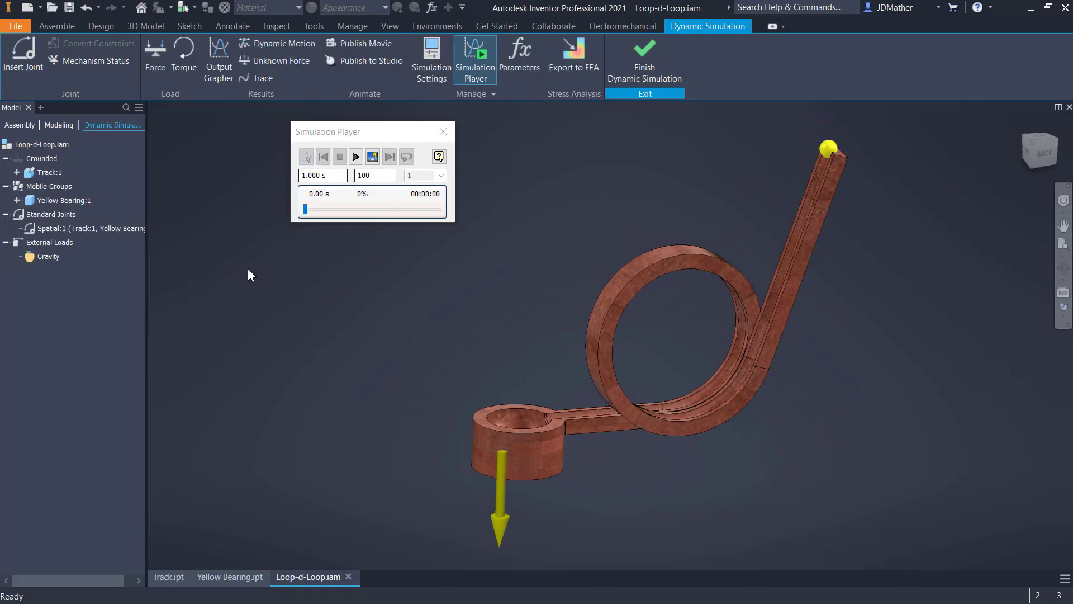
- Insert a 3D Contact joint between the track, selected by Work Point1, and the yellow bearing, selected by its Center Point
{"action": "left_click", "coordinate": [33, 64]}
{"action": "left_click", "coordinate": [336, 248]}
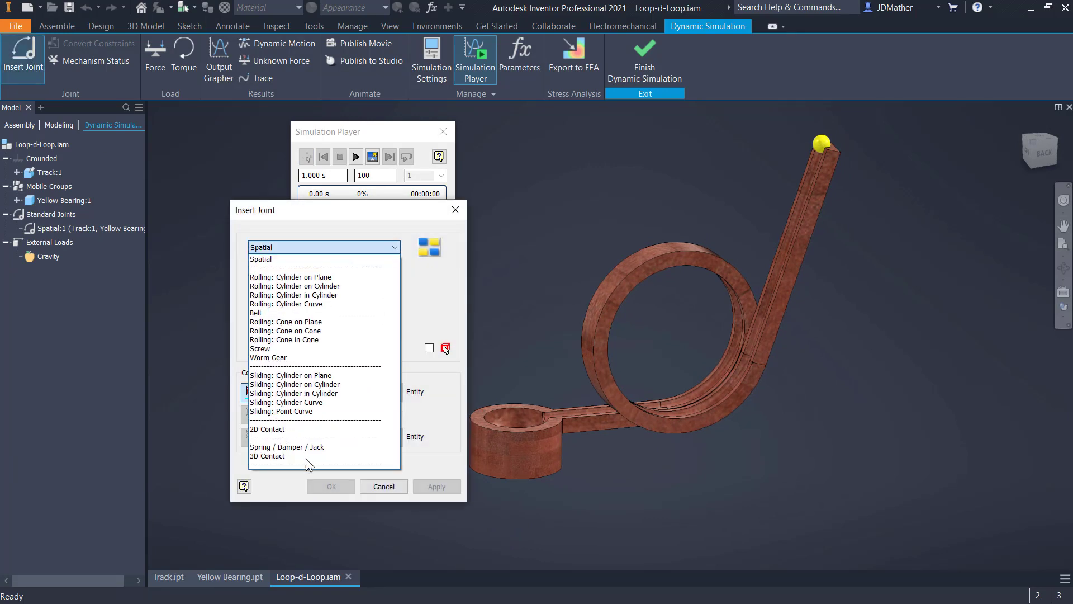
{"action": "left_click", "coordinate": [302, 456]}
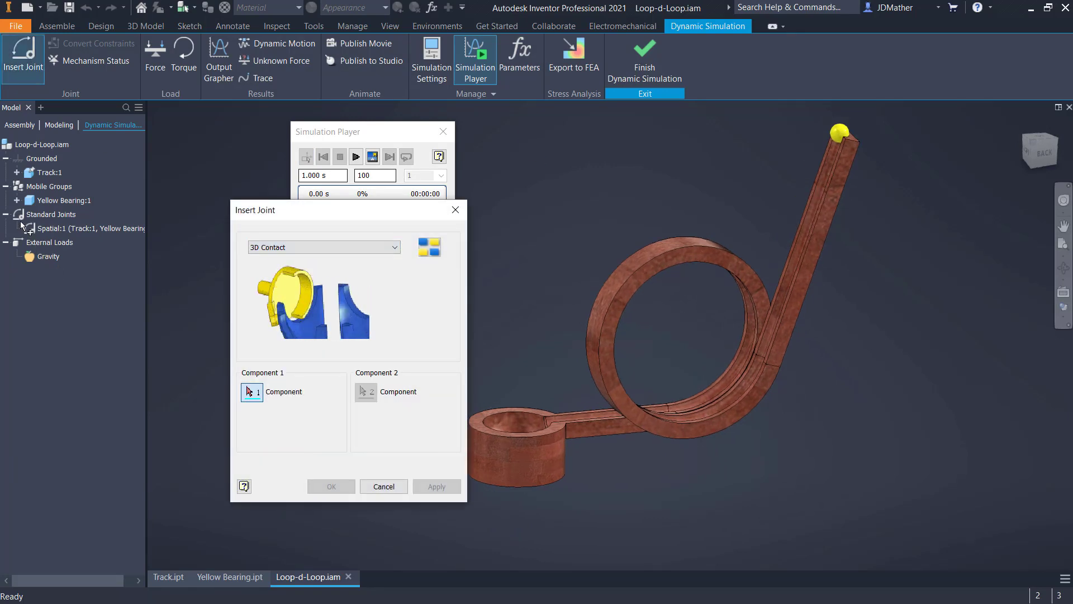
{"action": "left_click", "coordinate": [59, 124]}
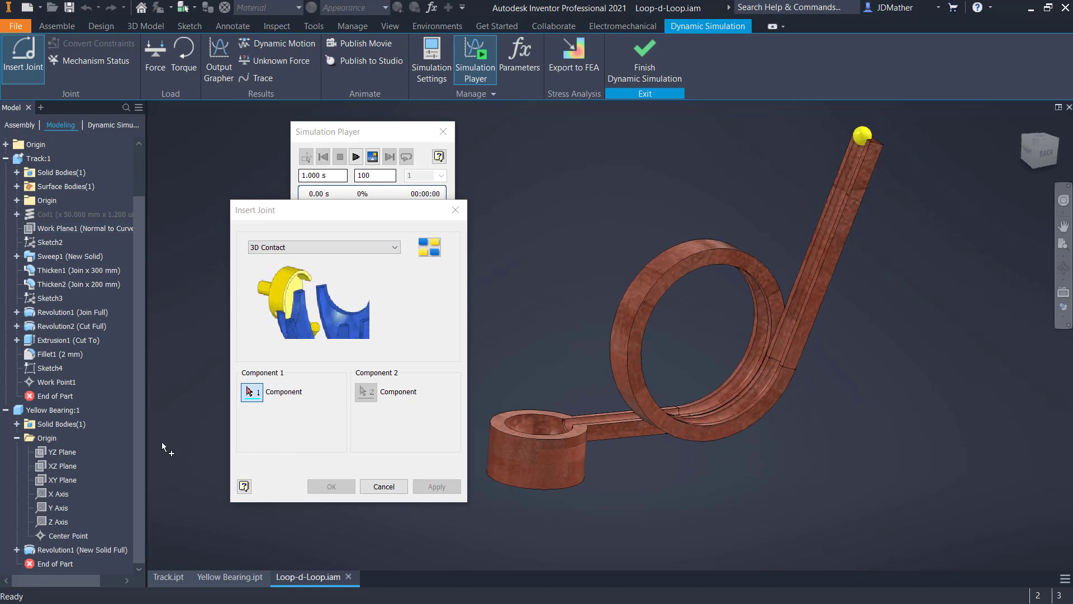
{"action": "left_click", "coordinate": [50, 384]}
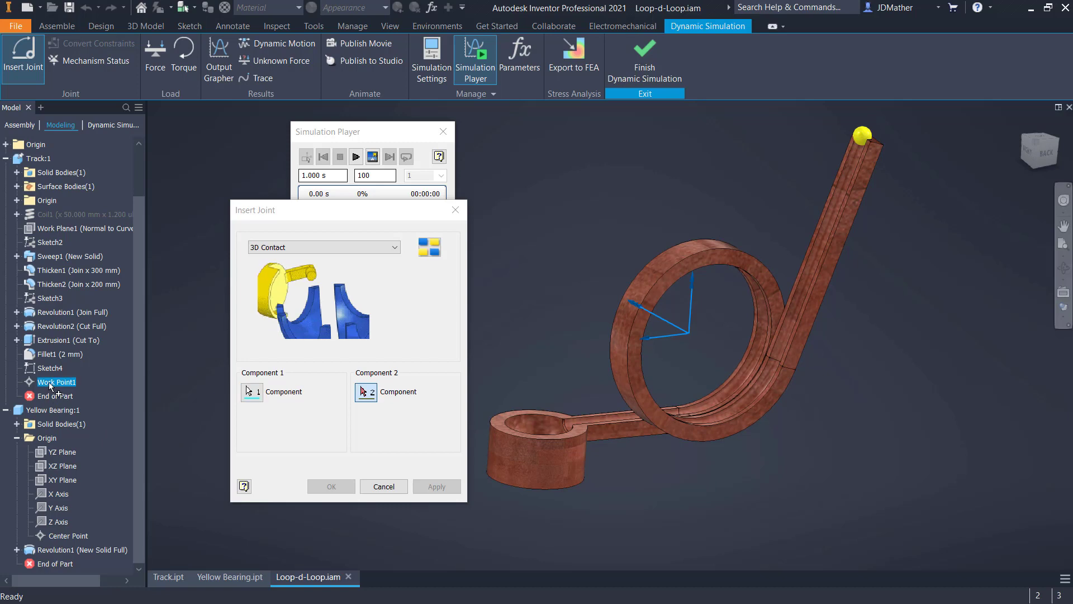
{"action": "left_click", "coordinate": [62, 537]}
{"action": "left_click", "coordinate": [331, 488]}
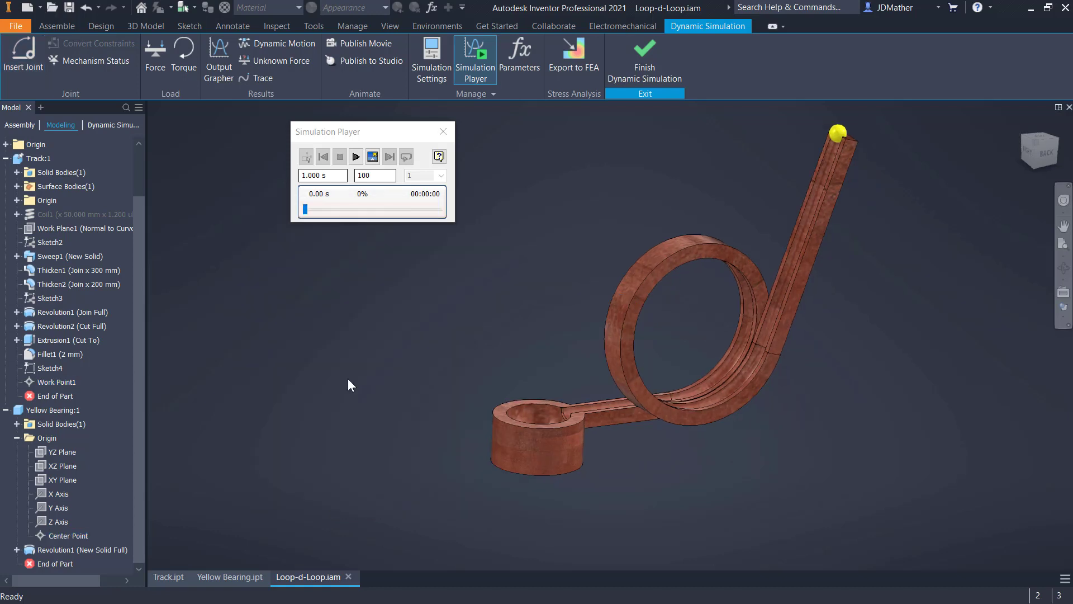
- Run the simulation with the 3D contact from the Dynamic Simulation browser view and return to construction mode
{"action": "left_click", "coordinate": [104, 126]}
{"action": "left_click", "coordinate": [355, 157]}
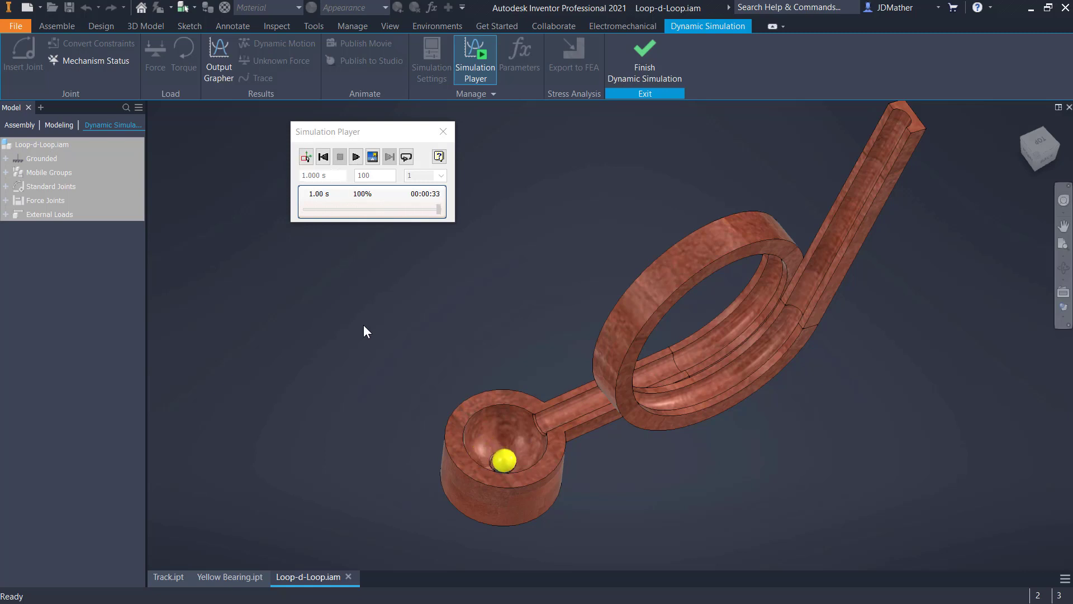
{"action": "left_click", "coordinate": [307, 156]}
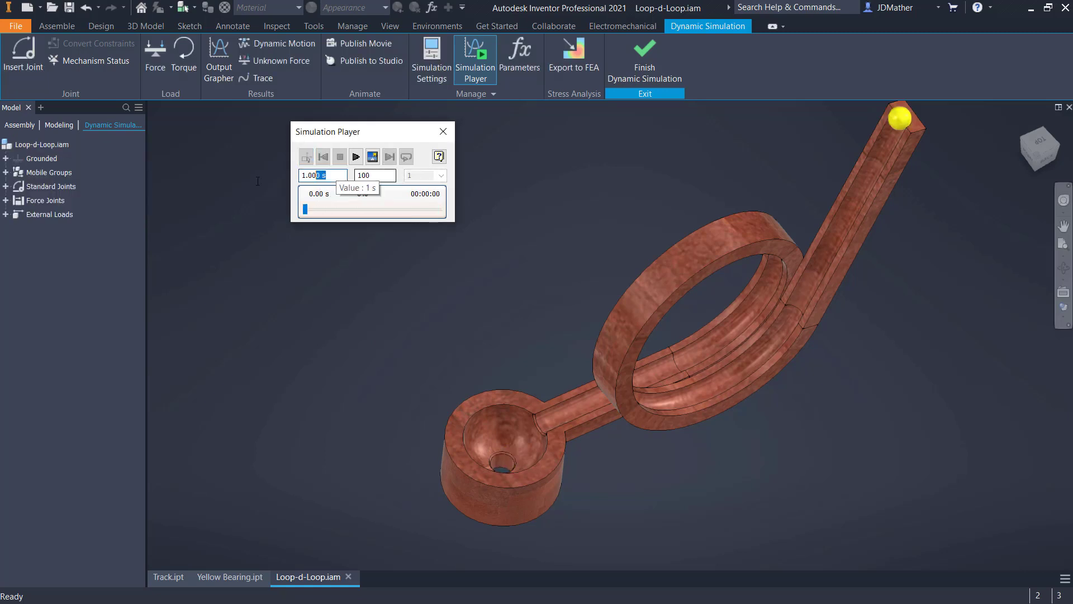
- Set the simulation's final time to 1.5 s and move the Simulation Player closer to the model
{"action": "key", "text": "BackSpace"}
{"action": "type", "text": "1.5"}
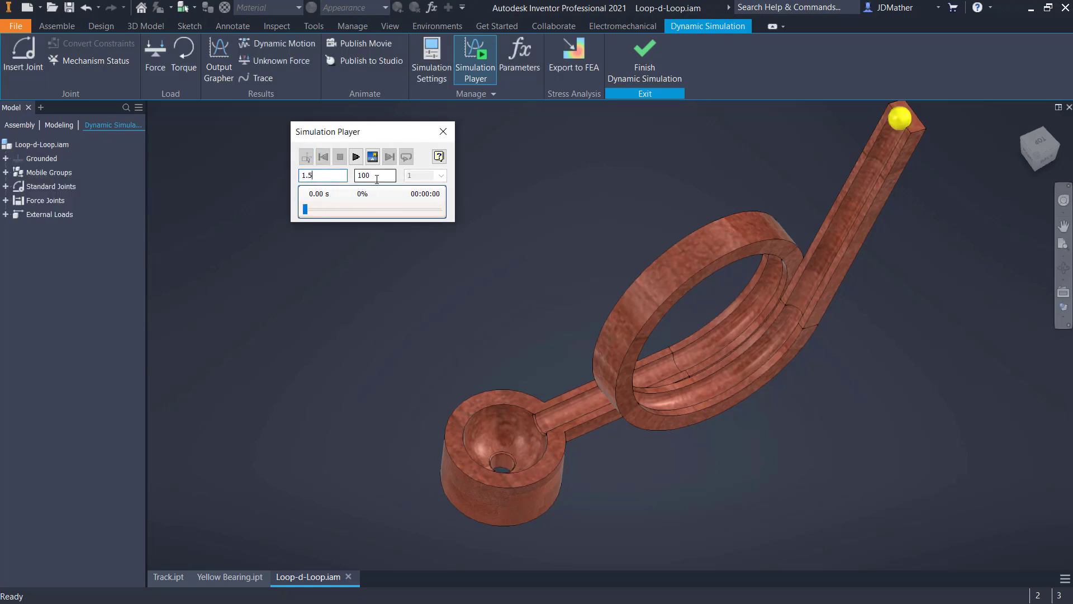
{"action": "key", "text": "Tab"}
{"action": "key", "text": "Tab"}
{"action": "left_click_drag", "start_coordinate": [380, 133], "coordinate": [519, 138]}
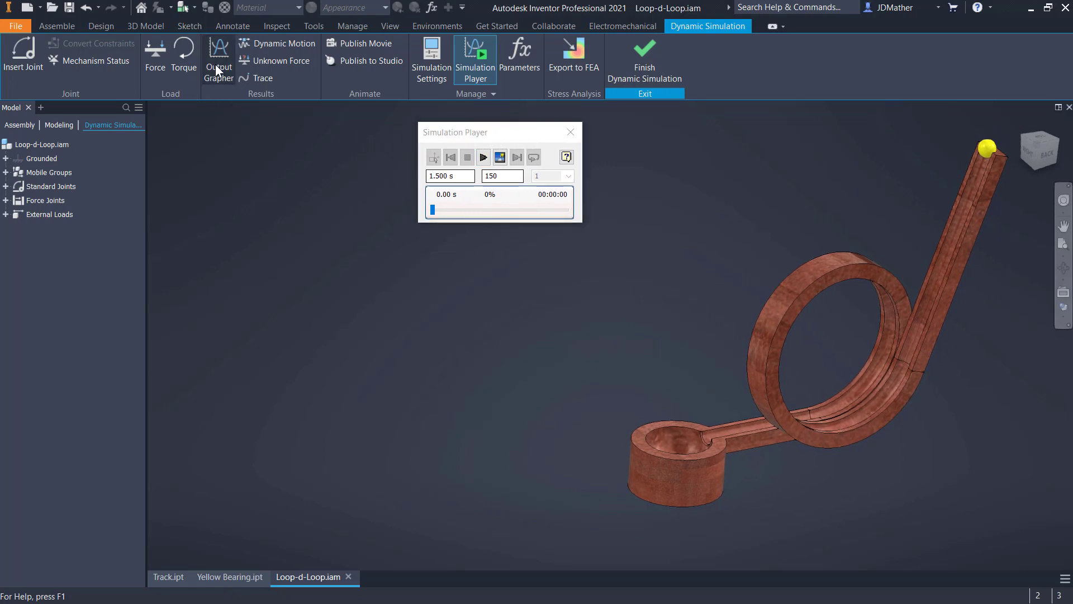
- Open the Output Grapher, expand the spatial joint's Velocities and Accelerations results and widen the results tree
{"action": "left_click", "coordinate": [215, 65]}
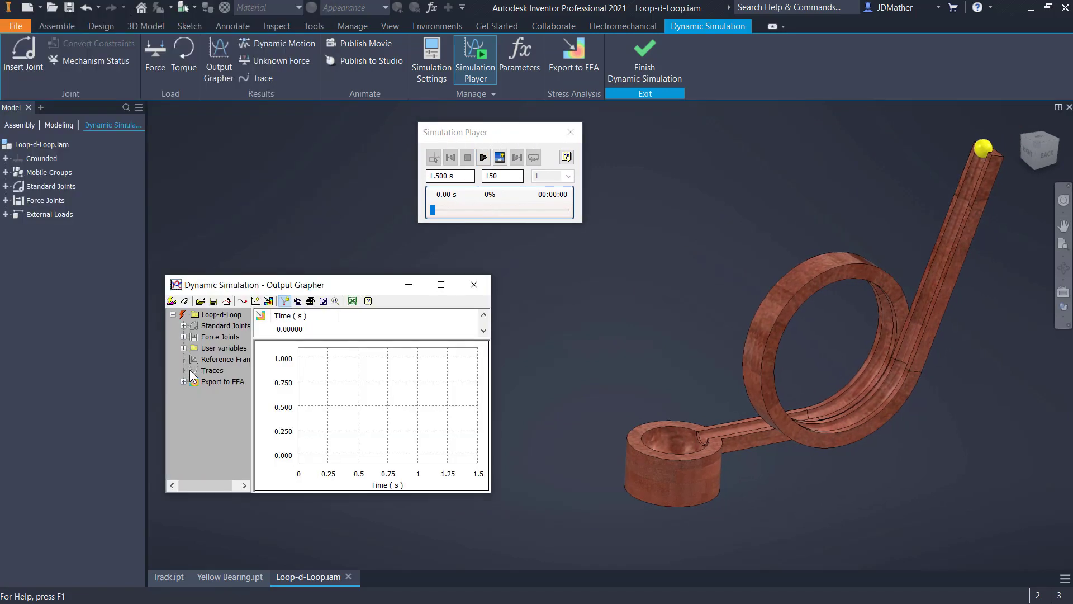
{"action": "left_click", "coordinate": [184, 325]}
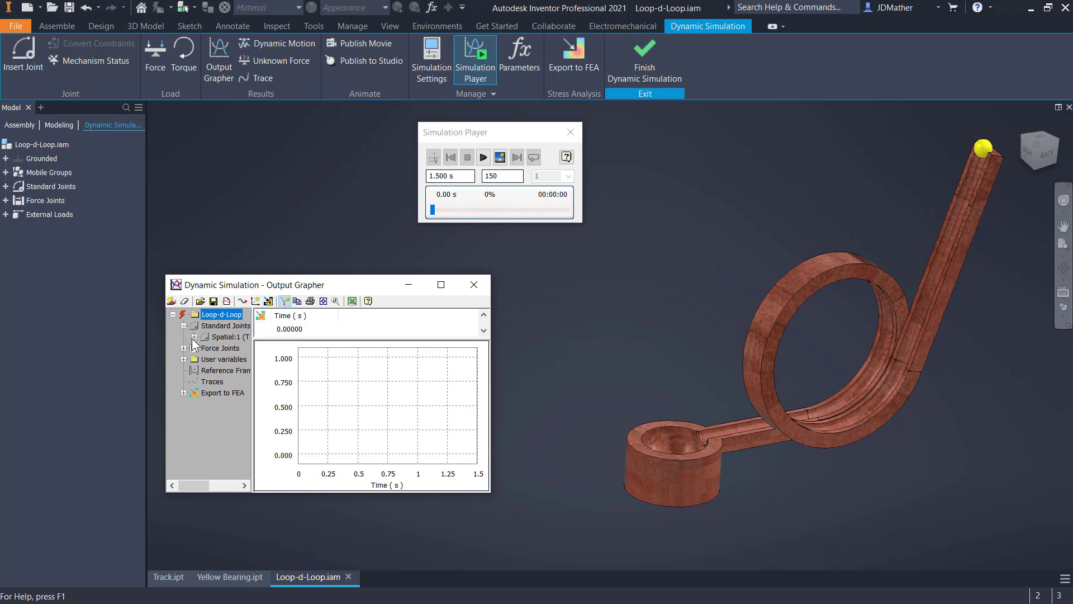
{"action": "left_click", "coordinate": [194, 336]}
{"action": "left_click_drag", "start_coordinate": [230, 288], "coordinate": [213, 287]}
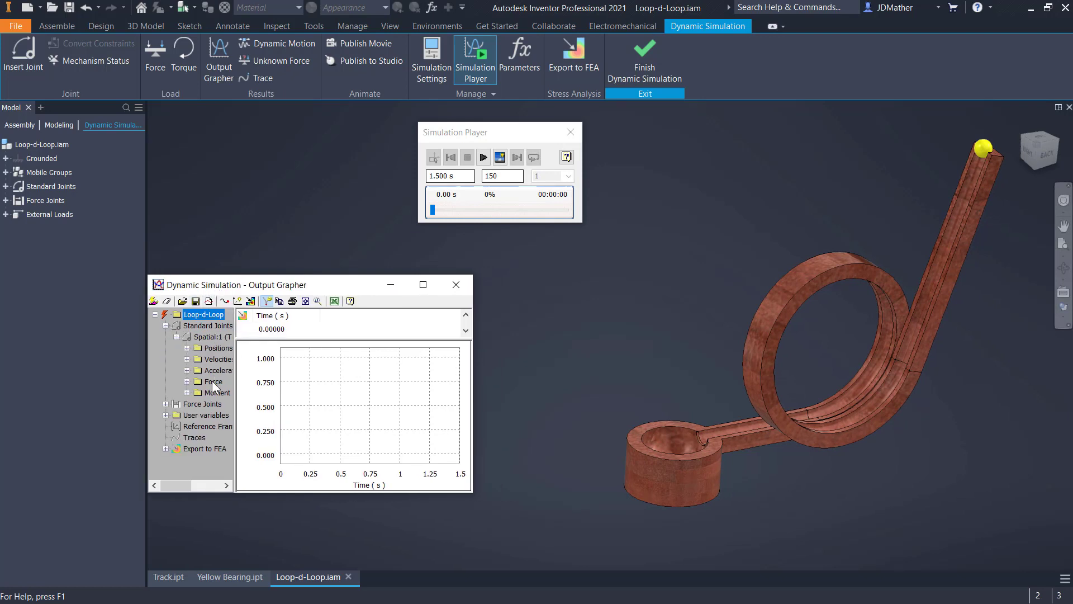
{"action": "left_click", "coordinate": [186, 359]}
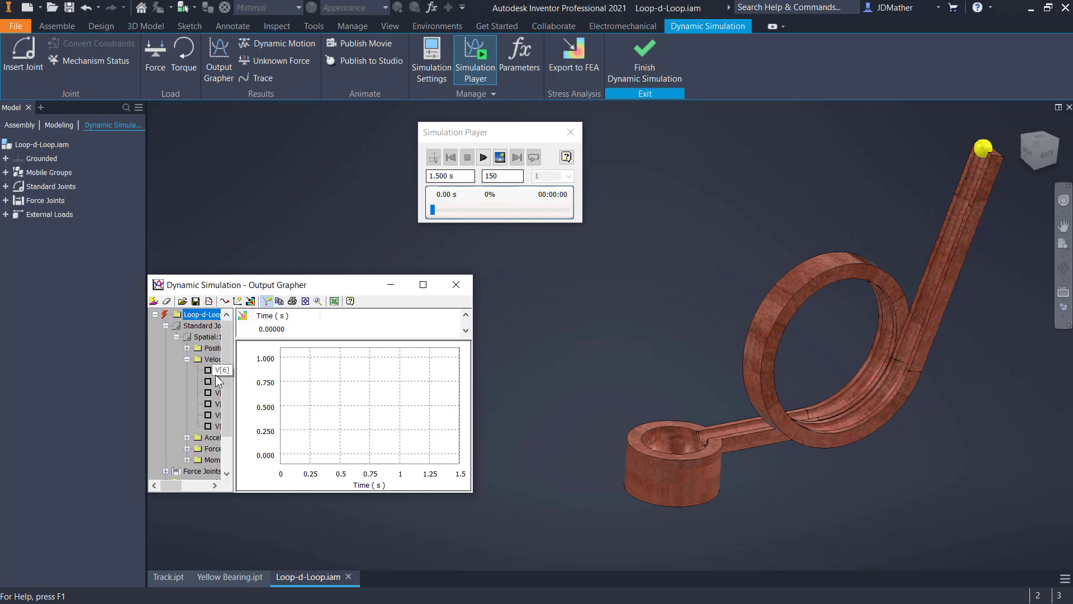
{"action": "left_click", "coordinate": [187, 437]}
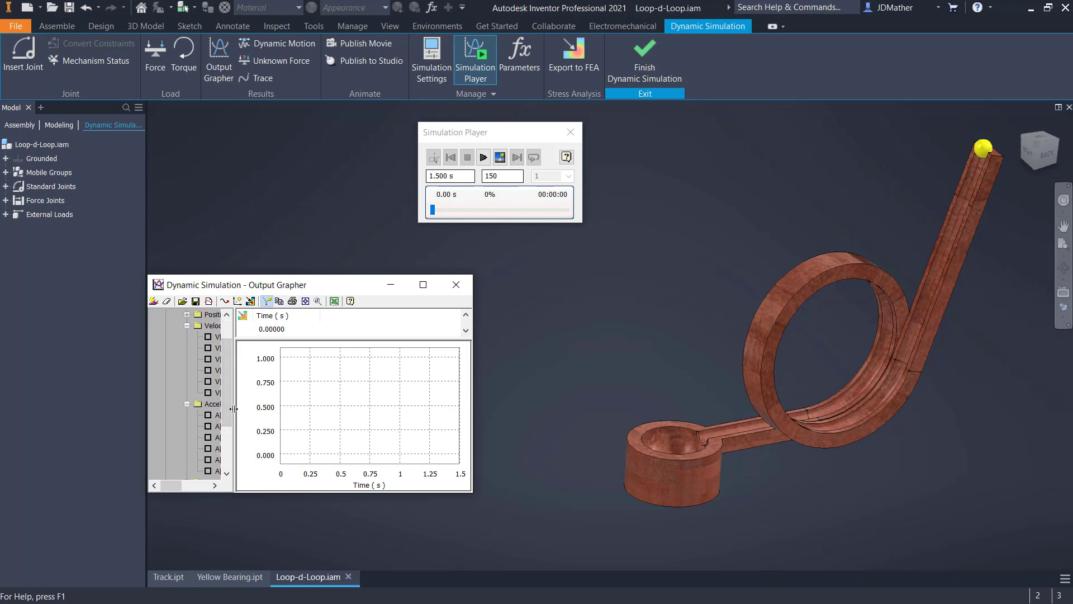
{"action": "left_click_drag", "start_coordinate": [234, 409], "coordinate": [277, 416]}
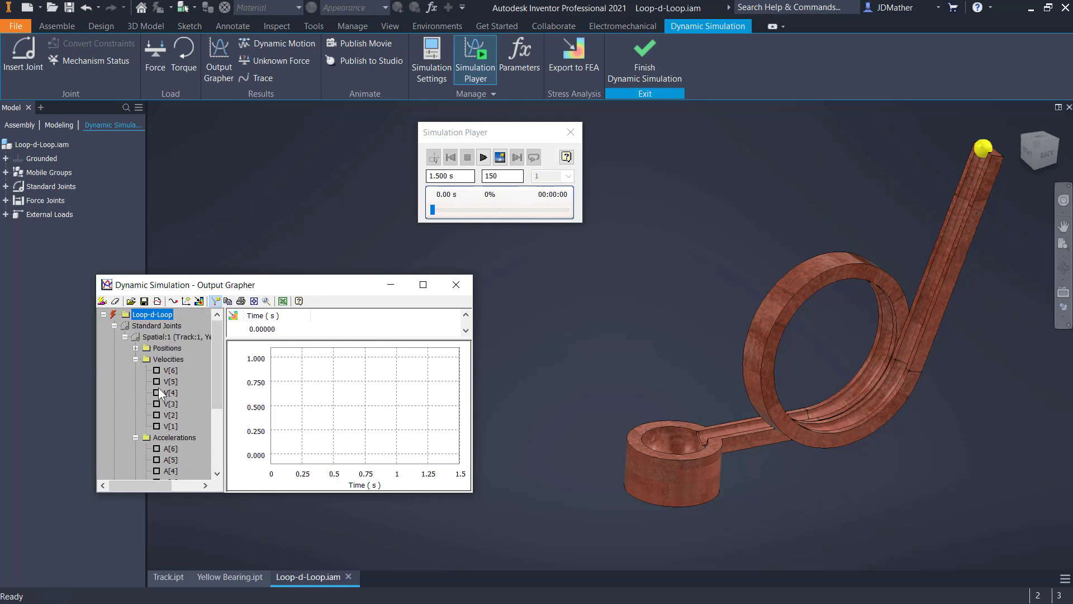
- Plot all six position results, P[1] to P[6], of the spatial joint in the Output Grapher
{"action": "left_click", "coordinate": [134, 361]}
{"action": "left_click", "coordinate": [135, 371]}
{"action": "left_click", "coordinate": [135, 348]}
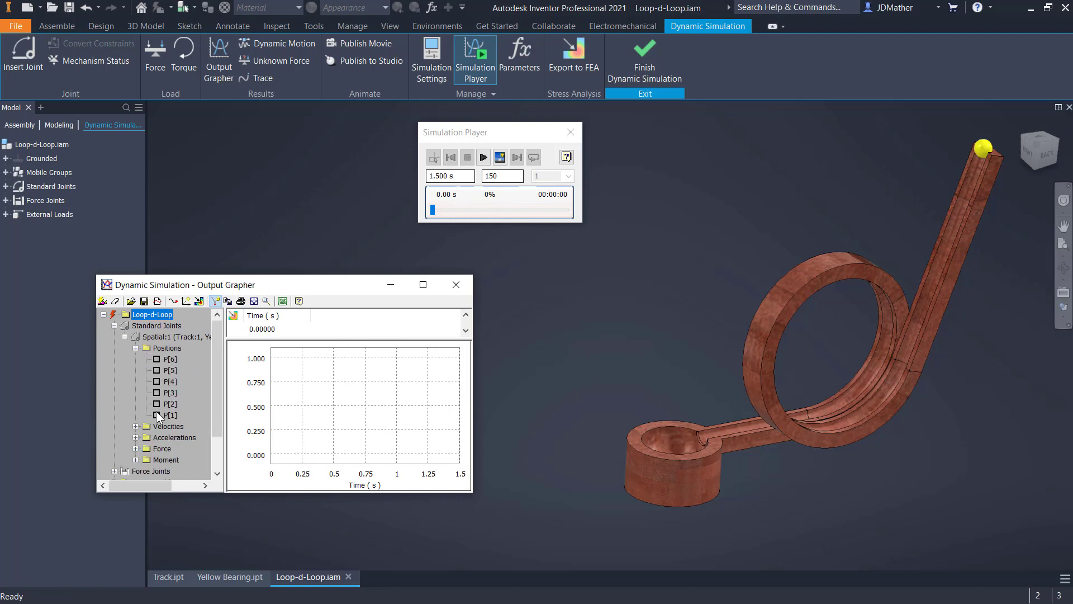
{"action": "left_click", "coordinate": [156, 415]}
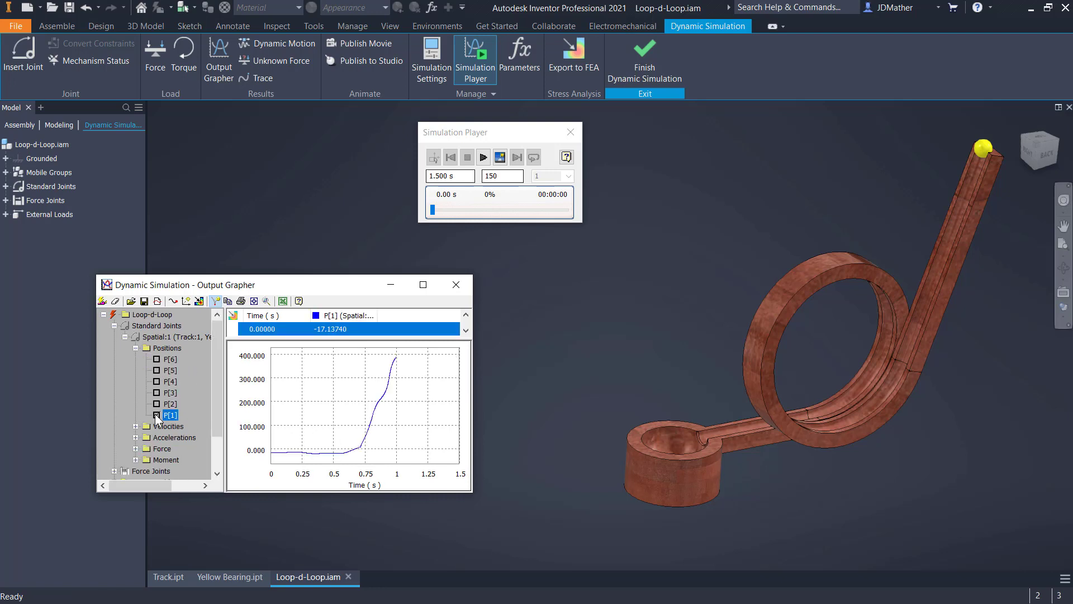
{"action": "left_click", "coordinate": [157, 404]}
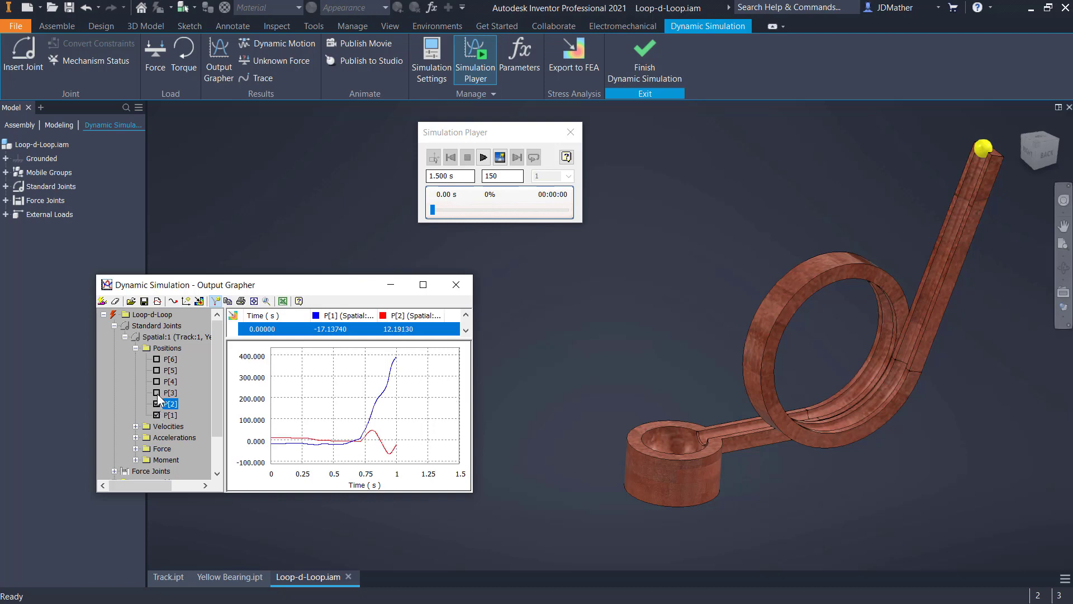
{"action": "left_click", "coordinate": [156, 392]}
{"action": "left_click", "coordinate": [157, 381]}
{"action": "left_click", "coordinate": [156, 371]}
{"action": "left_click", "coordinate": [156, 359]}
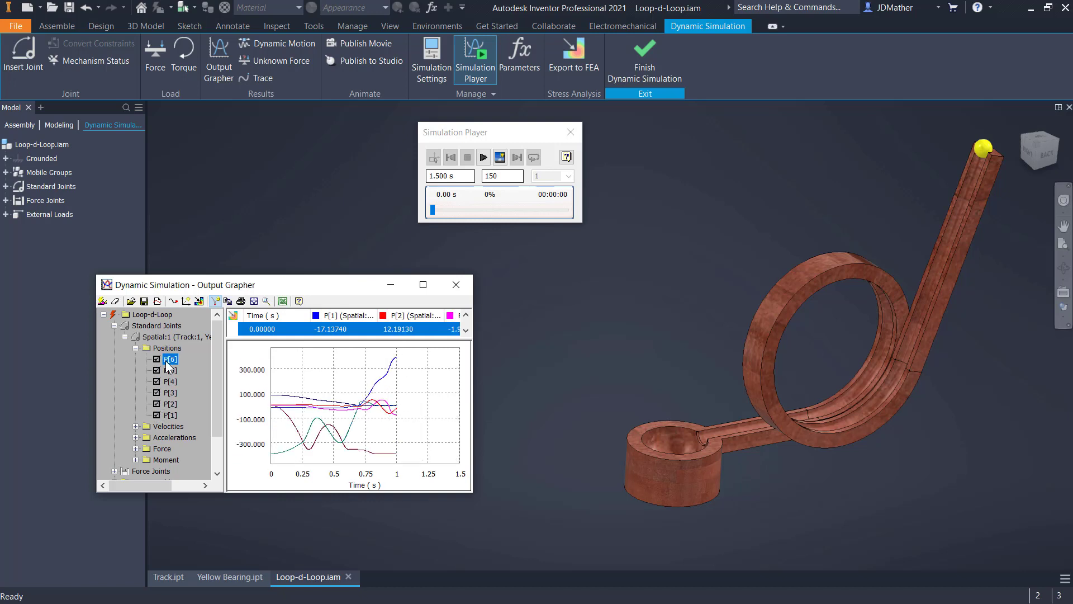
{"action": "left_click_drag", "start_coordinate": [148, 290], "coordinate": [228, 286]}
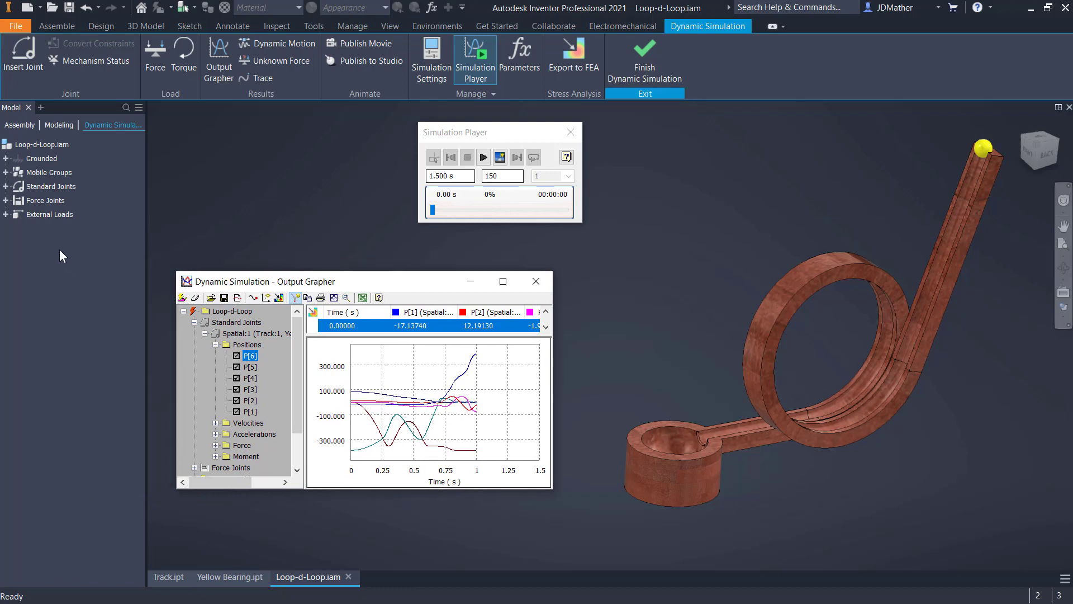
- Examine the degree-of-freedom settings of the spatial joint between track and bearing, then close its properties without changes
{"action": "left_click", "coordinate": [7, 187]}
{"action": "right_click", "coordinate": [45, 200]}
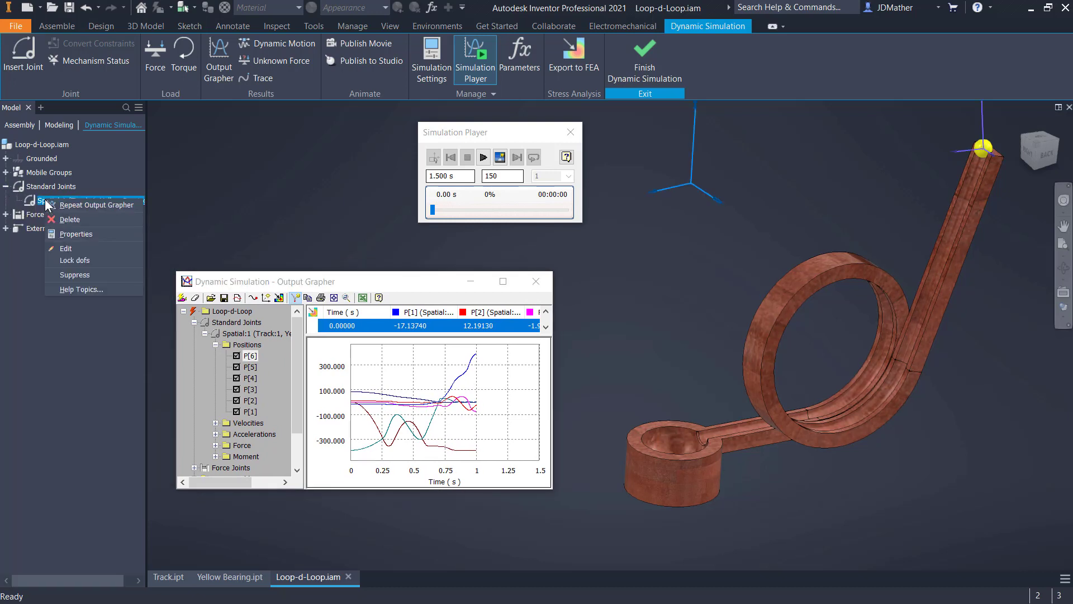
{"action": "left_click", "coordinate": [71, 235]}
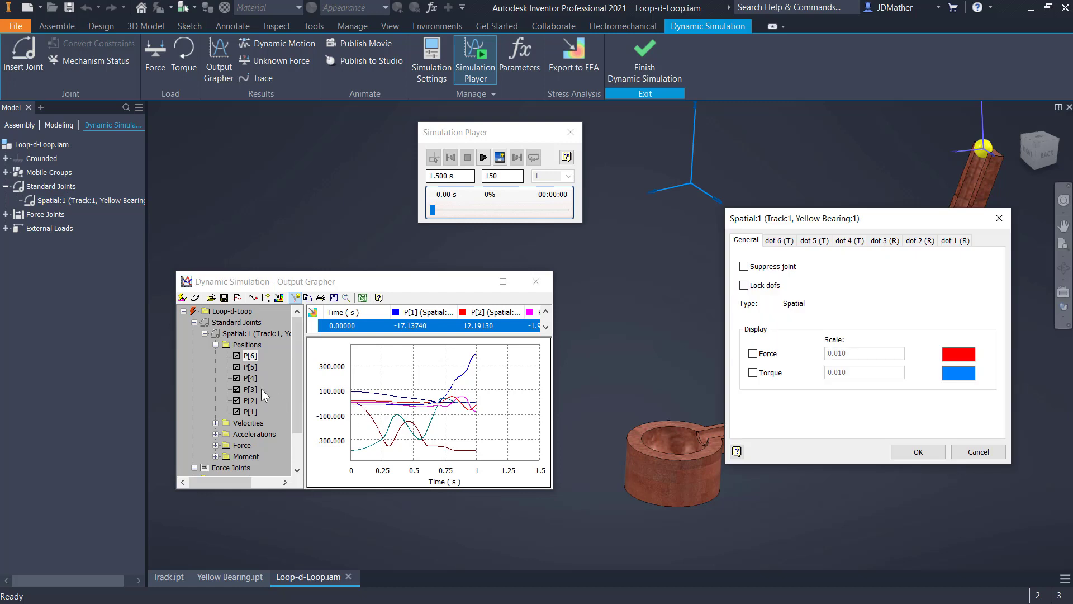
{"action": "left_click", "coordinate": [779, 241]}
{"action": "left_click_drag", "start_coordinate": [801, 222], "coordinate": [790, 244]}
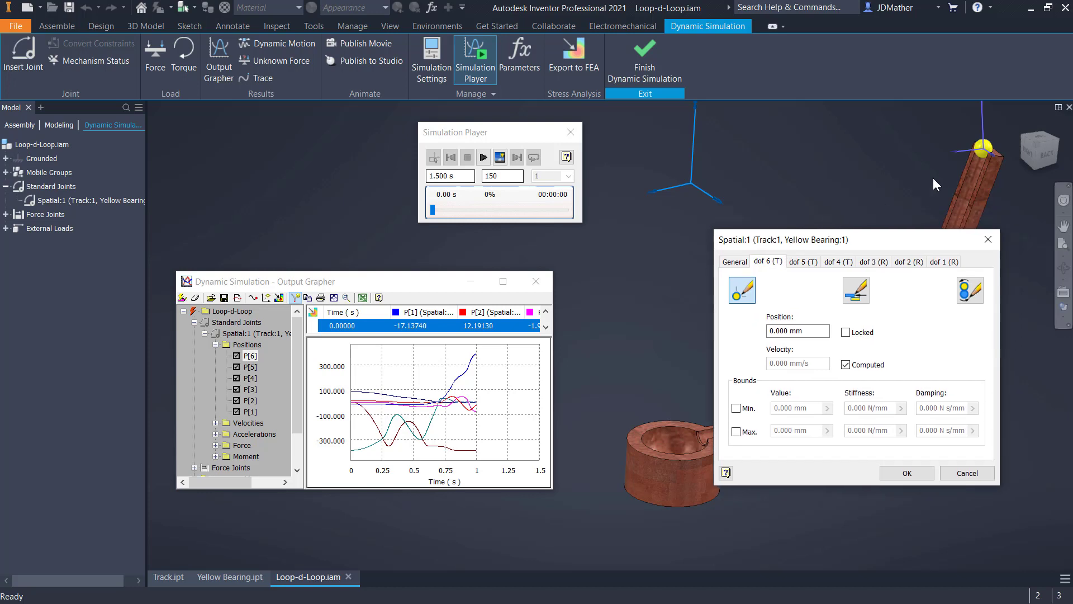
{"action": "left_click", "coordinate": [813, 263]}
{"action": "left_click", "coordinate": [944, 262]}
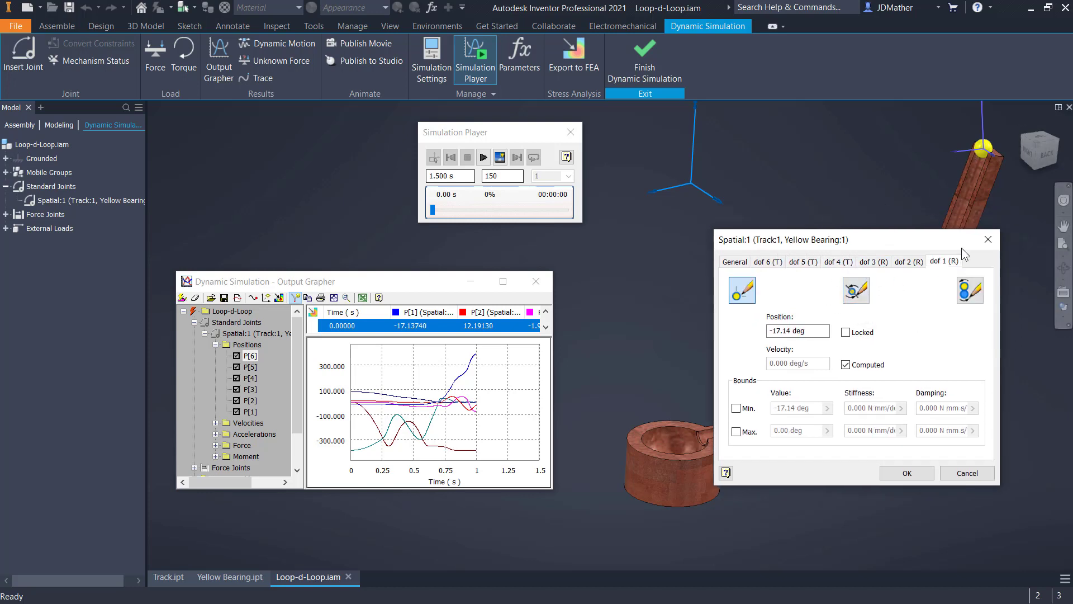
{"action": "left_click", "coordinate": [988, 241]}
- Try adding the spatial joint's A[6] acceleration to the graph, remove it and make the Output Grapher taller
{"action": "left_click_drag", "start_coordinate": [328, 291], "coordinate": [270, 304]}
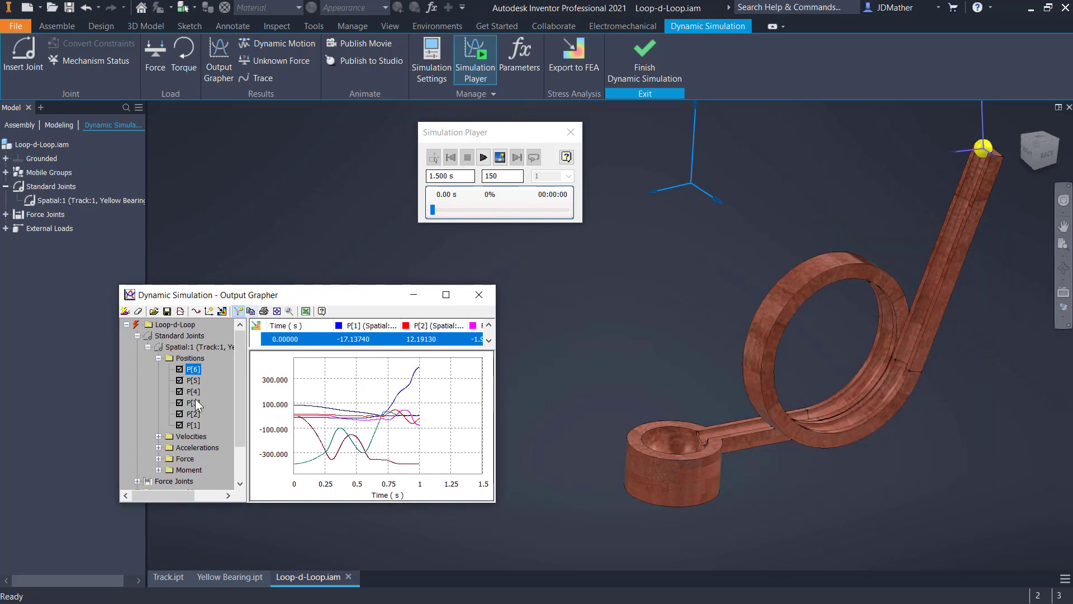
{"action": "left_click", "coordinate": [159, 447]}
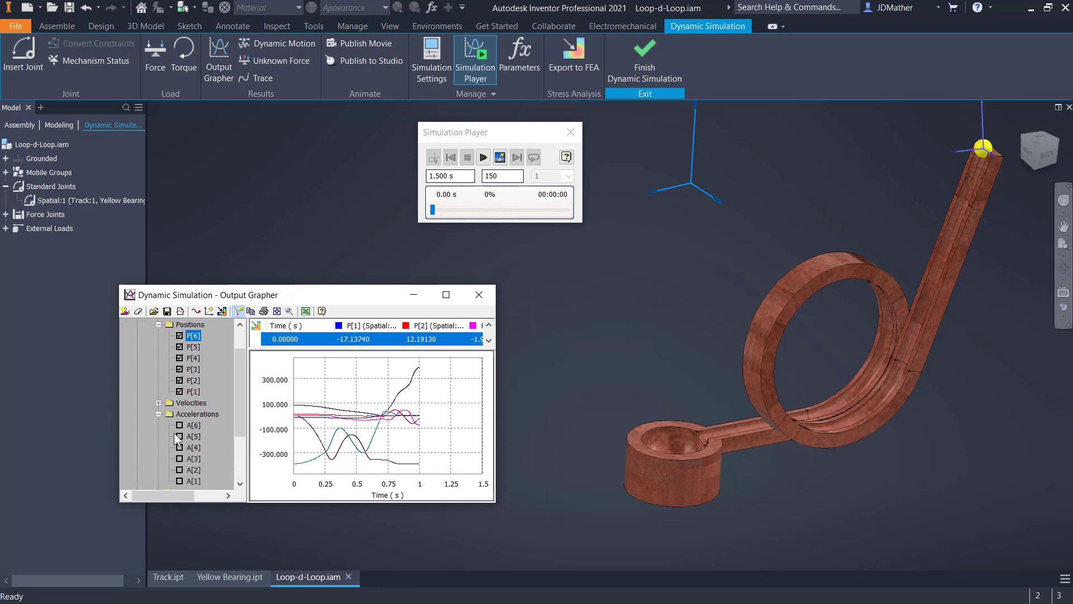
{"action": "left_click", "coordinate": [179, 425]}
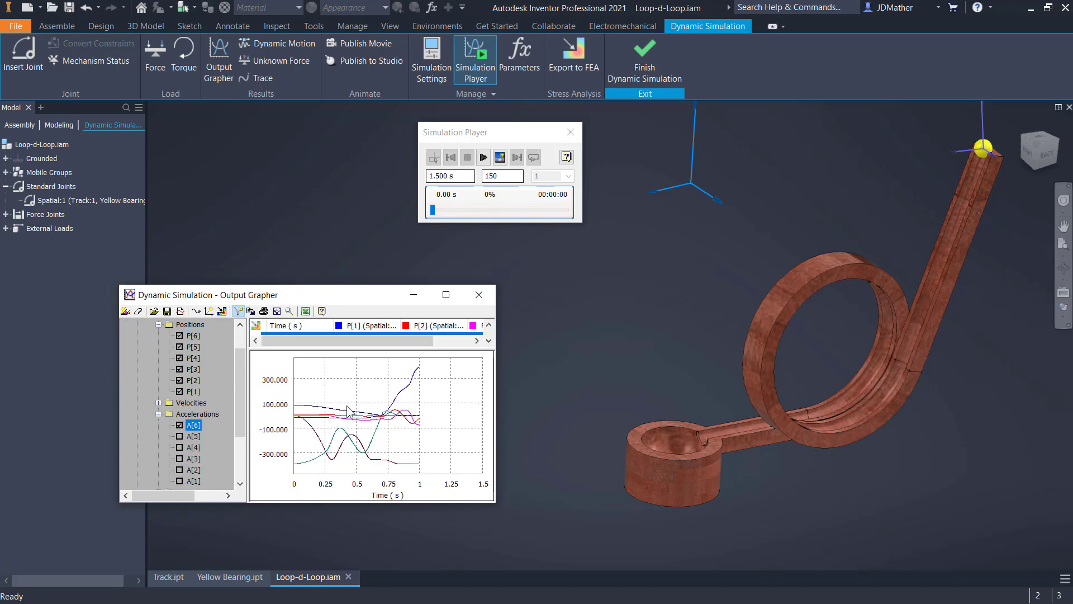
{"action": "left_click_drag", "start_coordinate": [347, 295], "coordinate": [318, 260]}
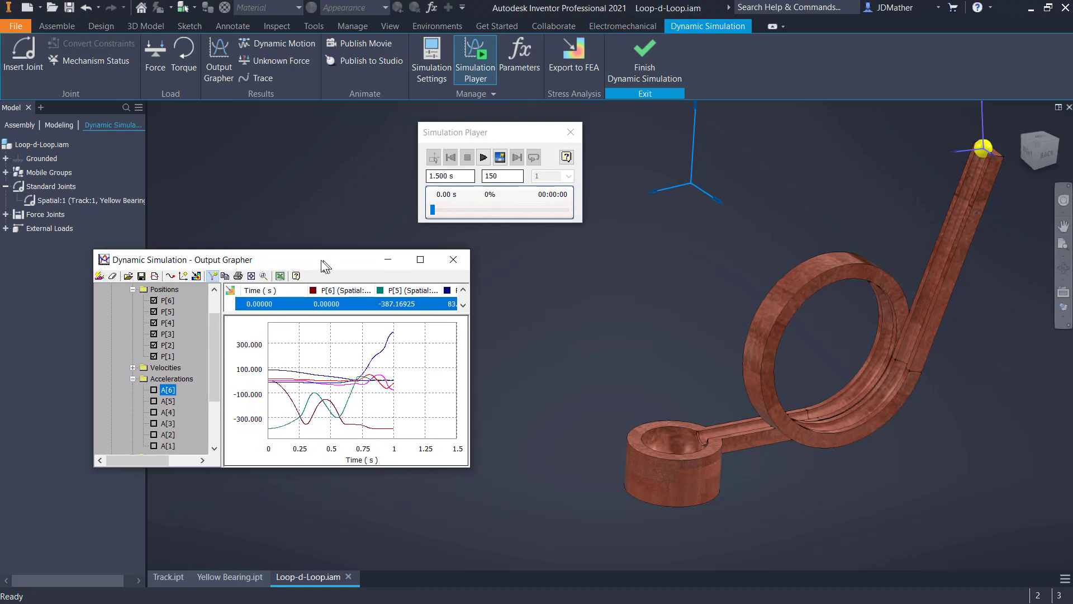
{"action": "left_click_drag", "start_coordinate": [402, 514], "coordinate": [403, 519]}
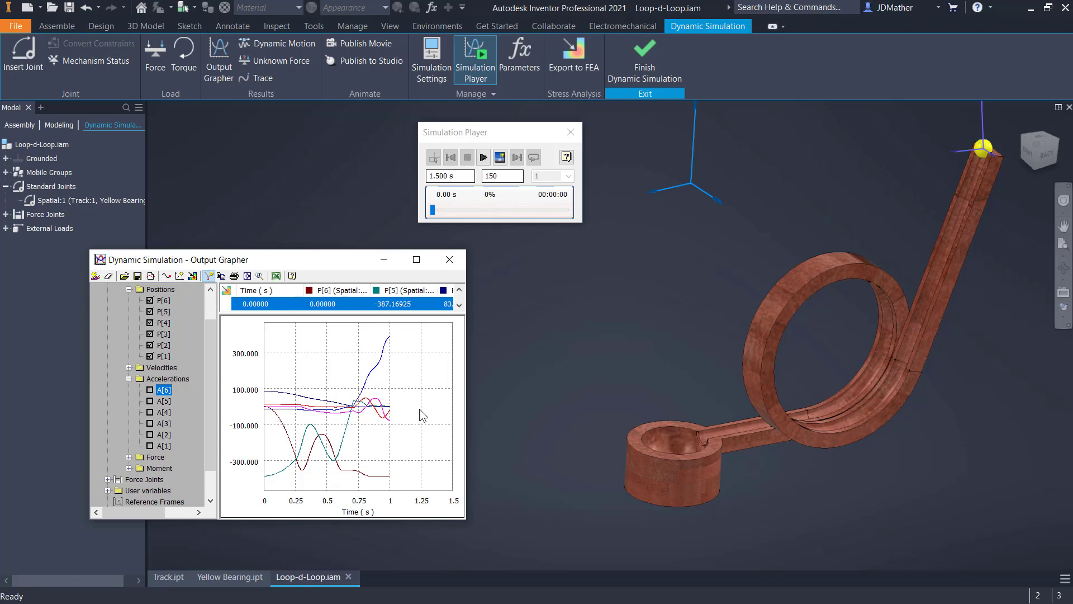
- Add a trajectory trace on the yellow bearing's Center Point, with Grounded as the reference
{"action": "left_click", "coordinate": [260, 80]}
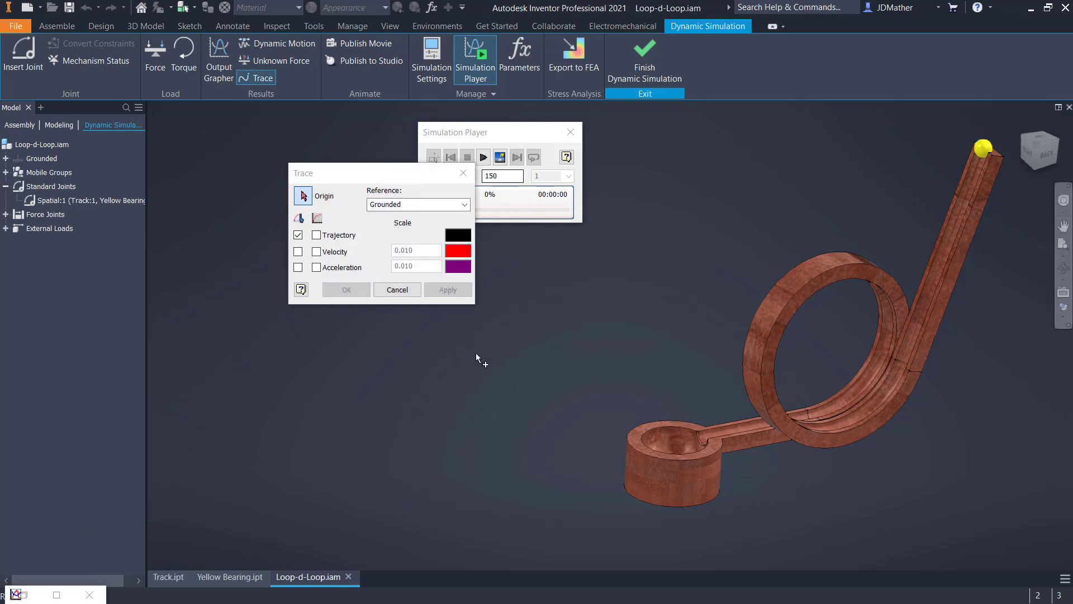
{"action": "left_click", "coordinate": [55, 122]}
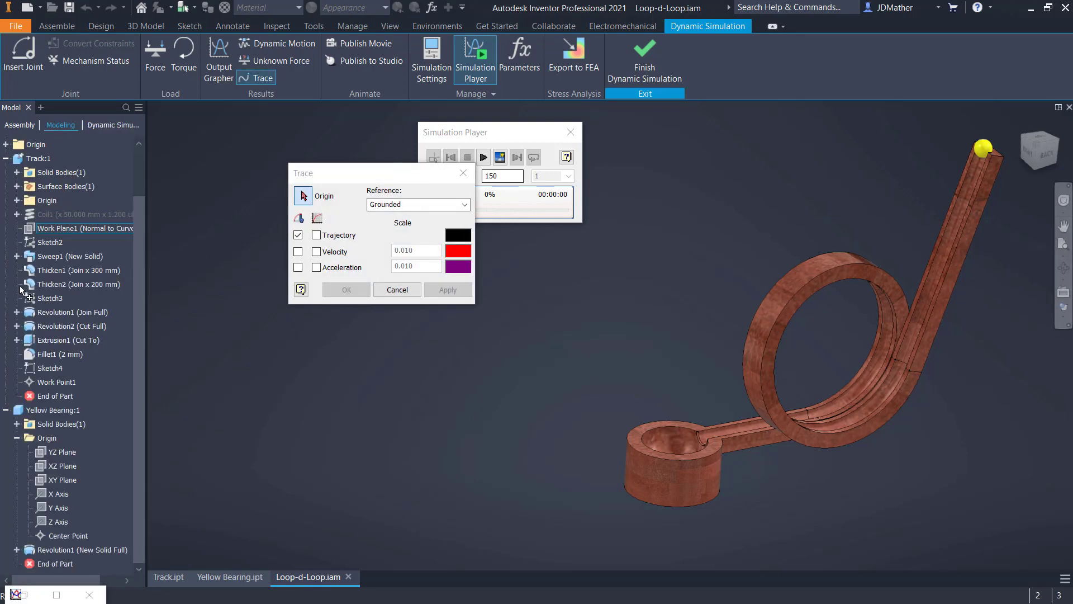
{"action": "left_click", "coordinate": [62, 537]}
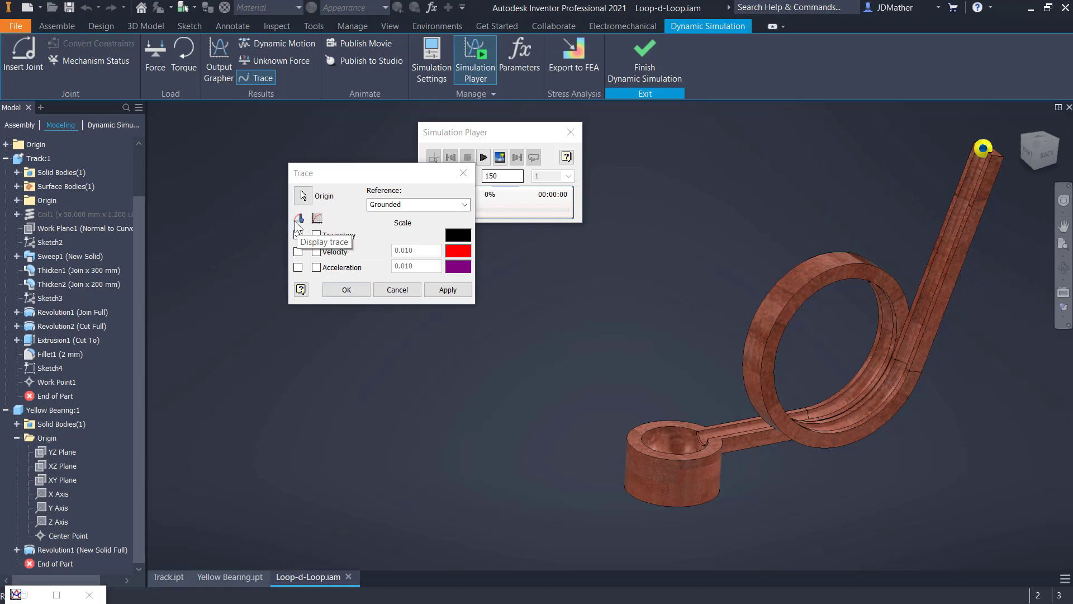
{"action": "left_click", "coordinate": [339, 292]}
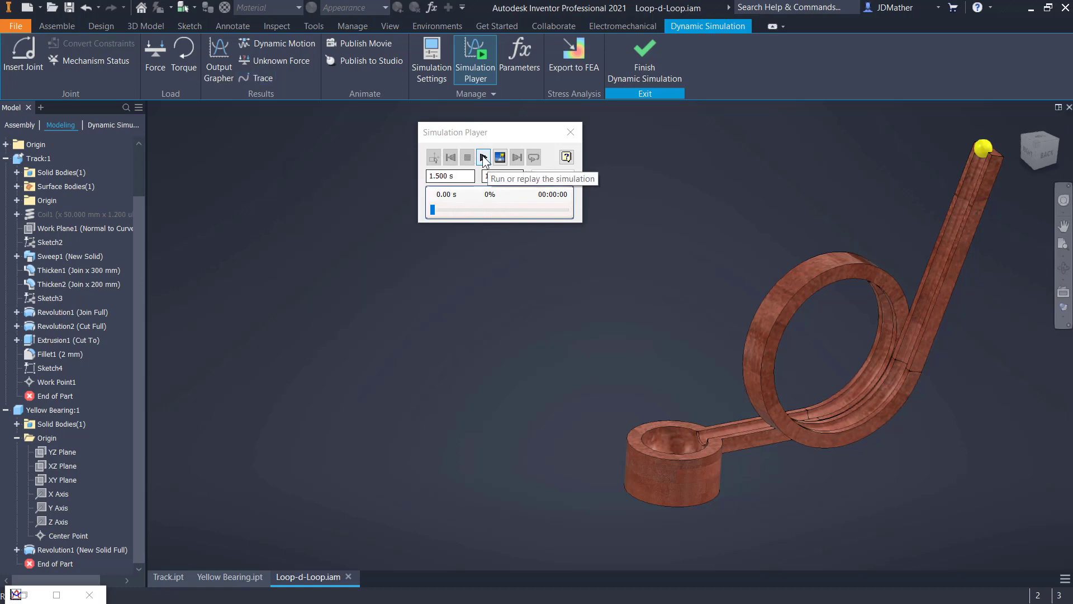
- Run the 1.5 s simulation with the bearing's trajectory trace and view the ball's path around the loop up close
{"action": "left_click", "coordinate": [483, 157]}
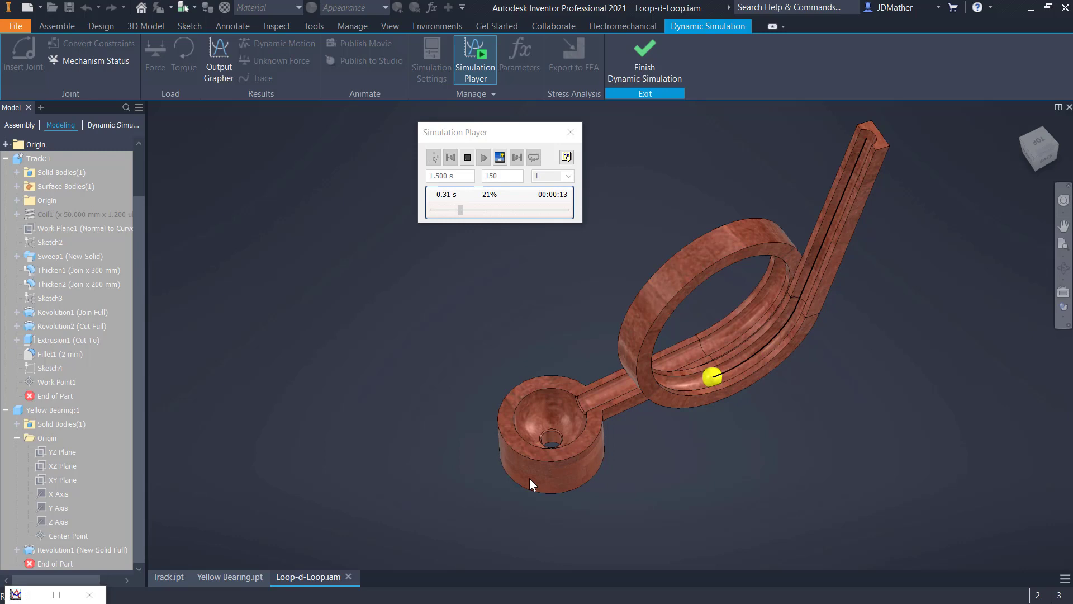
{"action": "scroll", "coordinate": [529, 478], "scroll_direction": "up", "scroll_amount": 2}
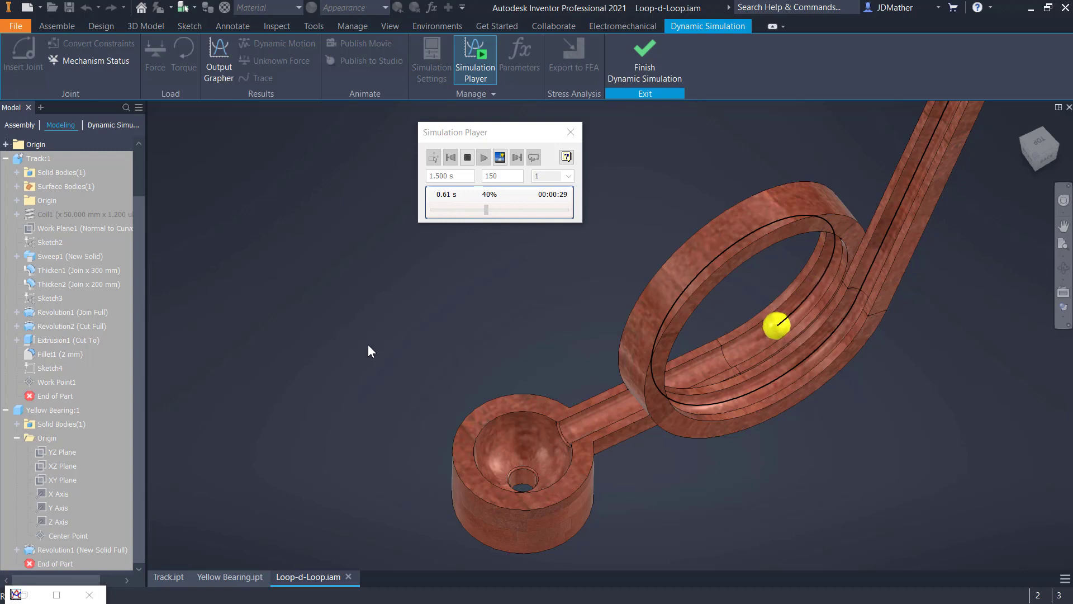
- Plot only the spatial joint's P[6] position result in the Output Grapher, leaving P[5] and P[4] off the graph
{"action": "left_click", "coordinate": [219, 60]}
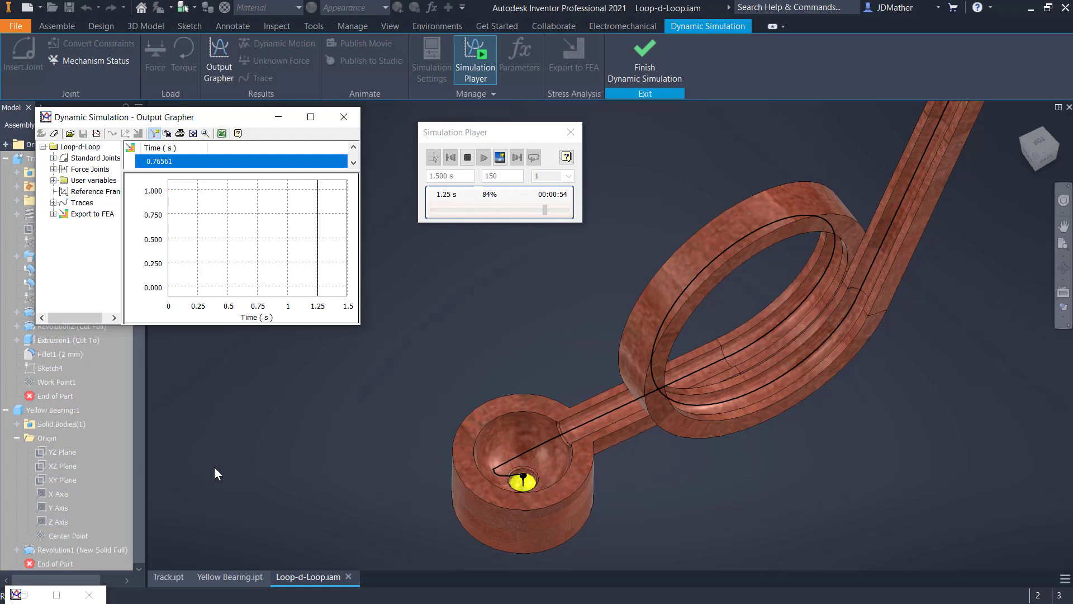
{"action": "left_click", "coordinate": [54, 158]}
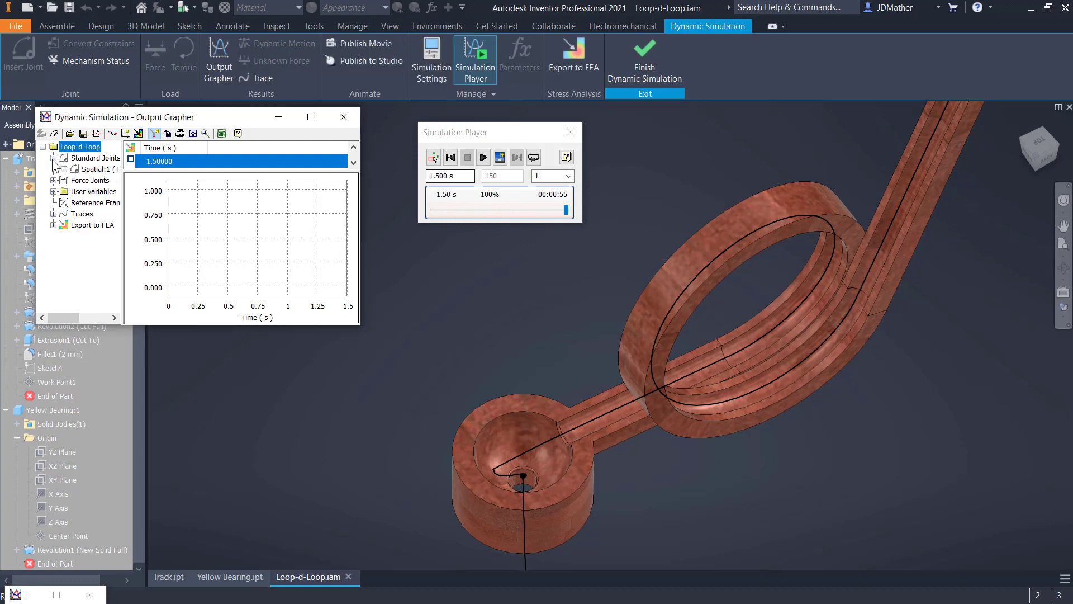
{"action": "left_click", "coordinate": [63, 169]}
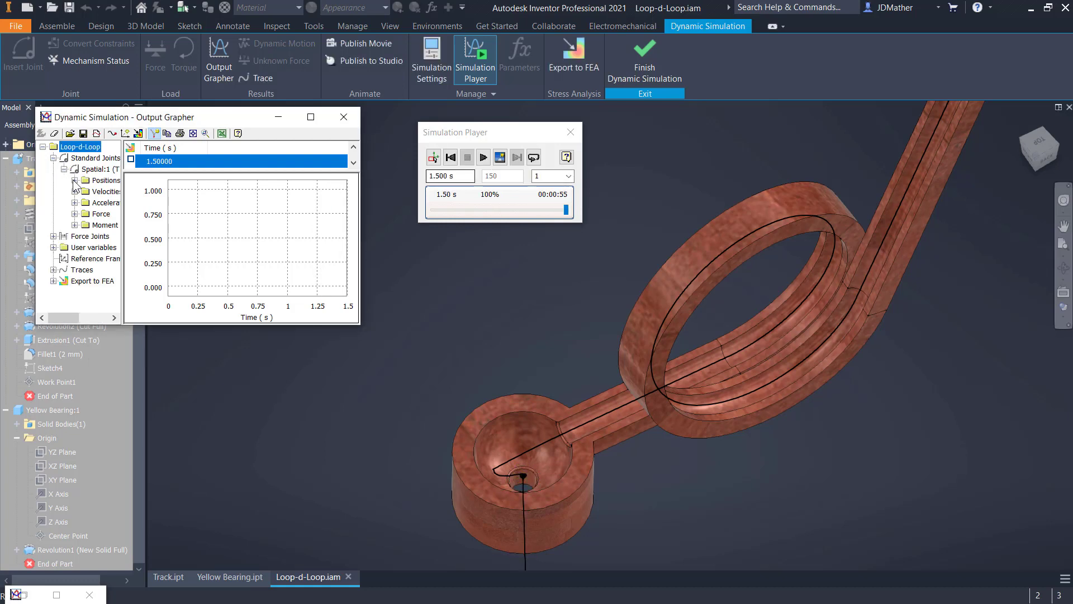
{"action": "left_click", "coordinate": [74, 181]}
{"action": "left_click", "coordinate": [96, 191]}
{"action": "left_click", "coordinate": [96, 202]}
{"action": "left_click", "coordinate": [96, 214]}
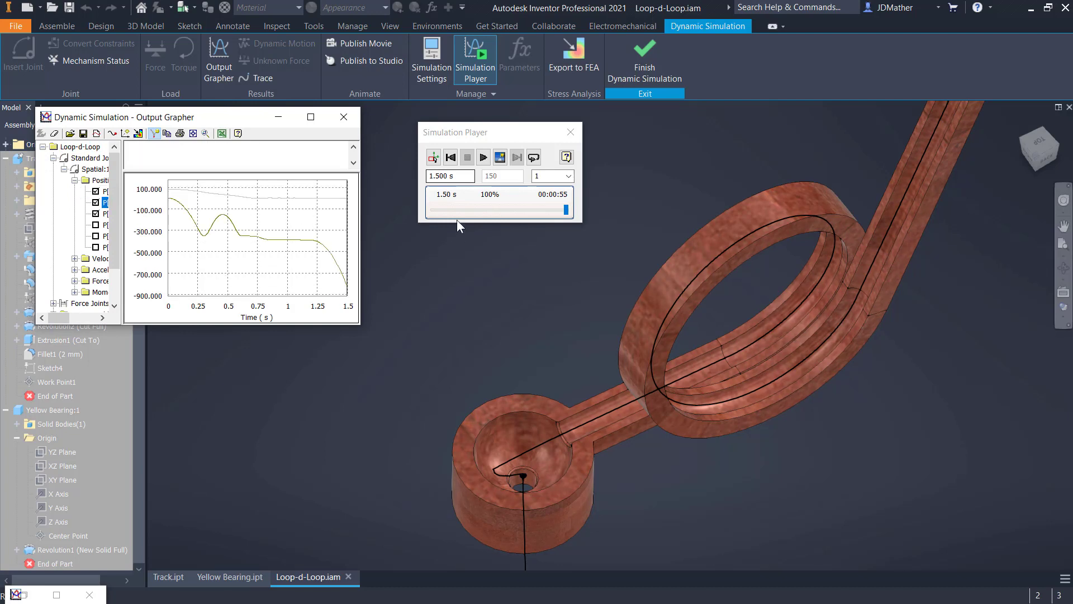
{"action": "left_click", "coordinate": [95, 214]}
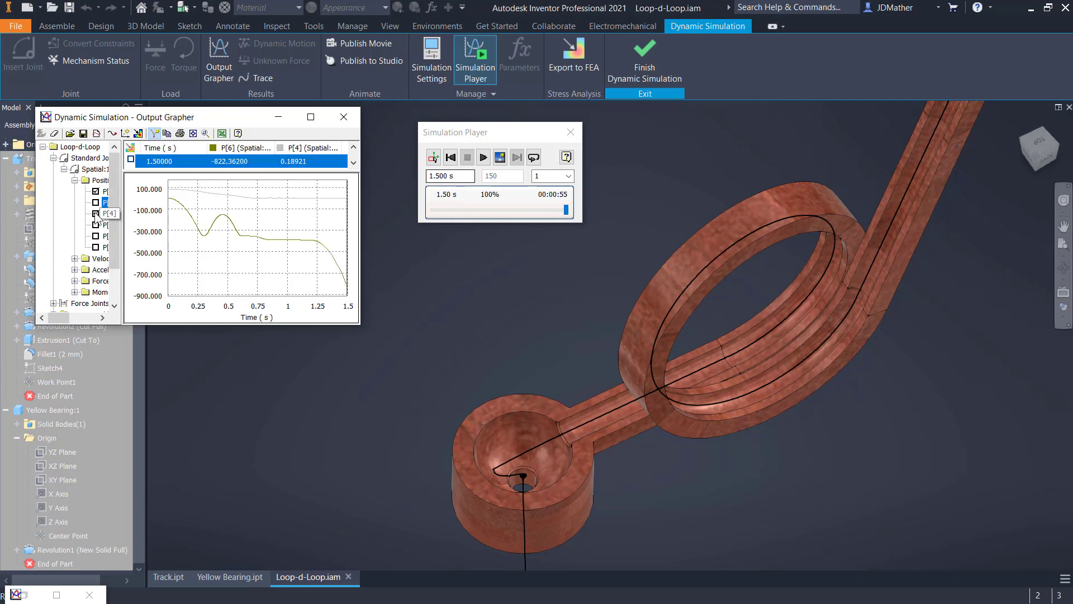
- Rewind the simulation to 0 s and replay it with the P[6] position graph displayed
{"action": "left_click", "coordinate": [450, 157]}
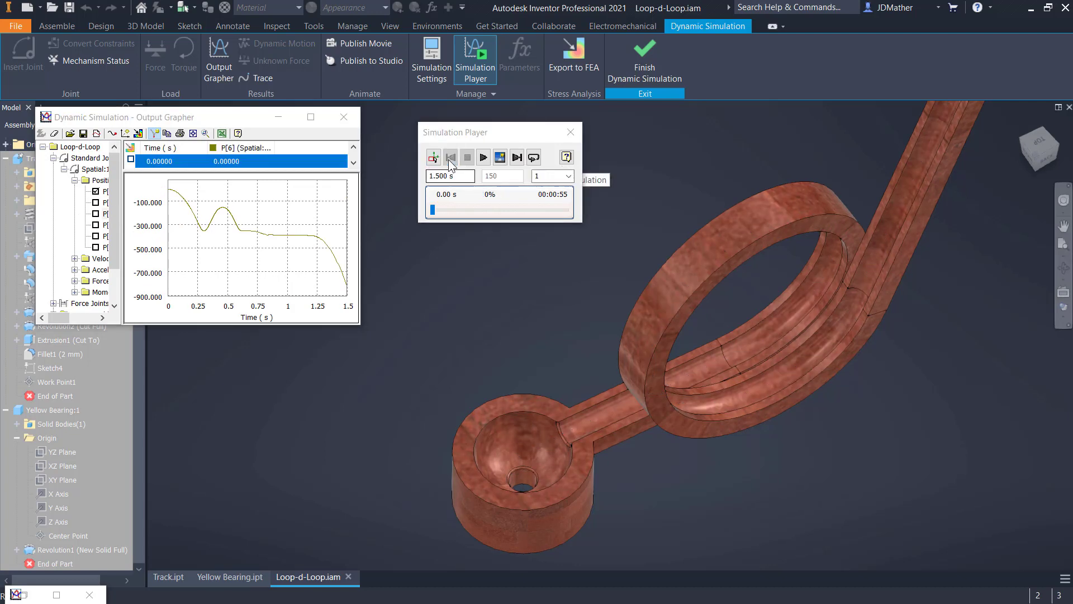
{"action": "left_click", "coordinate": [484, 158]}
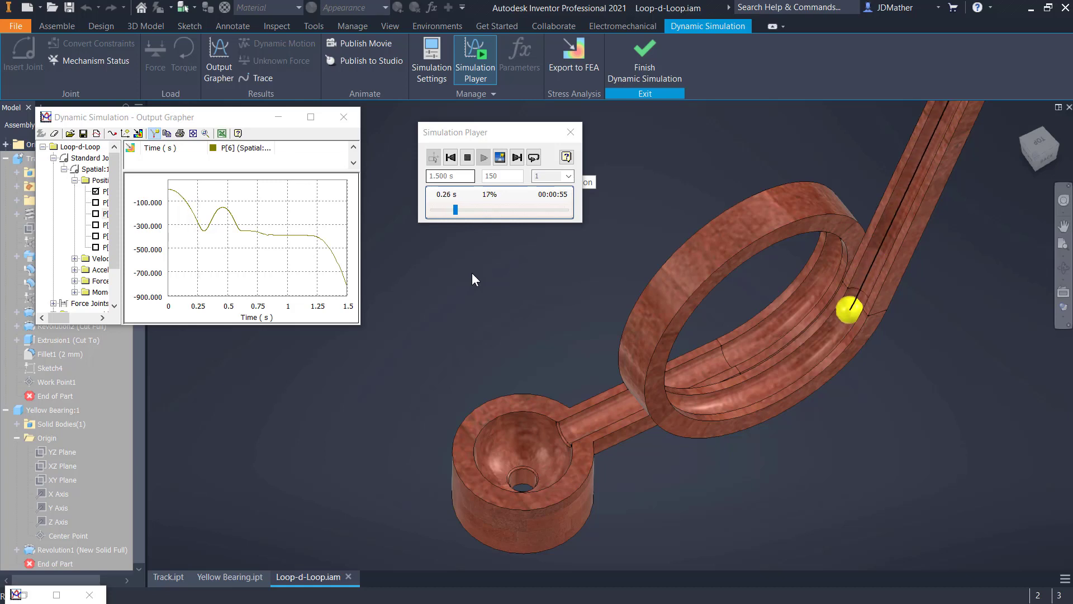